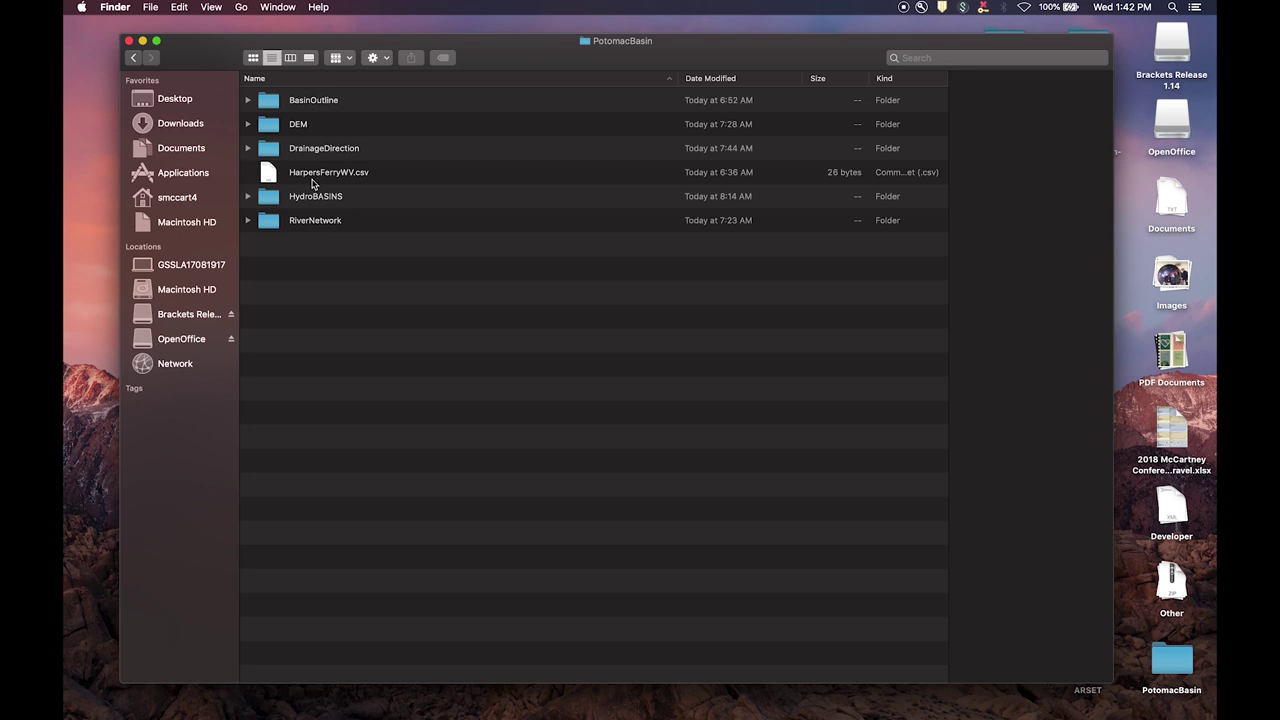
Step: Open HarpersFerryWV.csv from the PotomacBasin folder in OpenOffice Calc and read its longitude and latitude values
left_click_drag(208, 66, 66, 62)
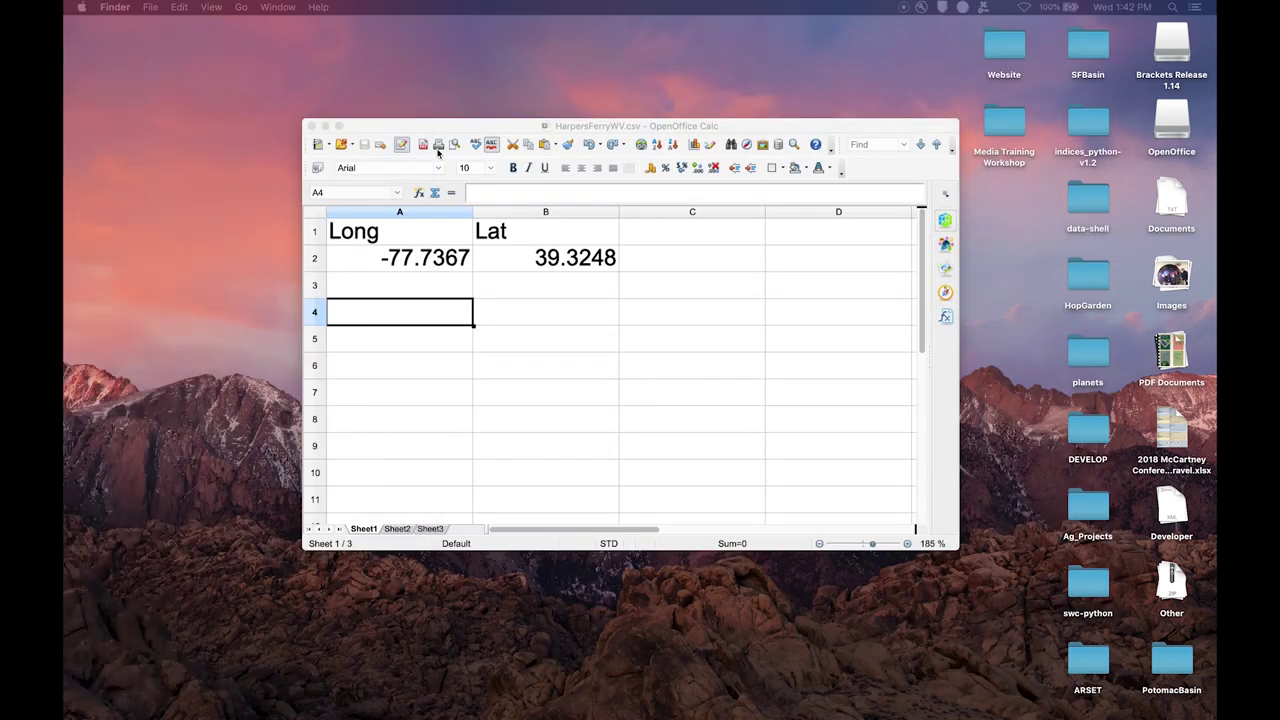
left_click_drag(525, 123, 455, 138)
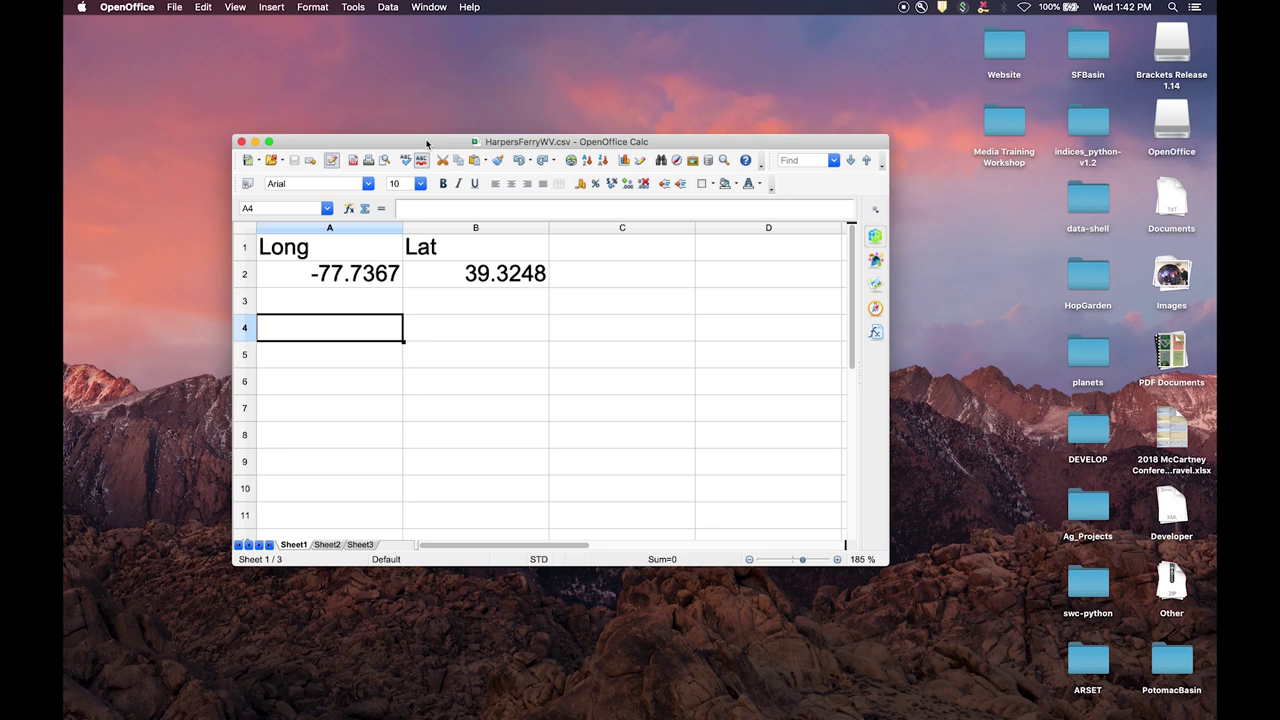
Step: Switch to QGIS and start a new empty project
key("F11")
mouse_move(510, 690)
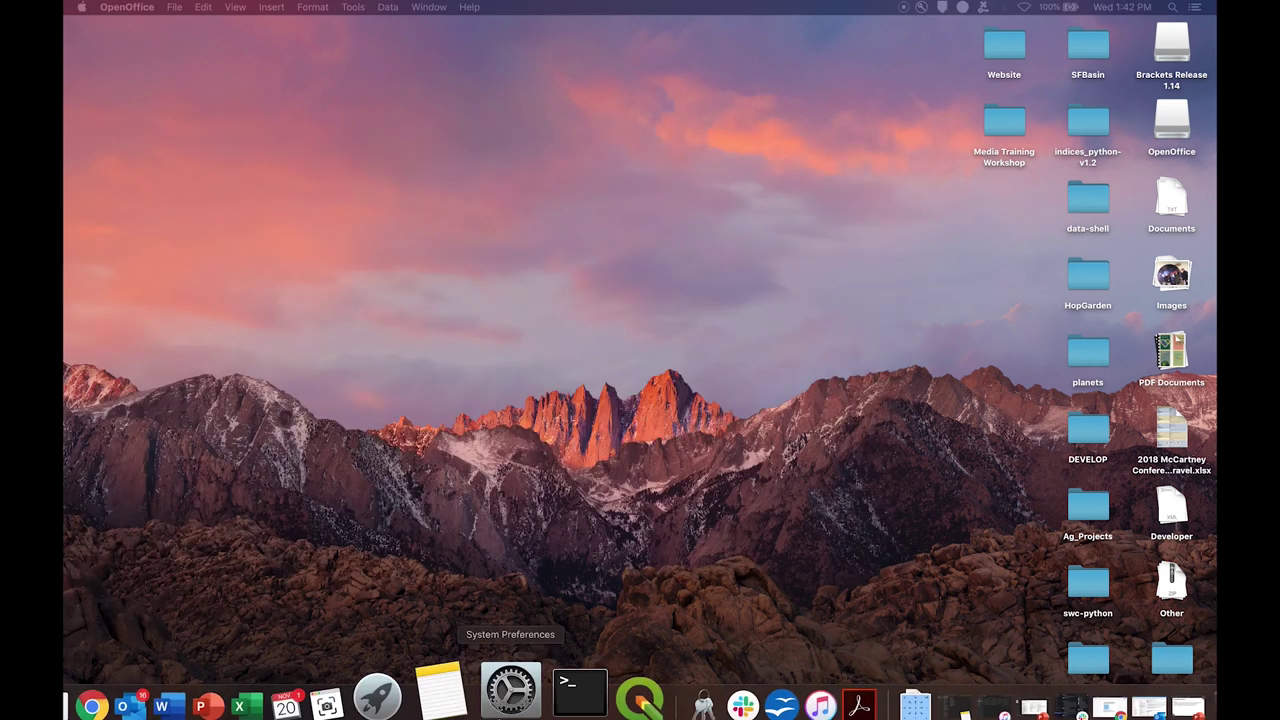
left_click(586, 676)
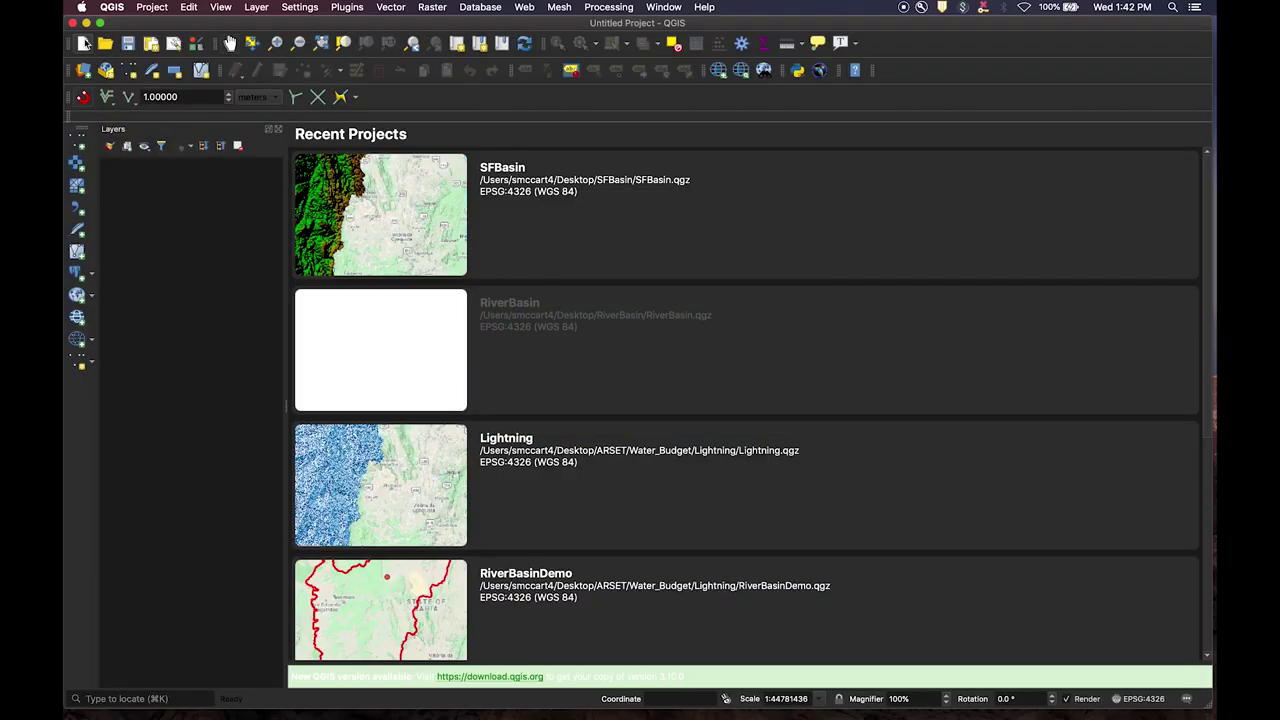
left_click(84, 44)
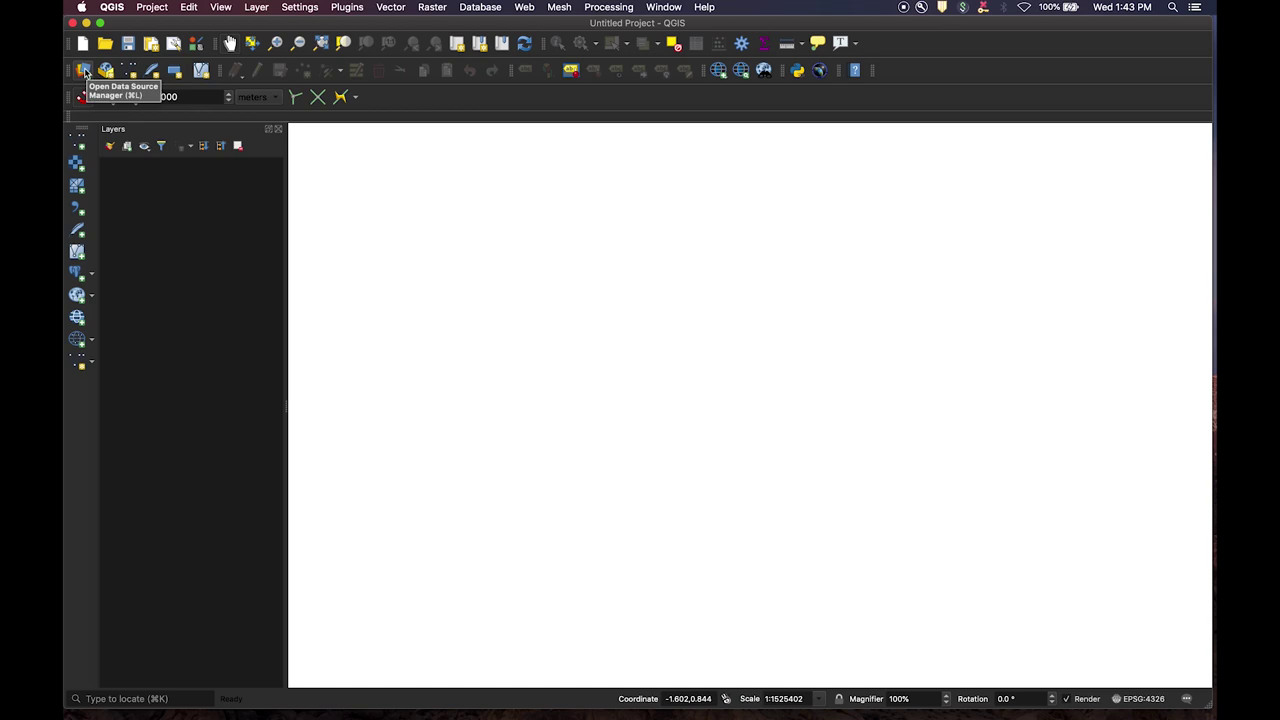
Step: Load HarpersFerryWV.csv from the PotomacBasin folder as the source file for a delimited text layer
left_click(84, 70)
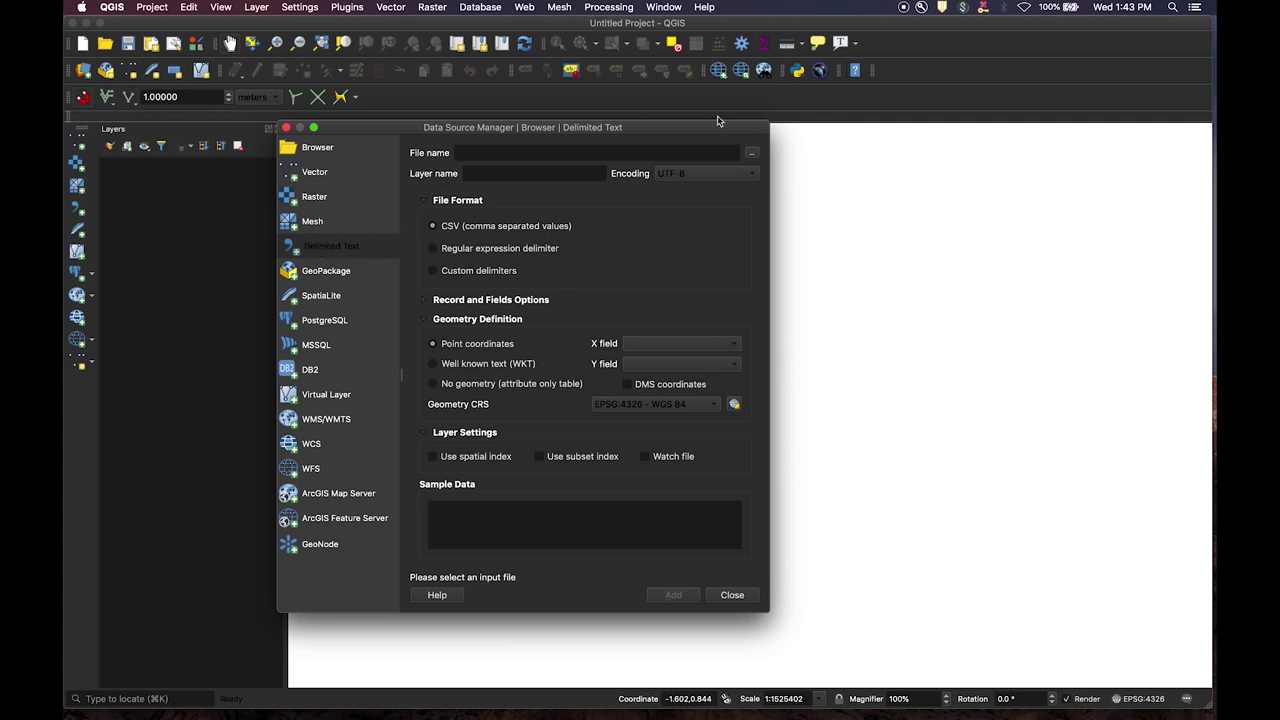
left_click(755, 153)
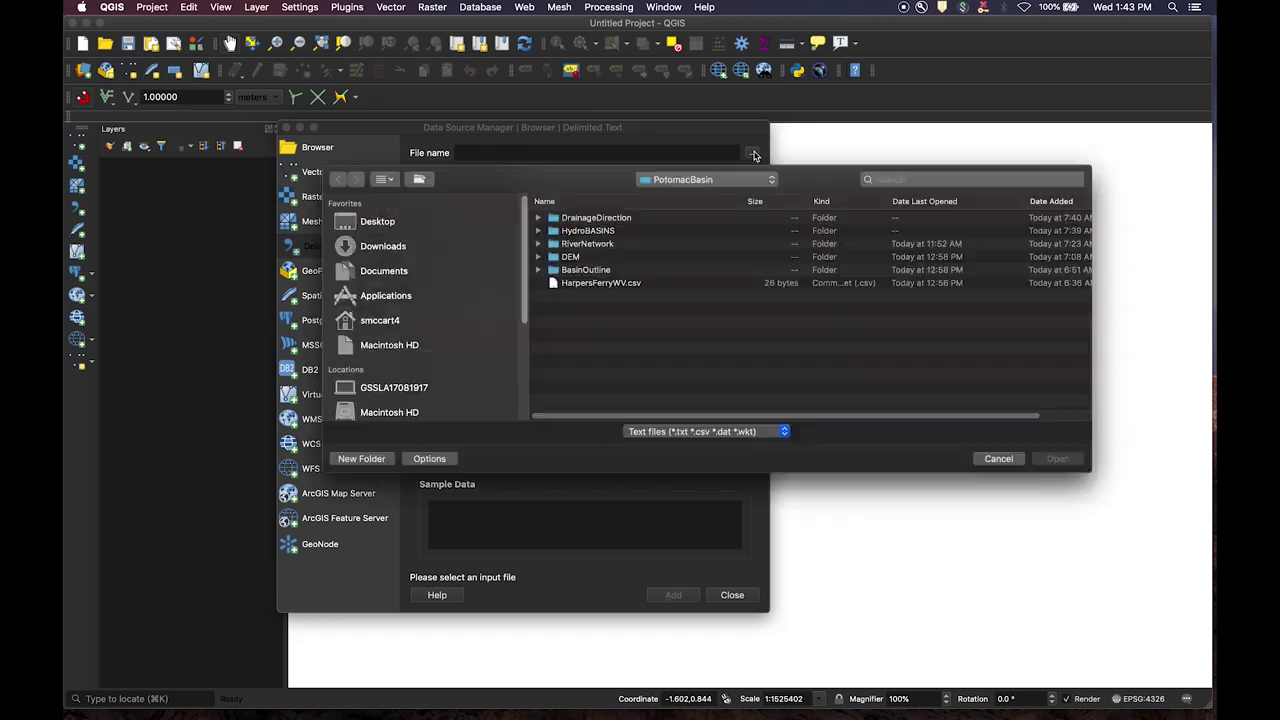
left_click(600, 284)
key("Return")
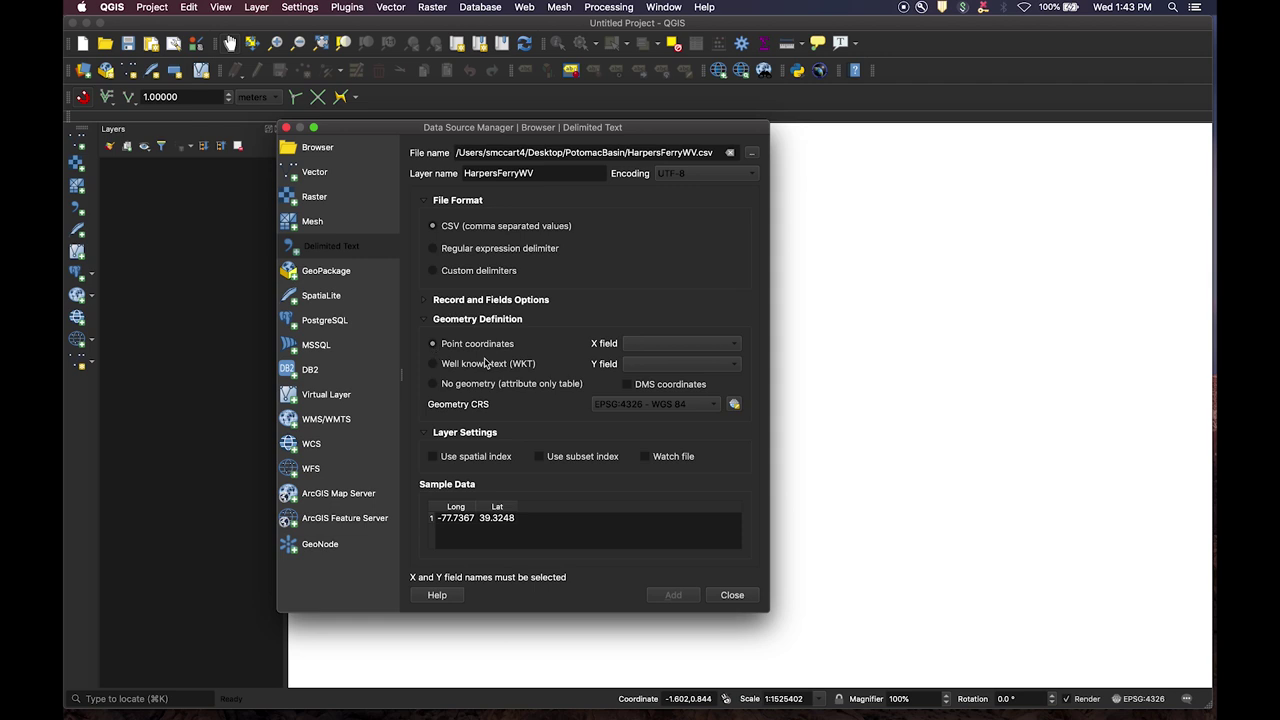
Step: Add the delimited text layer to the map with Long as the X field and Lat as the Y field
left_click(711, 344)
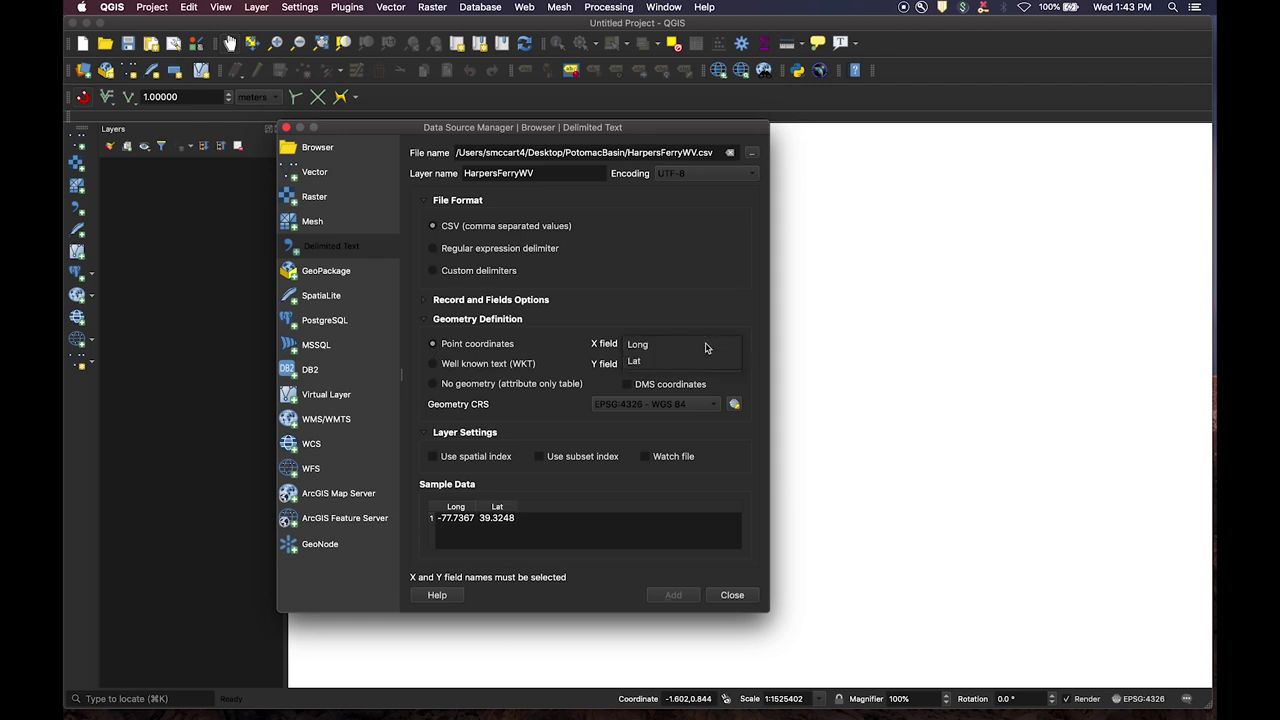
left_click(645, 345)
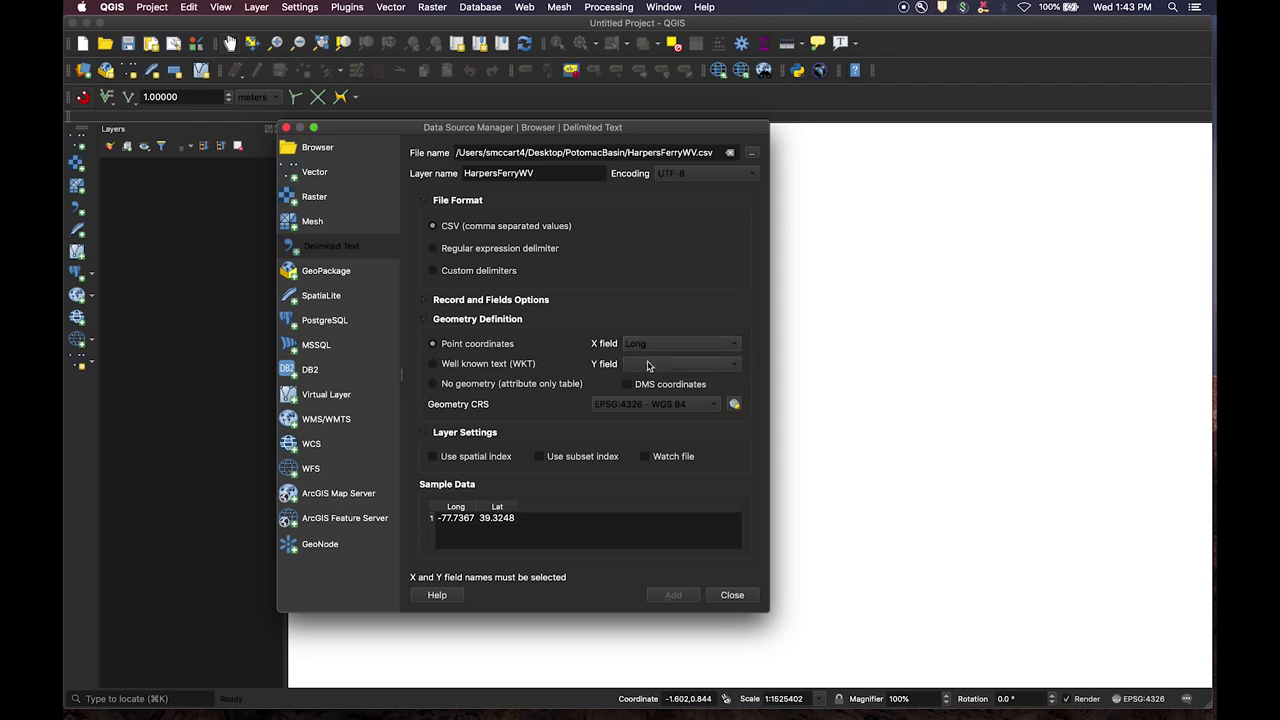
left_click(638, 365)
left_click(634, 384)
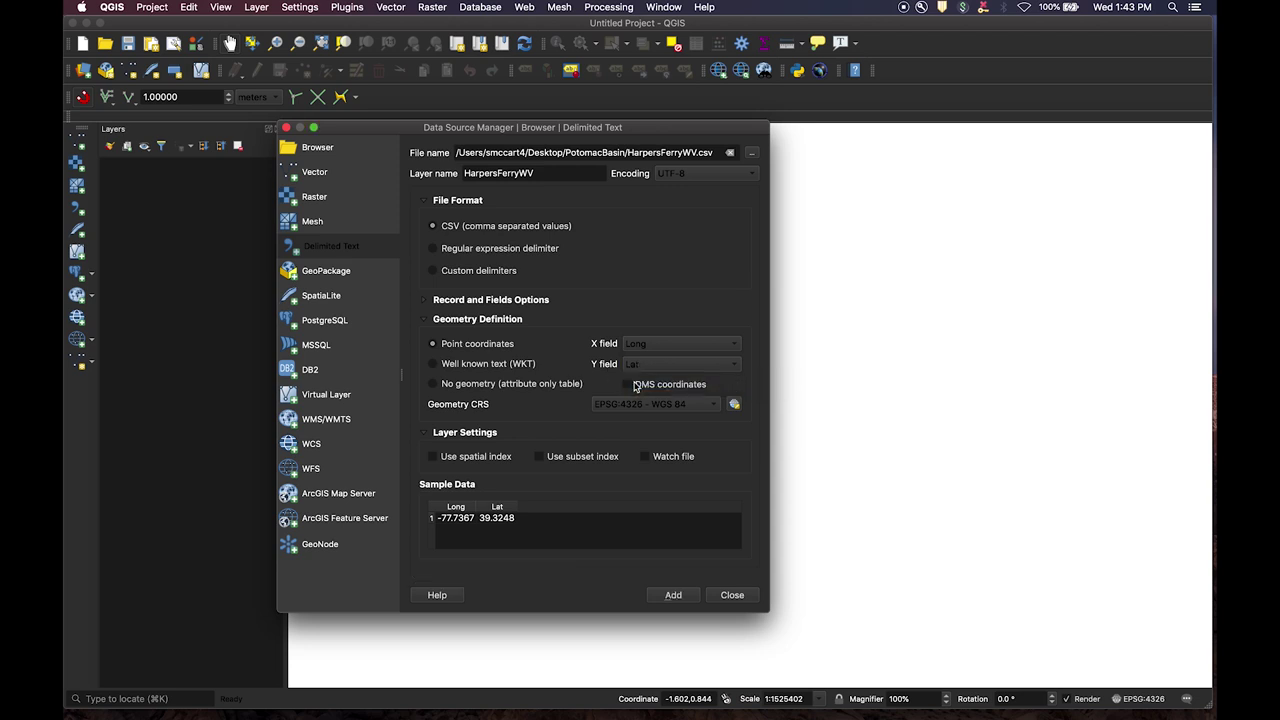
left_click(673, 595)
left_click(732, 595)
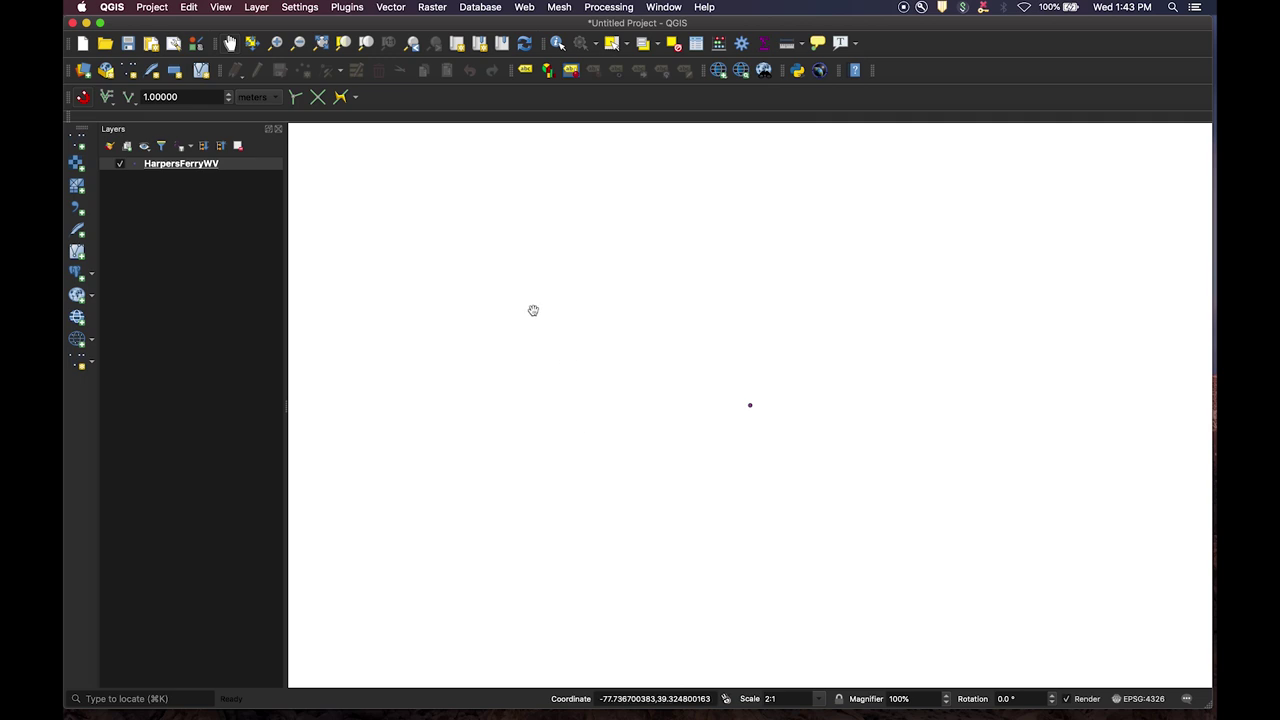
Step: Add the Google Terrain basemap from QuickMapServices
left_click(522, 8)
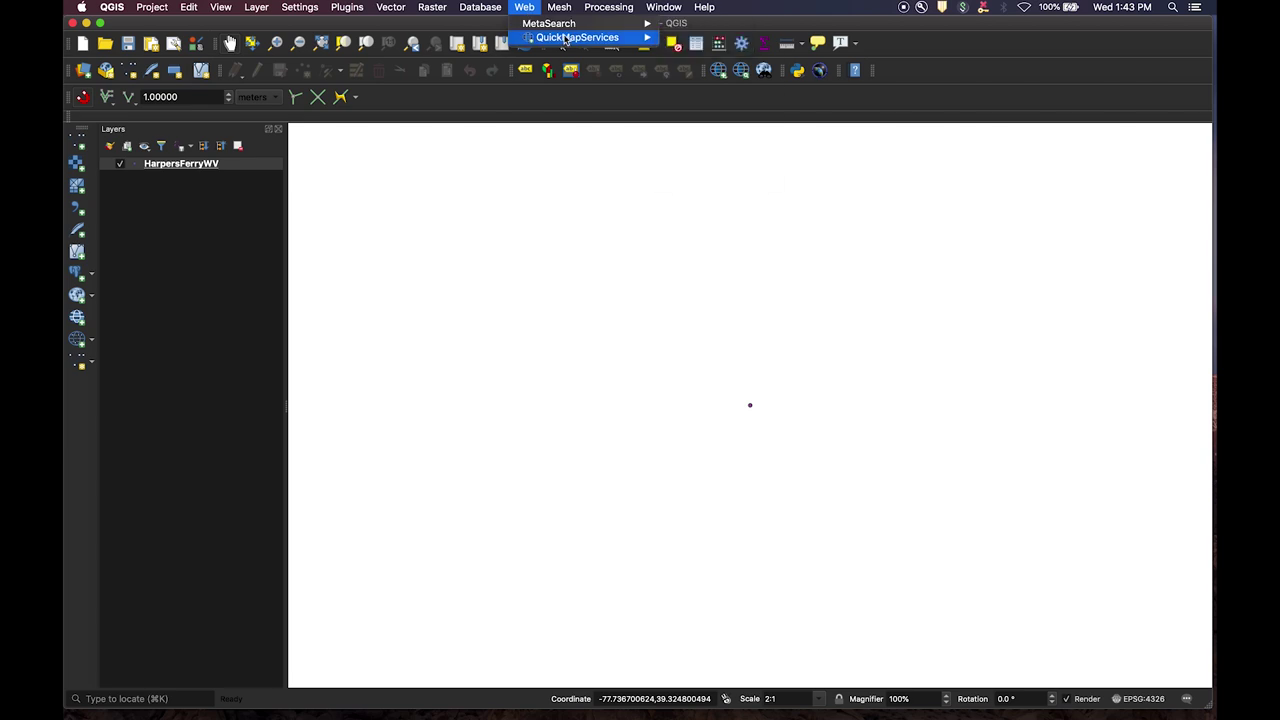
mouse_move(568, 39)
mouse_move(680, 58)
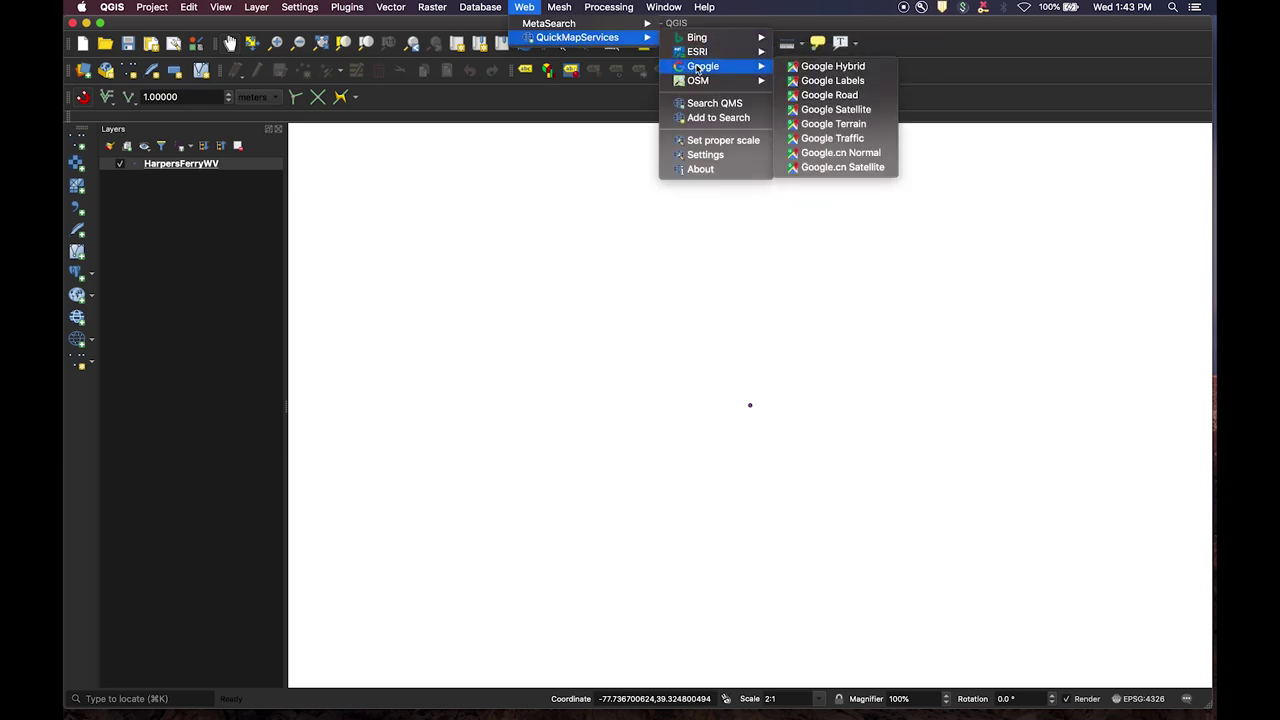
left_click(818, 127)
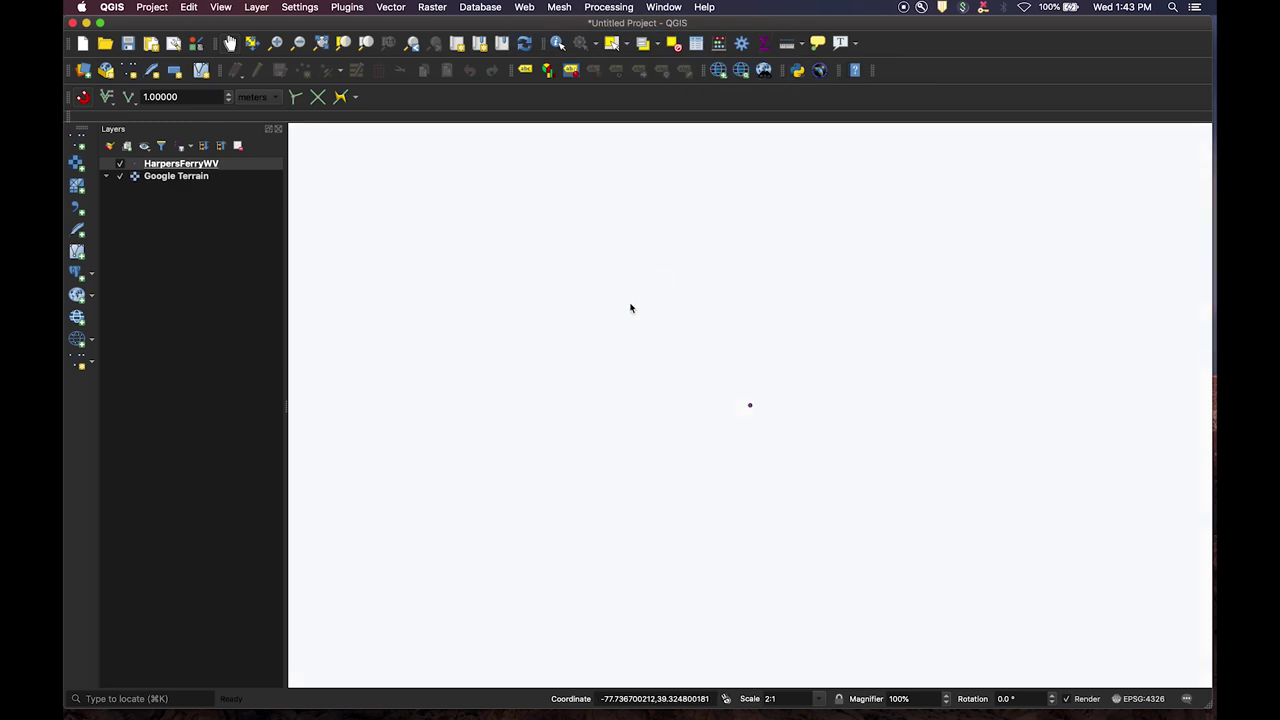
Step: Examine the Harpers Ferry point and its surroundings on the terrain basemap, and check the project's coordinate reference system
scroll(633, 345, "down", 5)
scroll(633, 347, "down", 6)
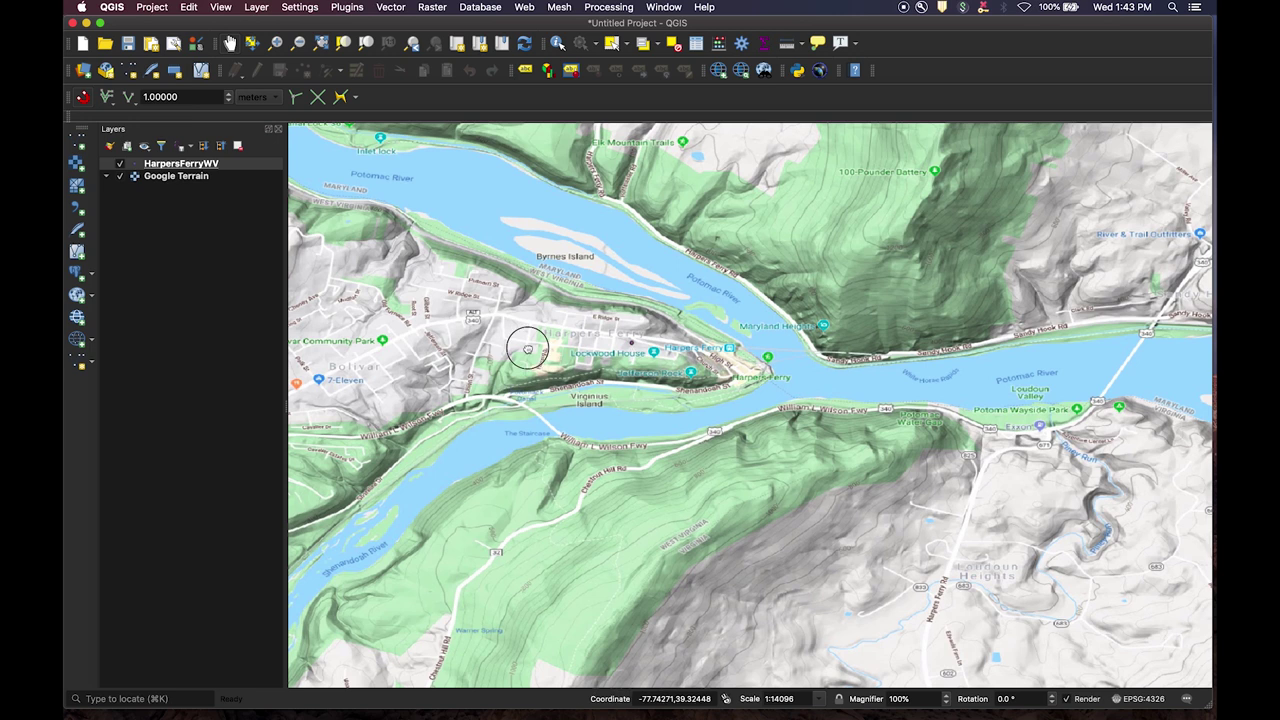
scroll(748, 408, "down", 2)
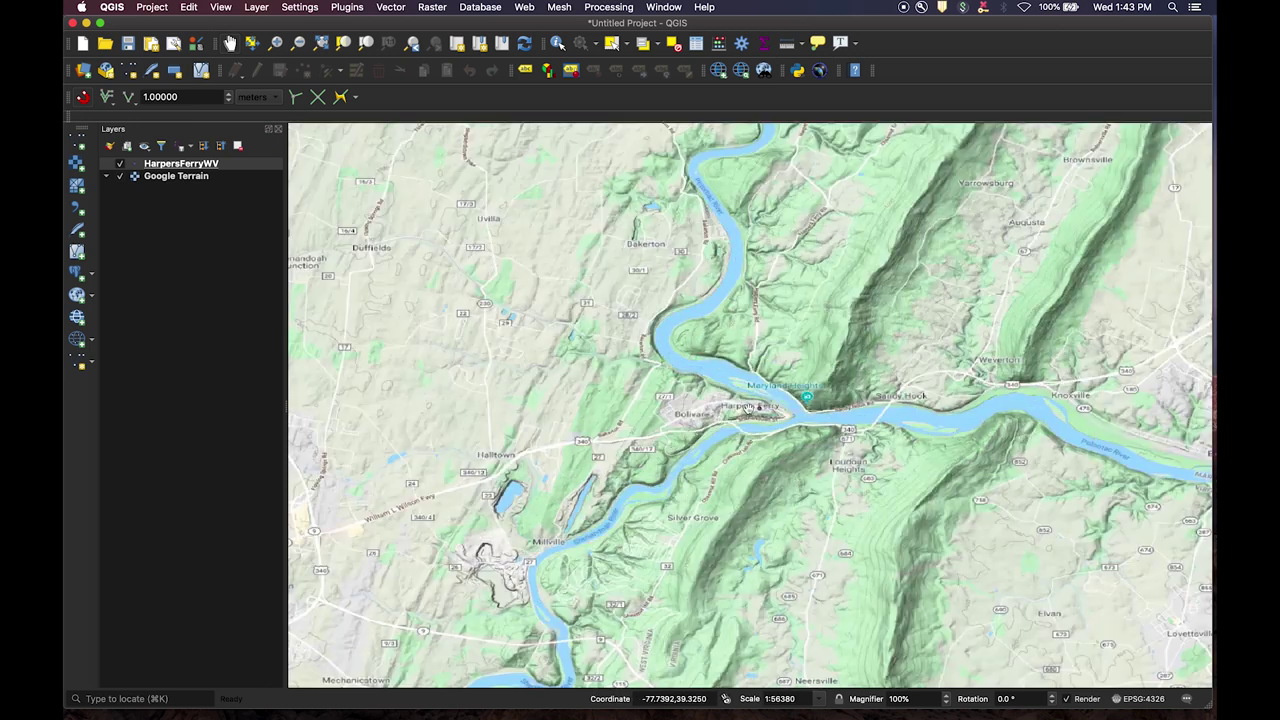
scroll(644, 405, "down", 2)
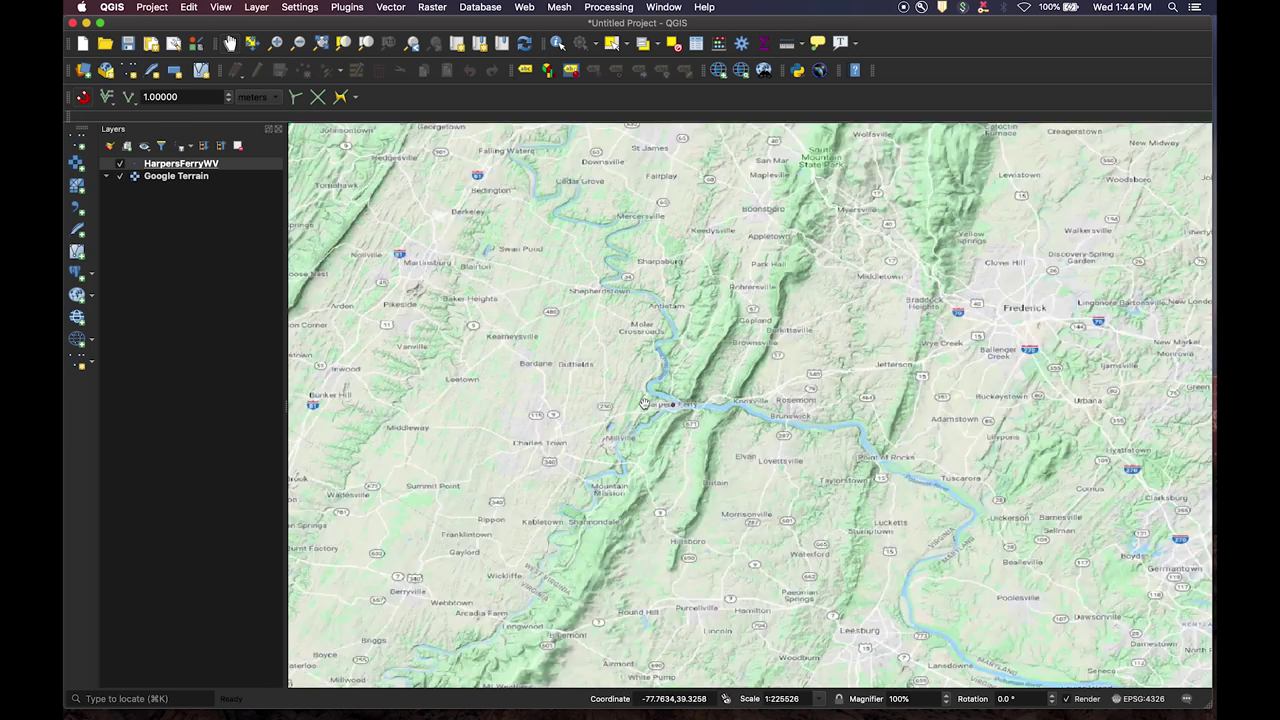
scroll(644, 403, "down", 4)
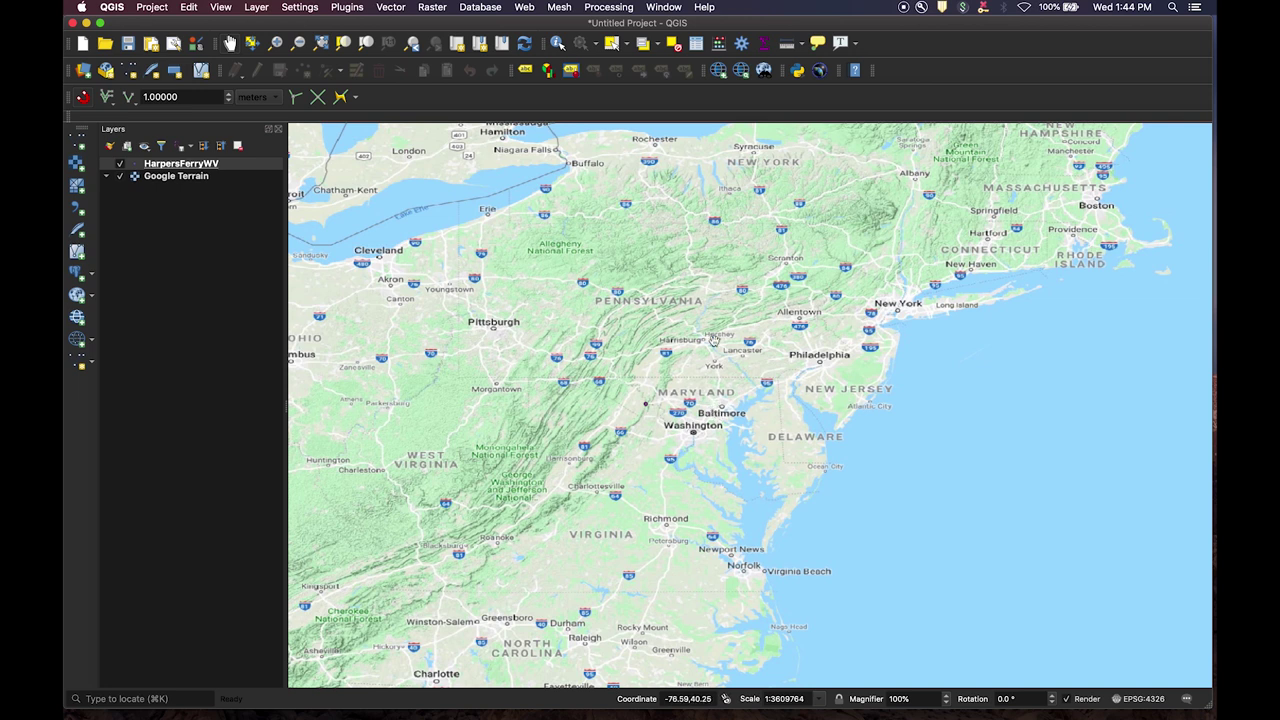
scroll(700, 412, "up", 3)
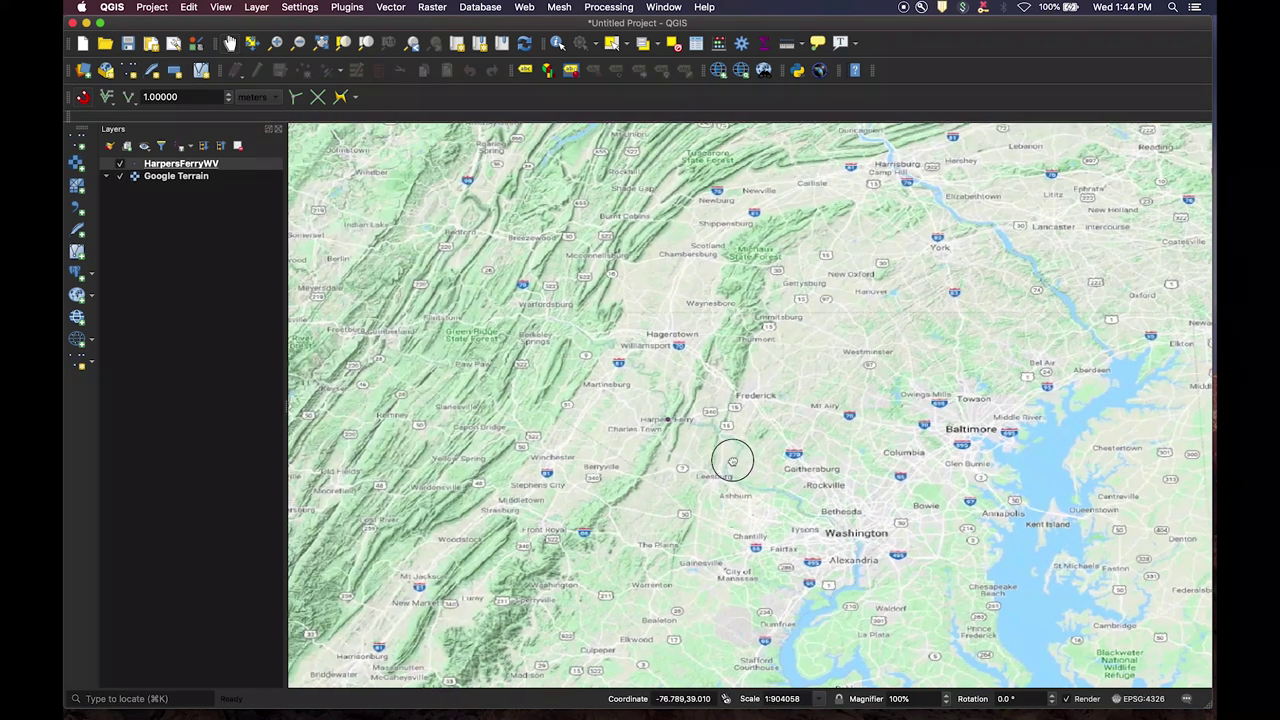
scroll(700, 443, "up", 2)
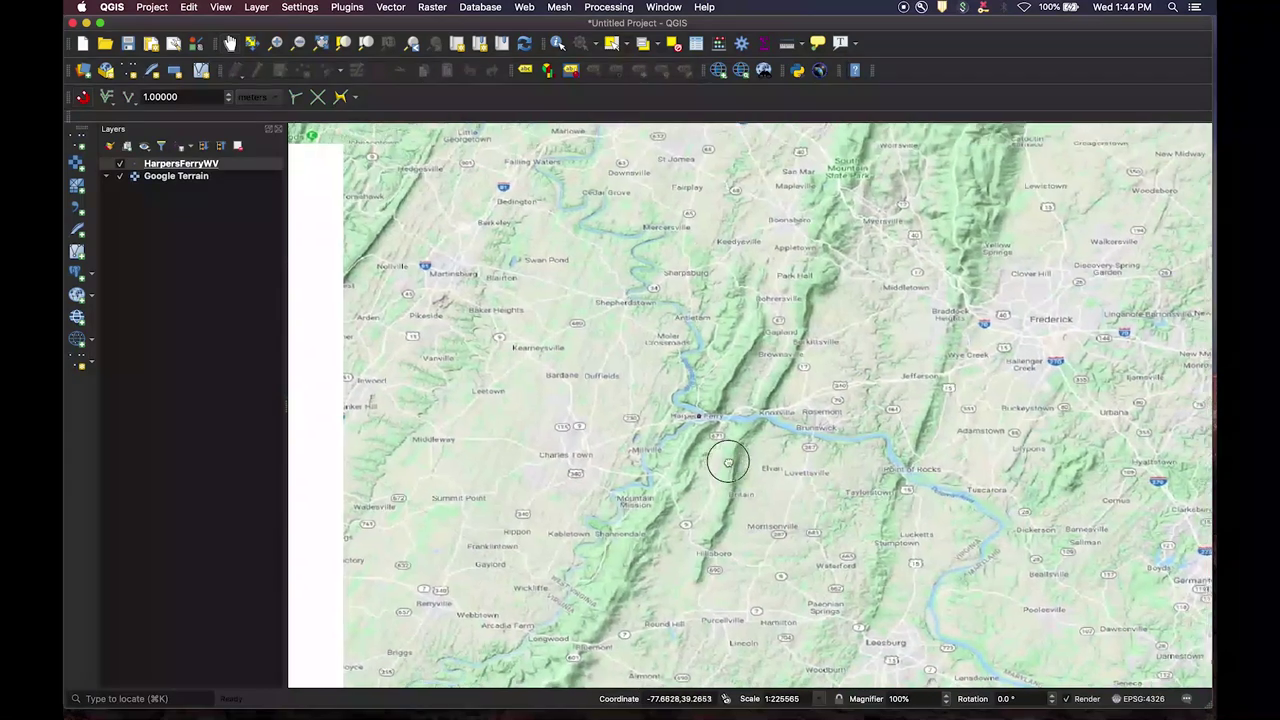
left_click_drag(728, 462, 705, 423)
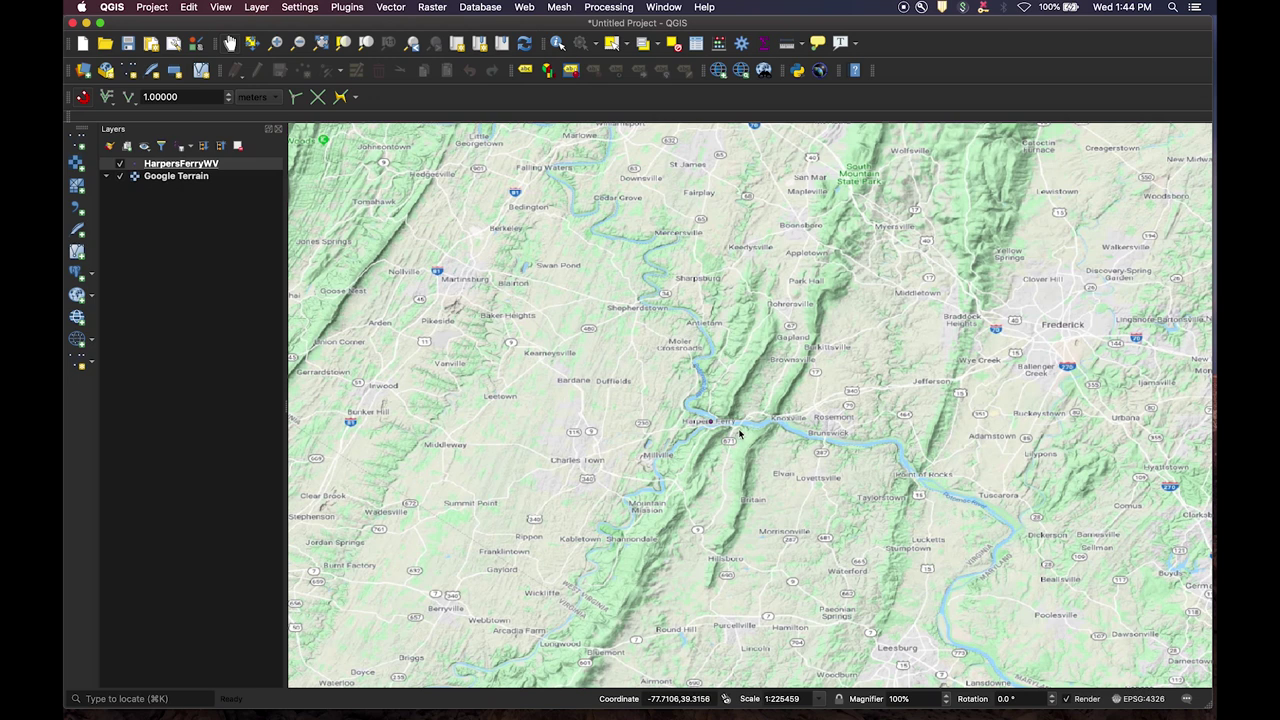
scroll(668, 468, "down", 1)
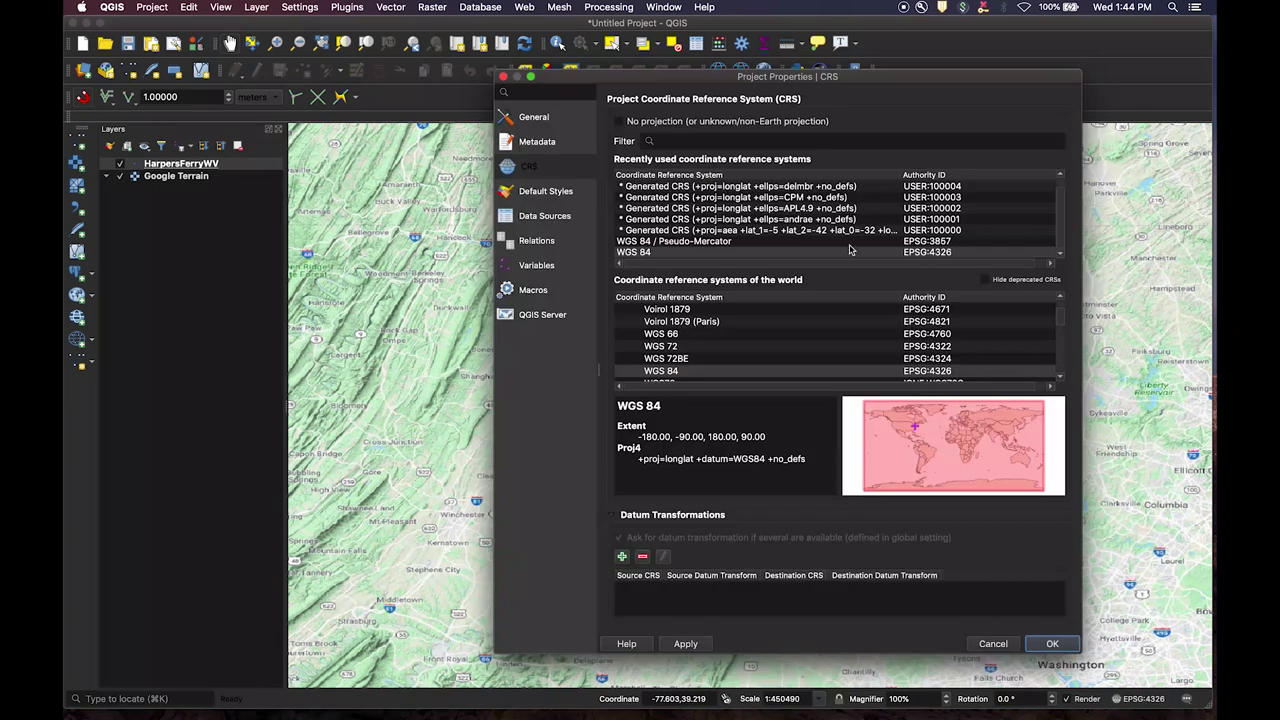
left_click(993, 644)
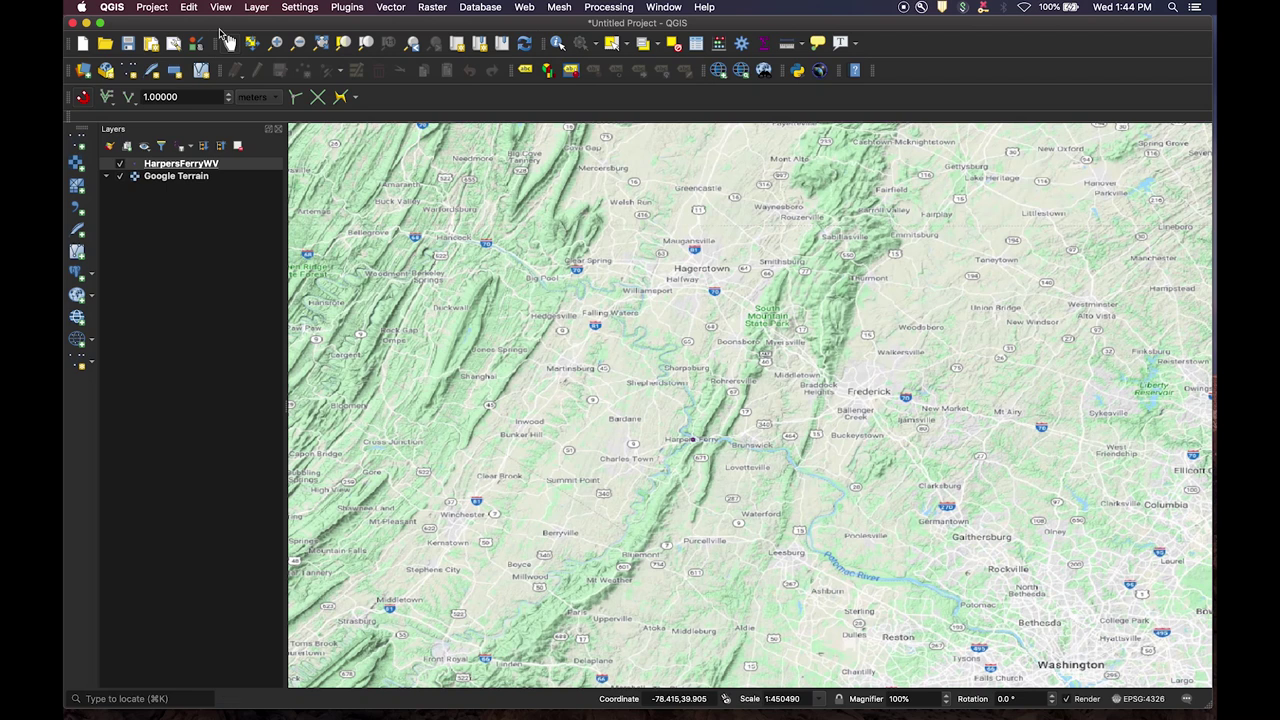
Step: Save the project as PotomacBasin in the PotomacBasin folder on the Desktop
left_click(148, 8)
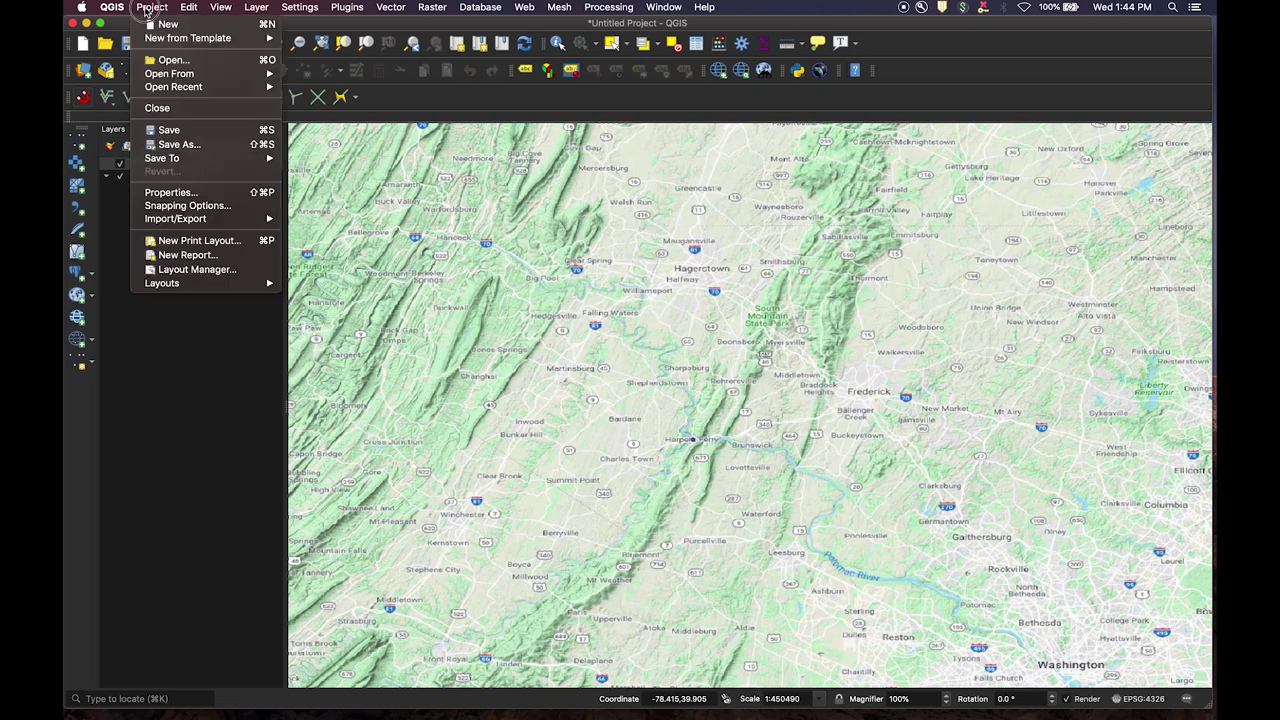
left_click(178, 146)
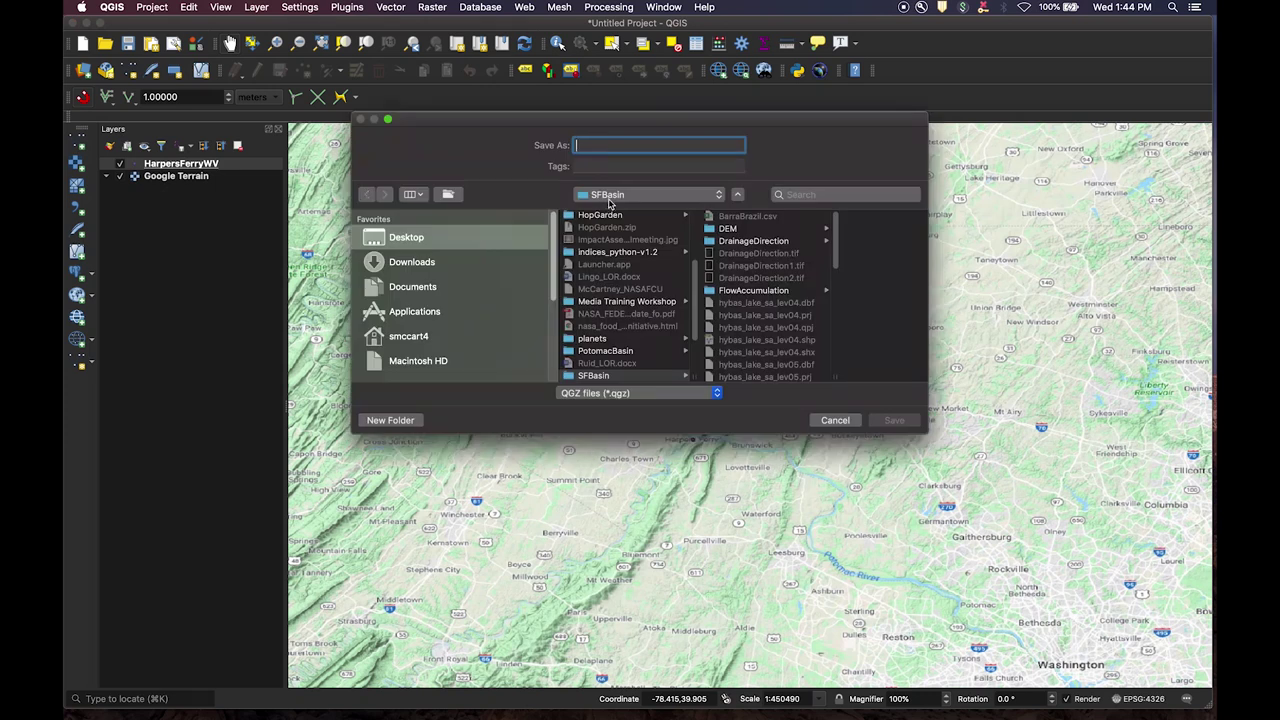
left_click(598, 196)
left_click(600, 209)
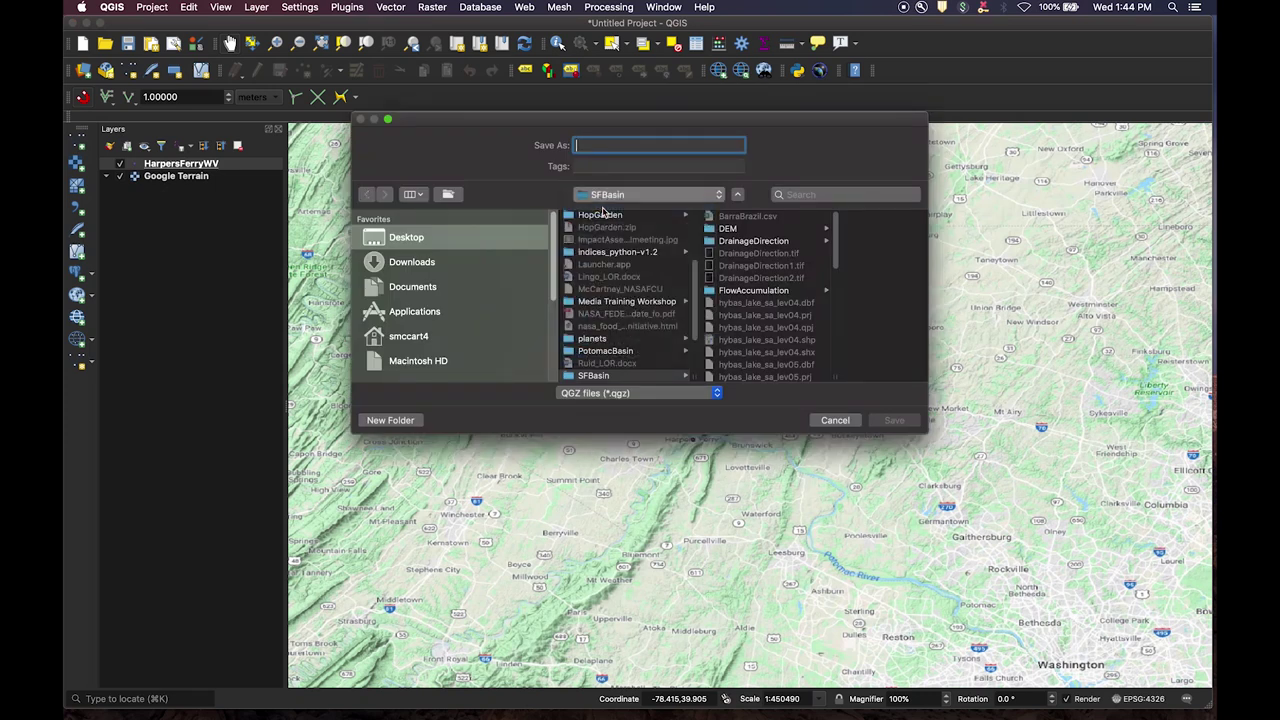
scroll(608, 280, "down", 5)
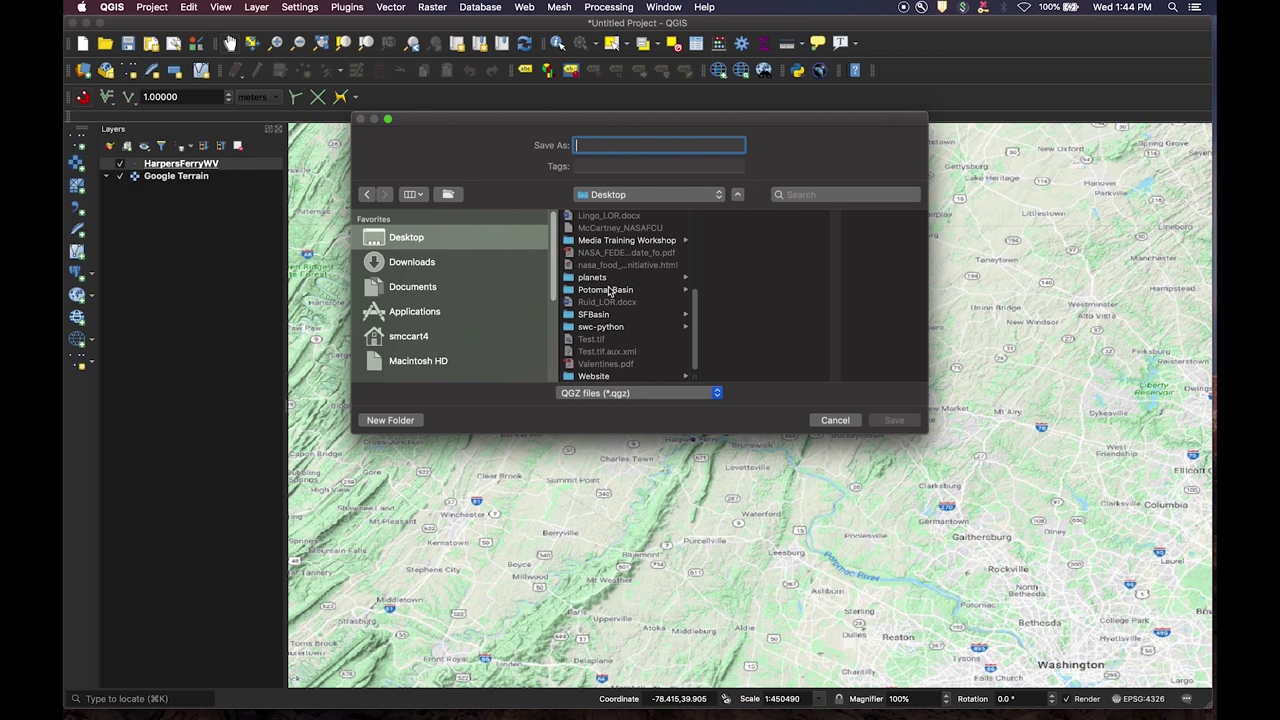
left_click(608, 290)
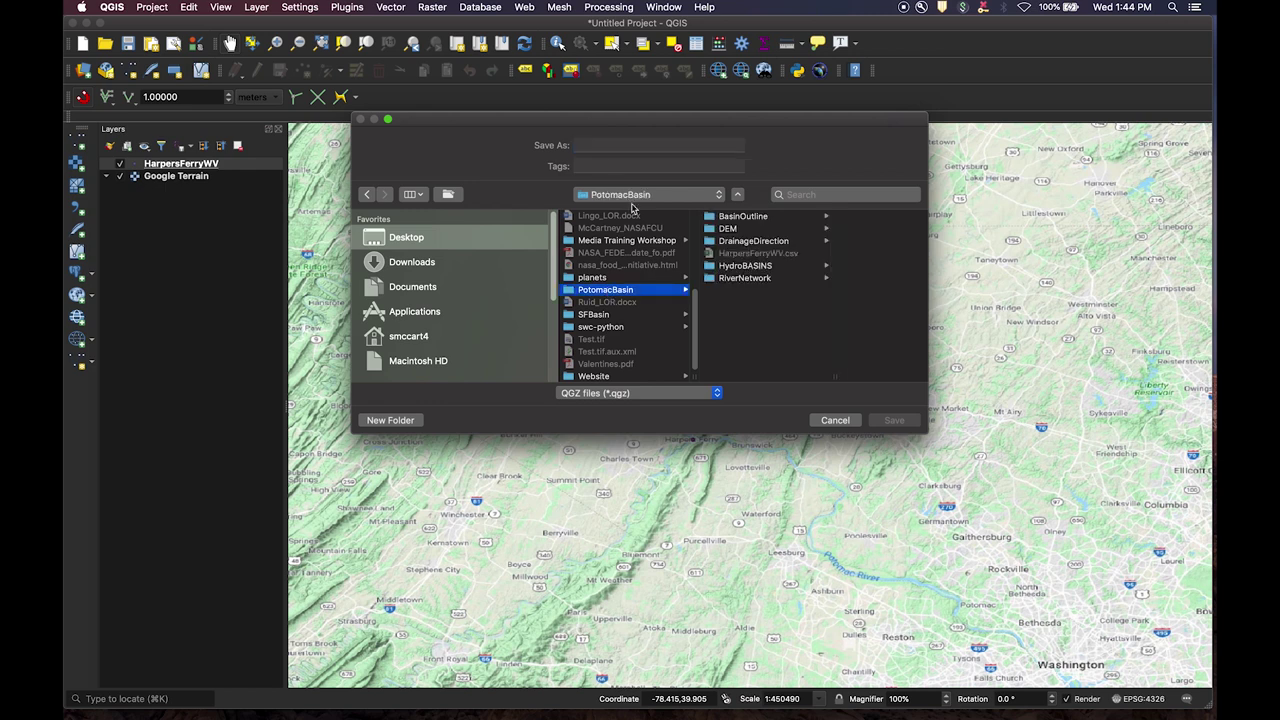
left_click(598, 144)
type("PotomacBasin")
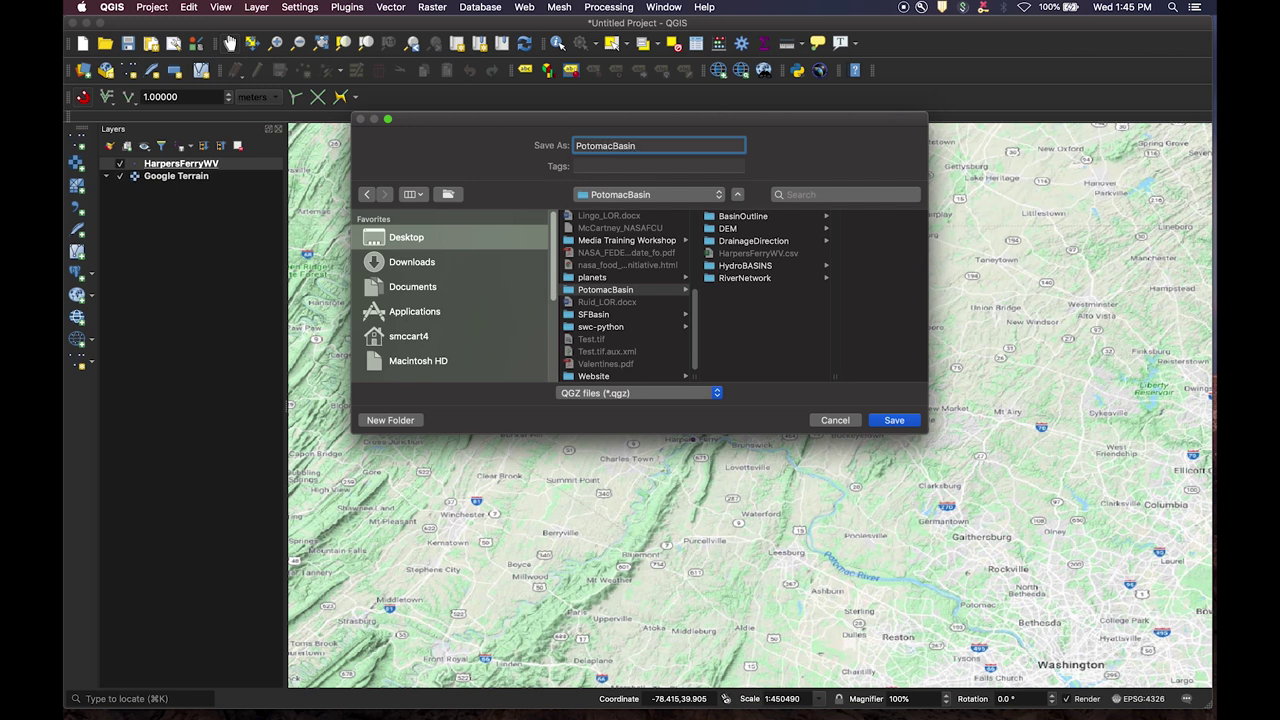
left_click(893, 420)
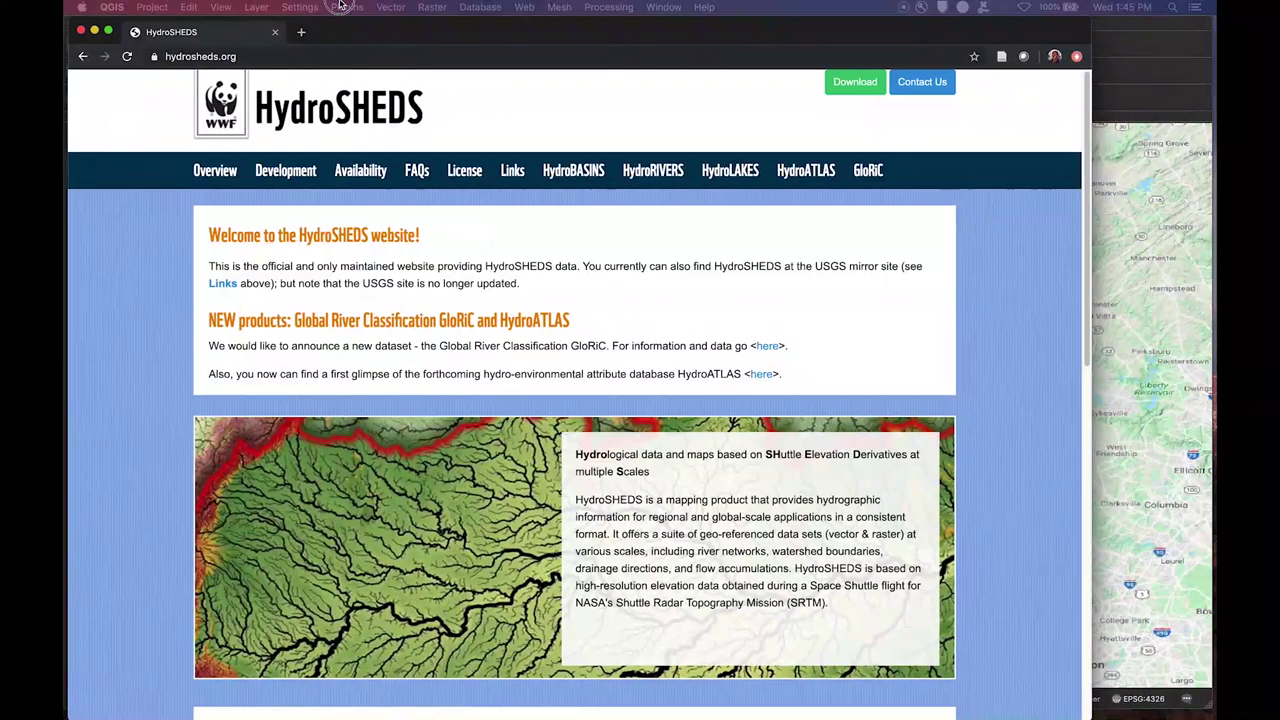
Step: Switch to the HydroSHEDS website in Chrome, widen the window, and read the Development page on data sources and quality
left_click(828, 135)
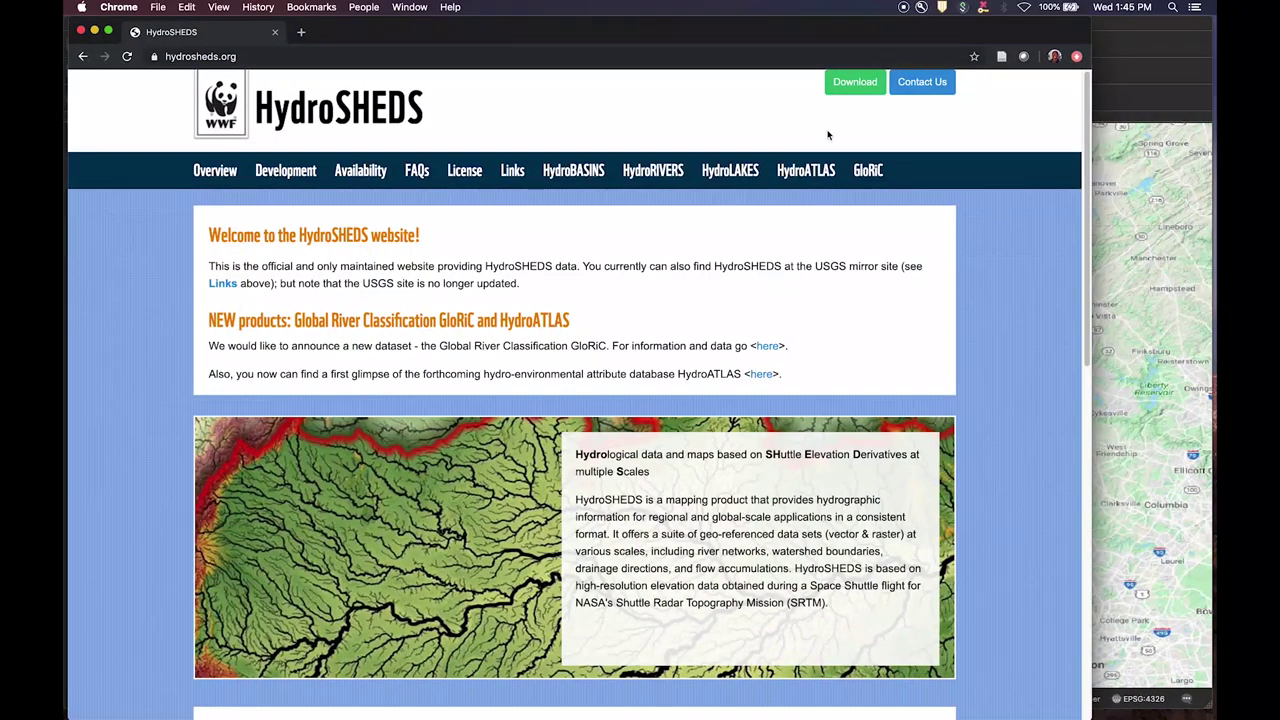
left_click_drag(1086, 247, 1169, 246)
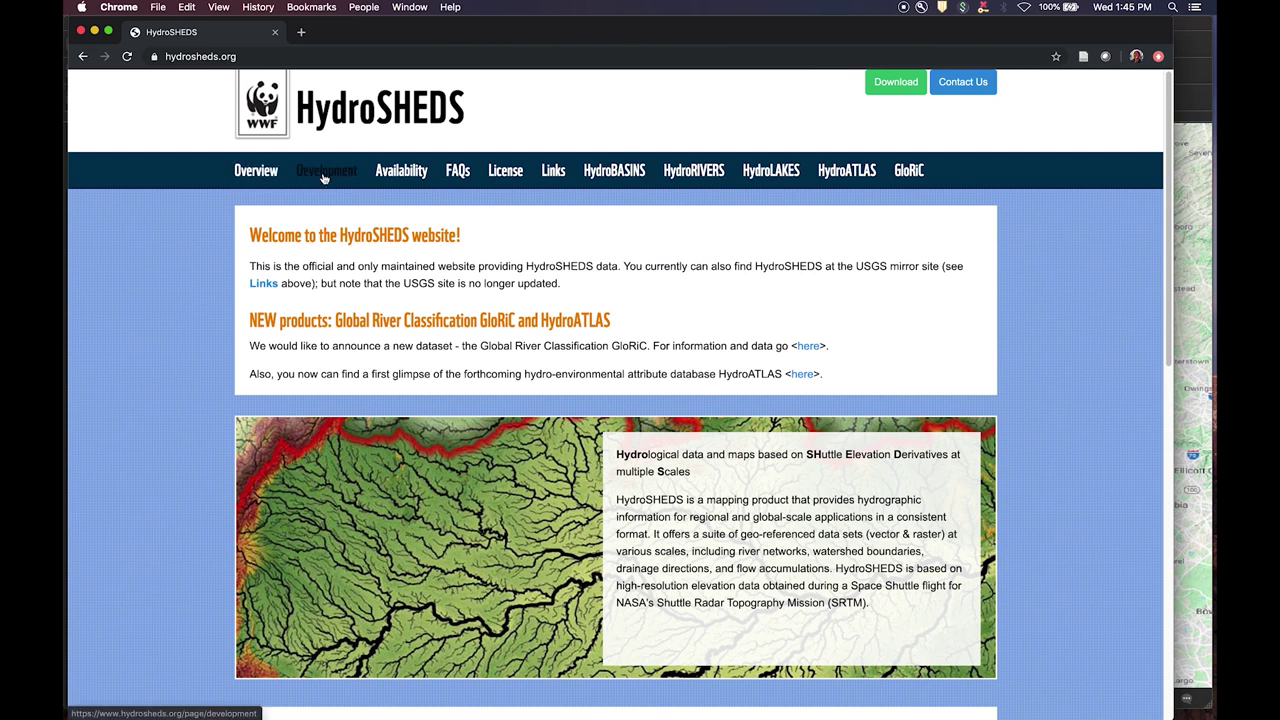
scroll(300, 311, "down", 5)
scroll(300, 311, "up", 5)
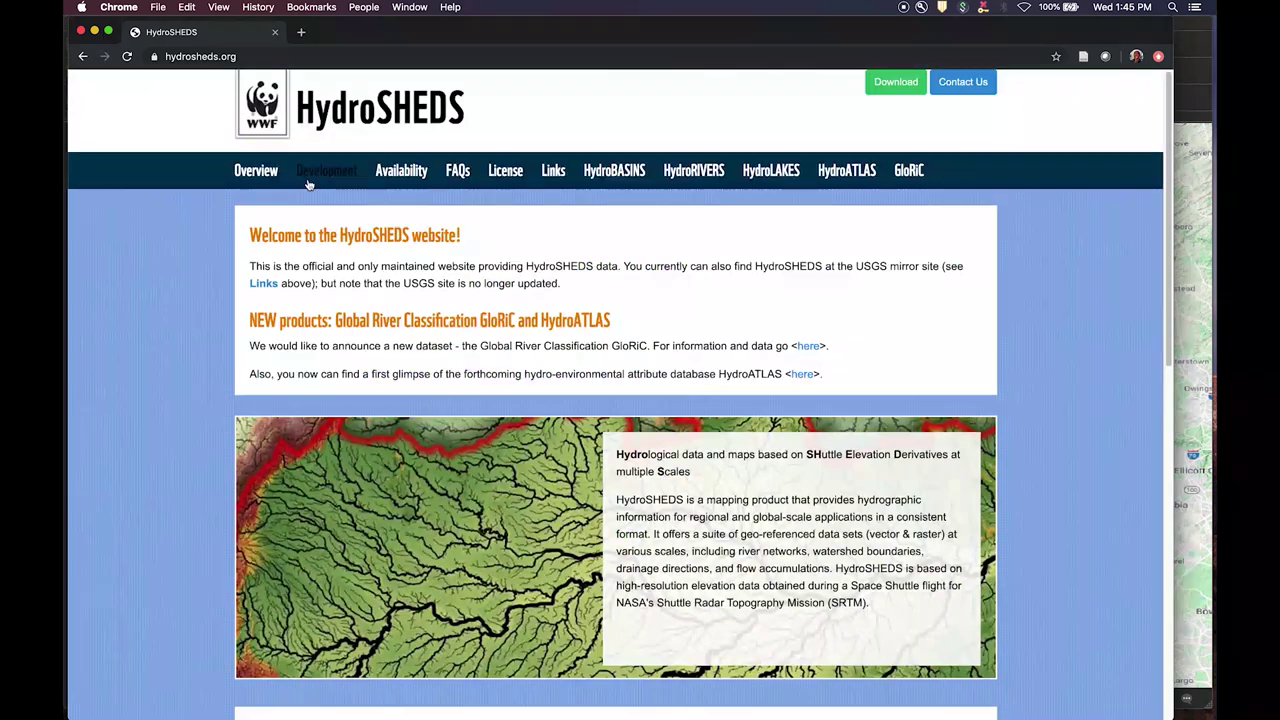
left_click(312, 180)
scroll(179, 320, "down", 3)
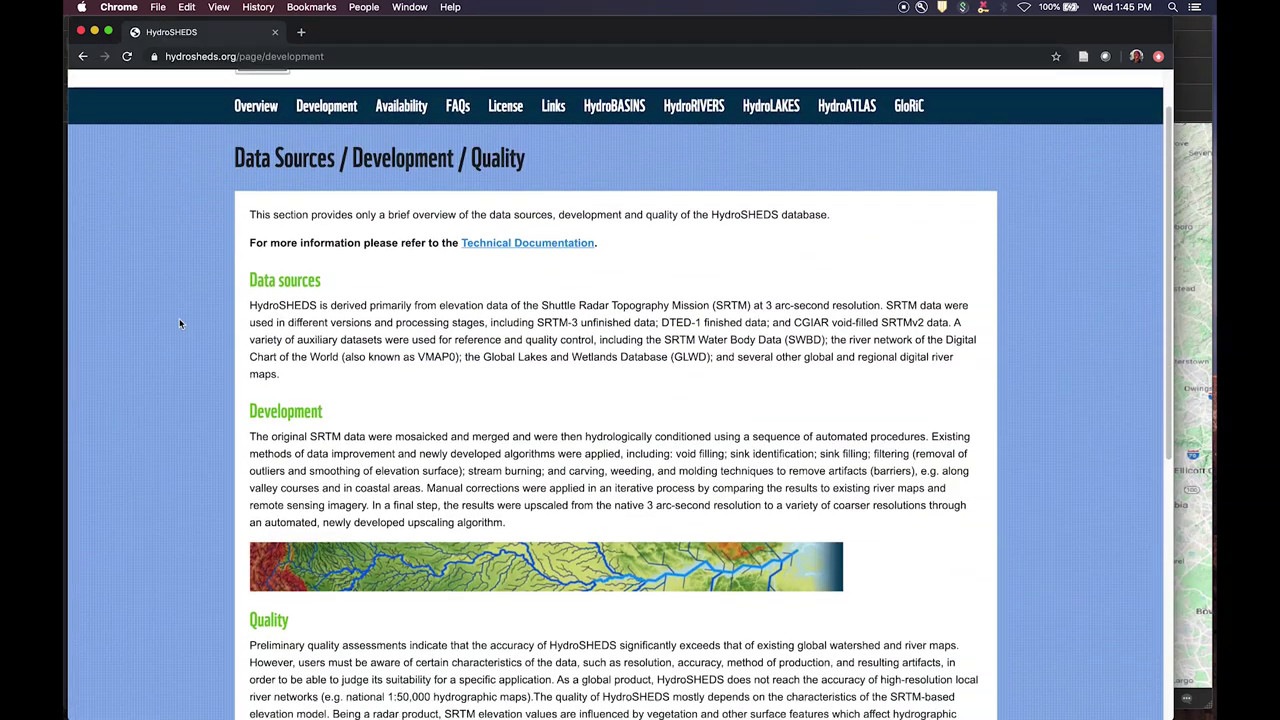
Step: Finish reading the Development page and examine the Availability page's regional coverage and data layer tables on the HydroSHEDS website
scroll(179, 323, "down", 4)
scroll(179, 323, "up", 6)
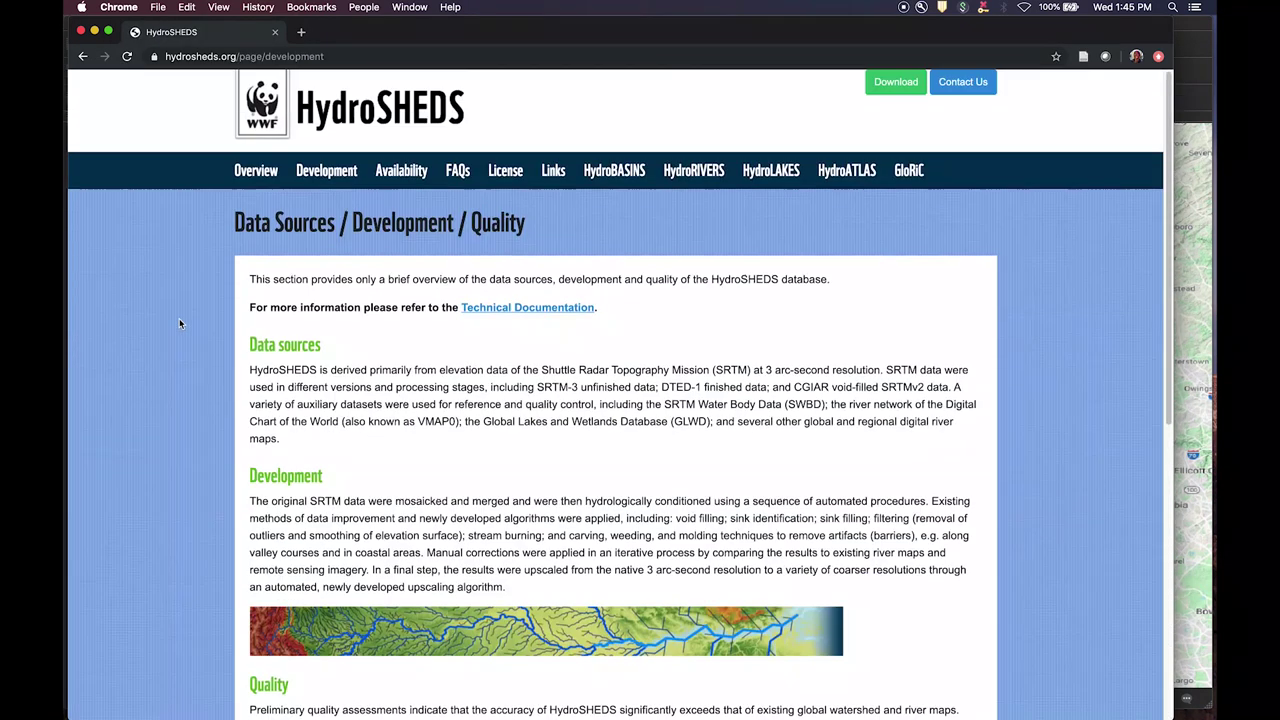
left_click(401, 170)
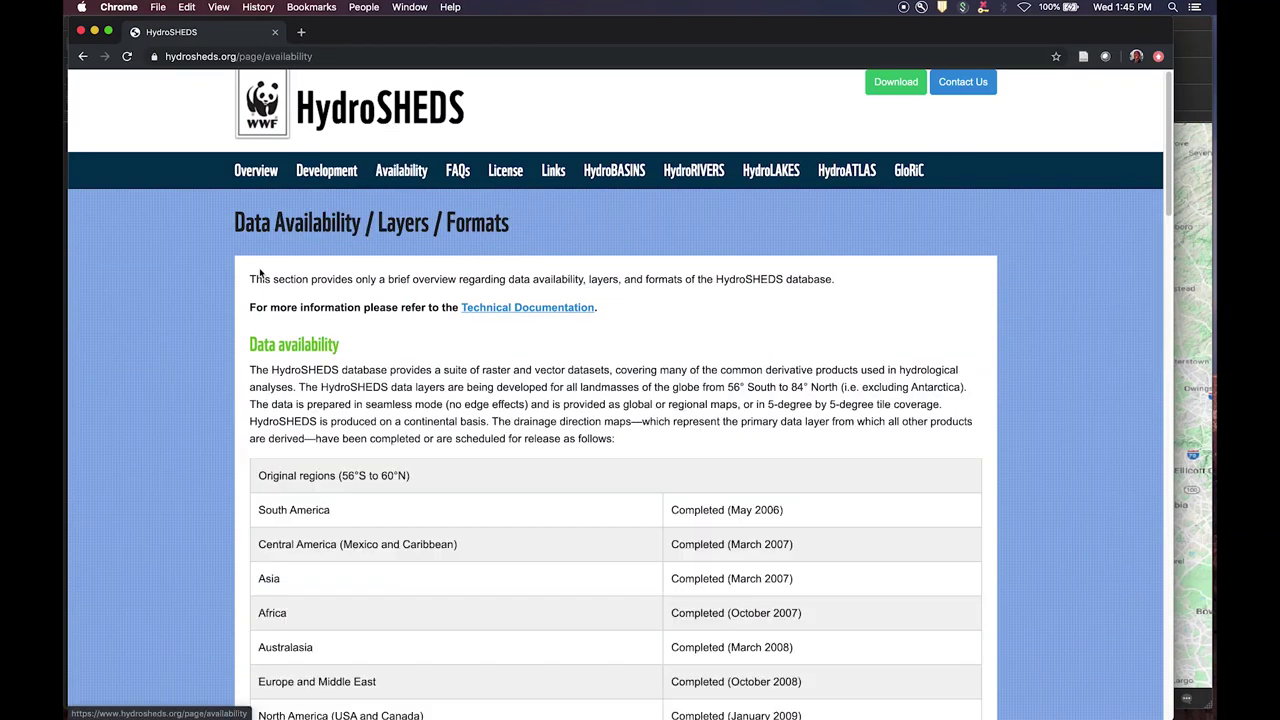
scroll(181, 344, "down", 4)
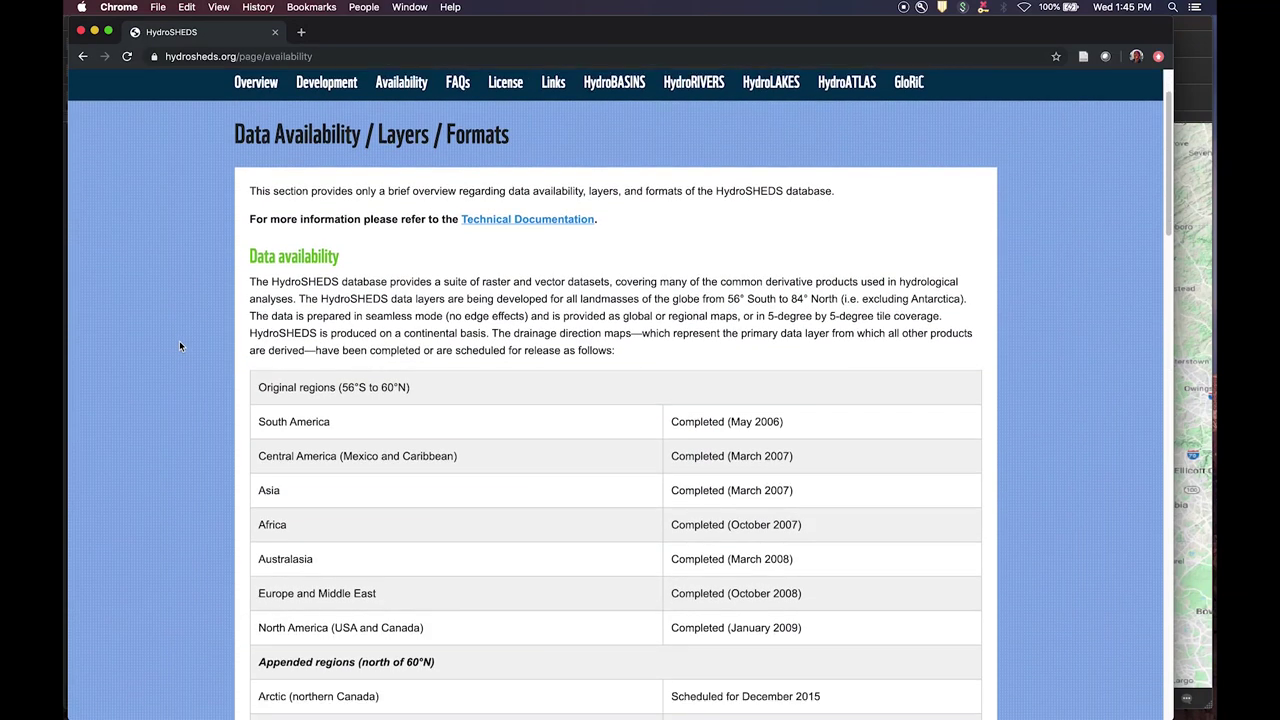
scroll(180, 347, "down", 6)
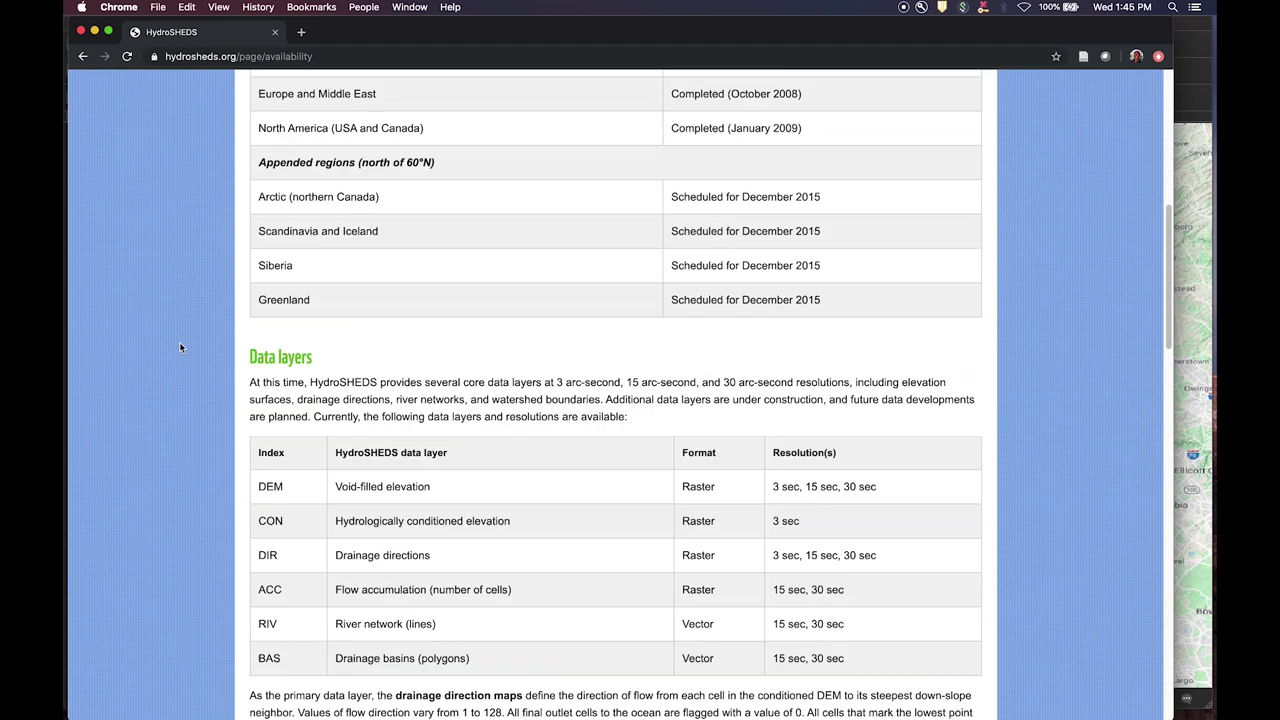
scroll(180, 347, "up", 10)
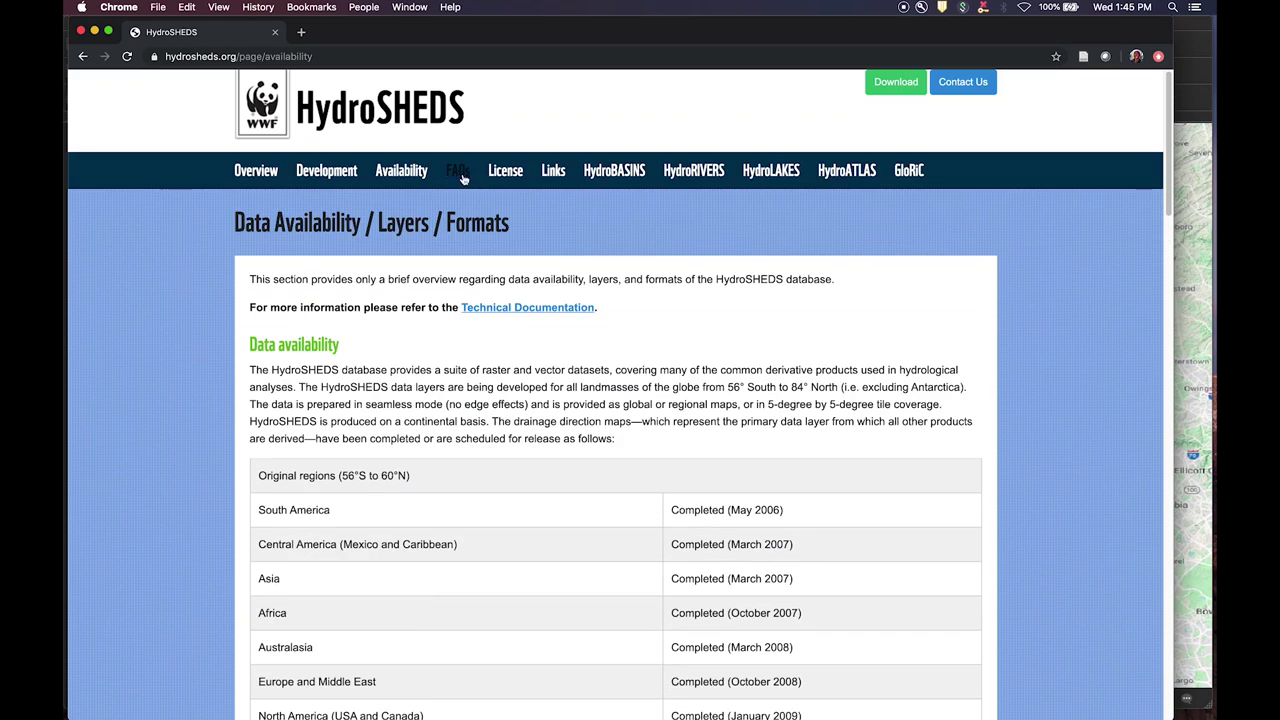
Step: Read the HydroBASINS page's background and methods sections, including the Pfafstetter sub-basin coding diagrams
left_click(603, 175)
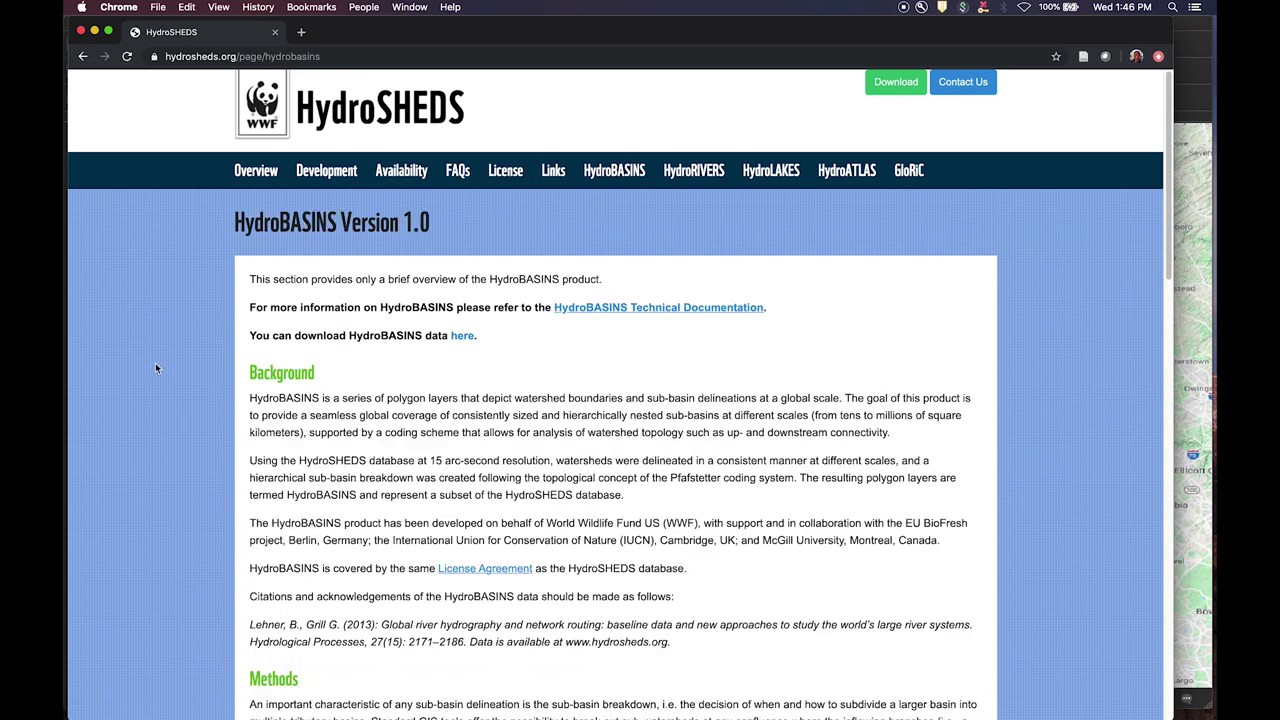
scroll(155, 362, "down", 1)
scroll(155, 368, "down", 2)
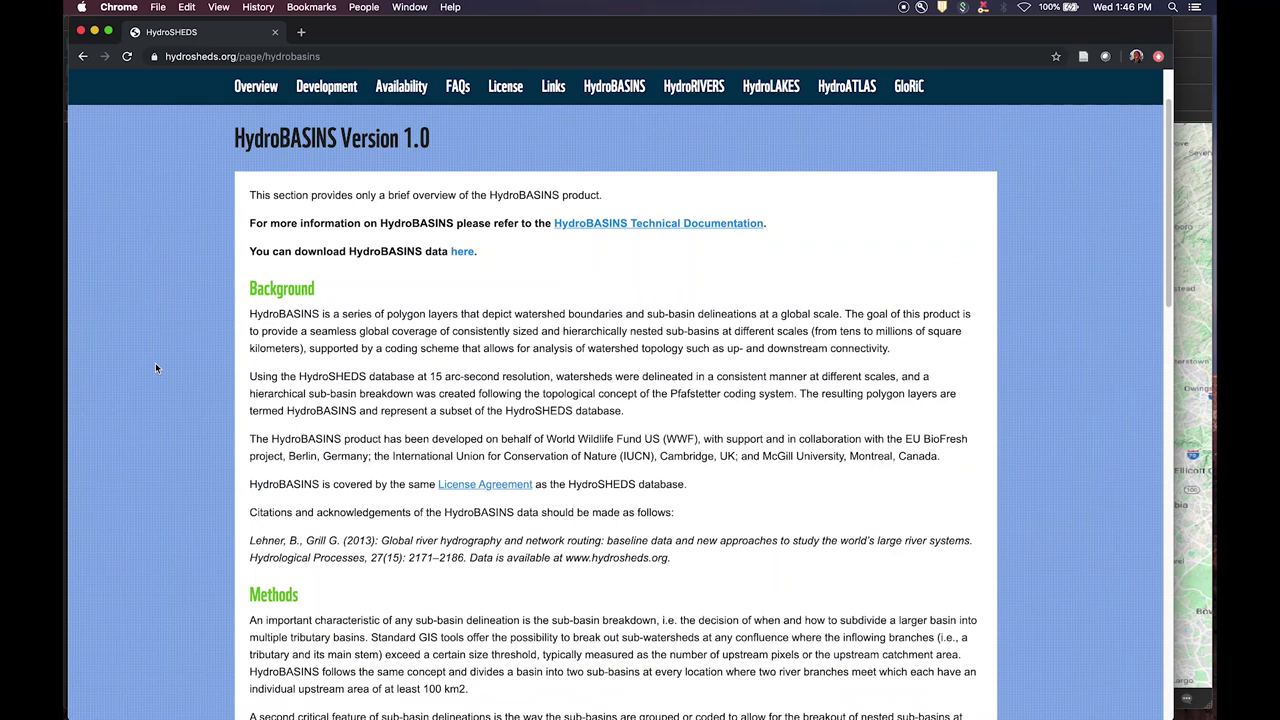
scroll(155, 368, "down", 5)
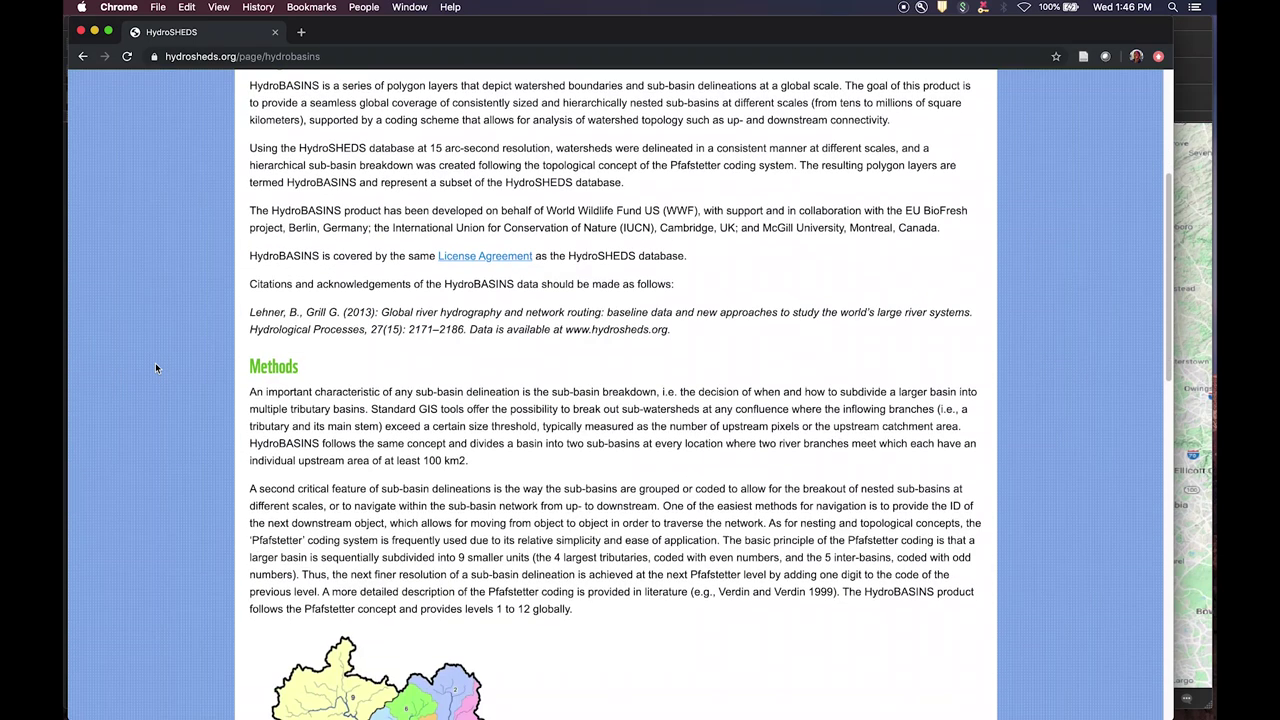
scroll(155, 368, "down", 3)
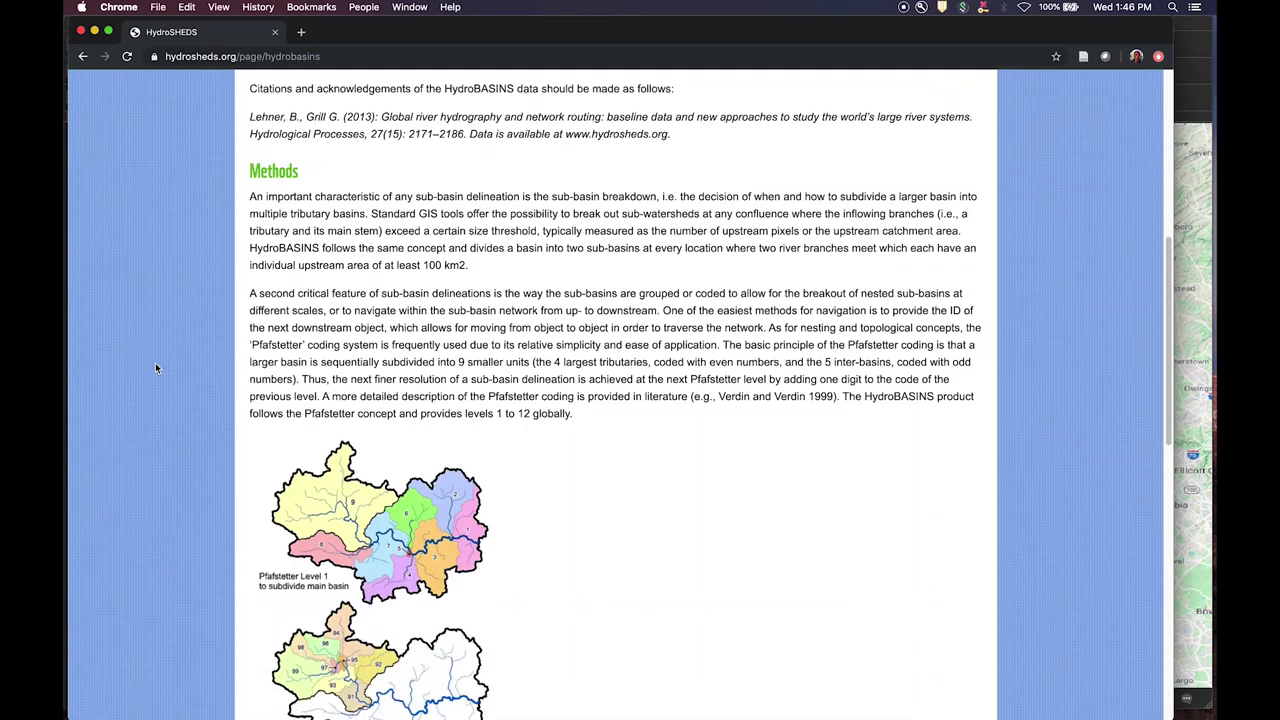
scroll(155, 368, "down", 2)
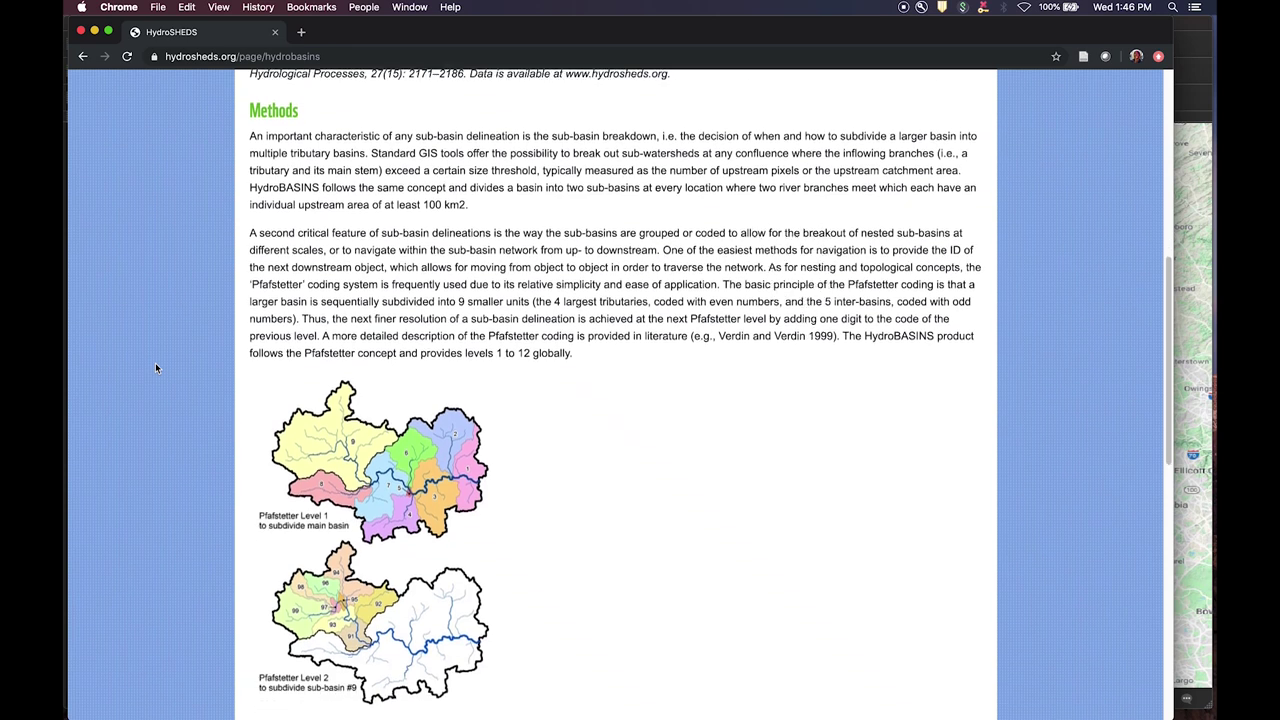
scroll(155, 368, "down", 4)
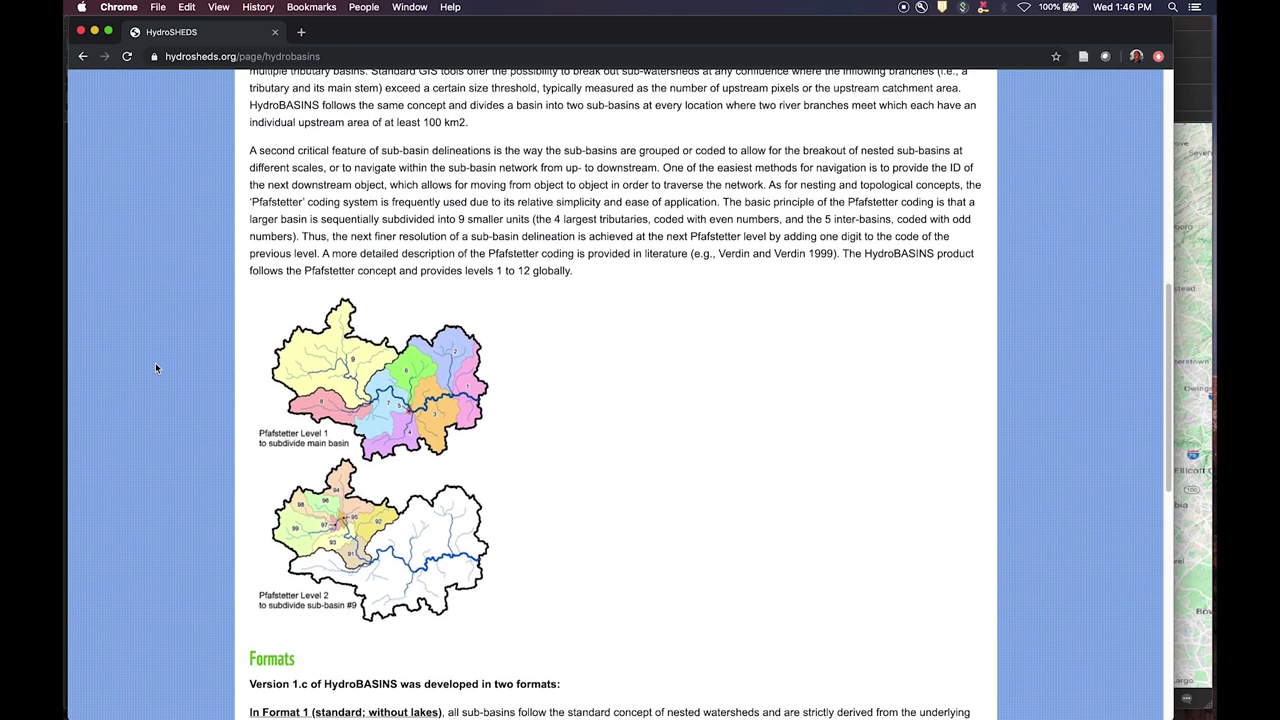
scroll(155, 368, "up", 15)
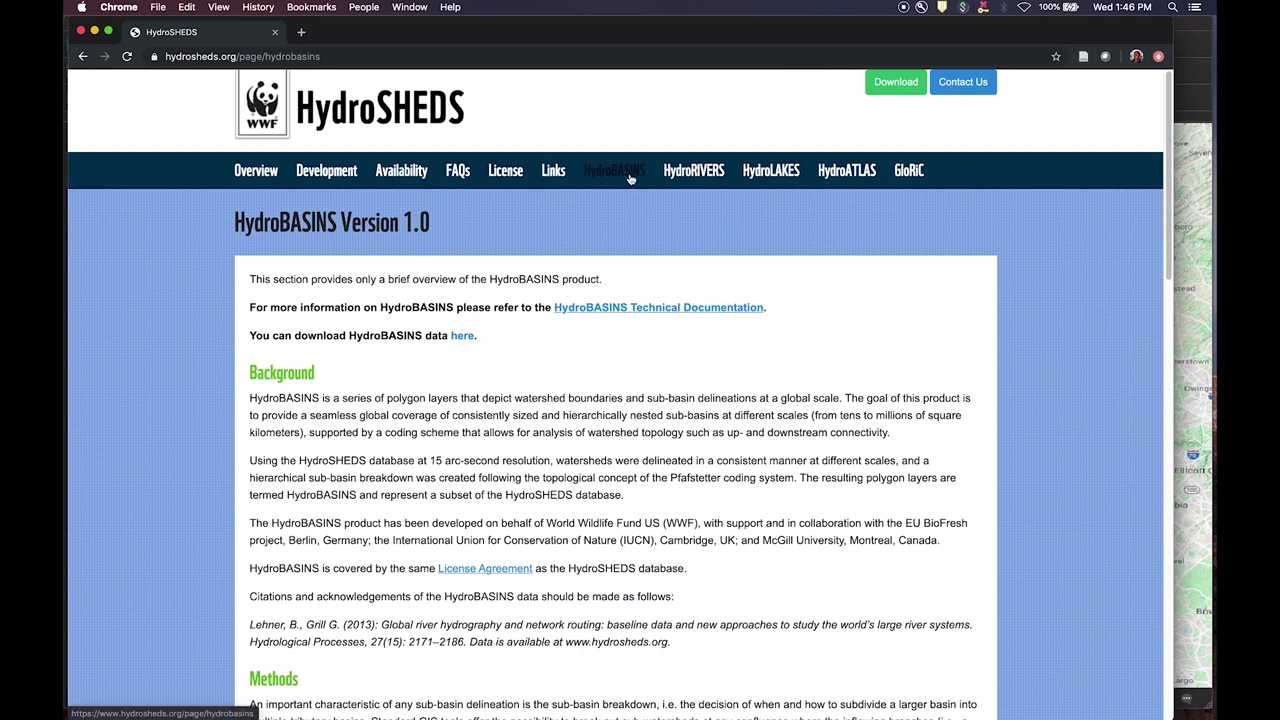
Step: Open the HydroSHEDS downloads and list the North America and Caribbean files under HydroBASINS, Customized (With Lakes)
left_click(903, 87)
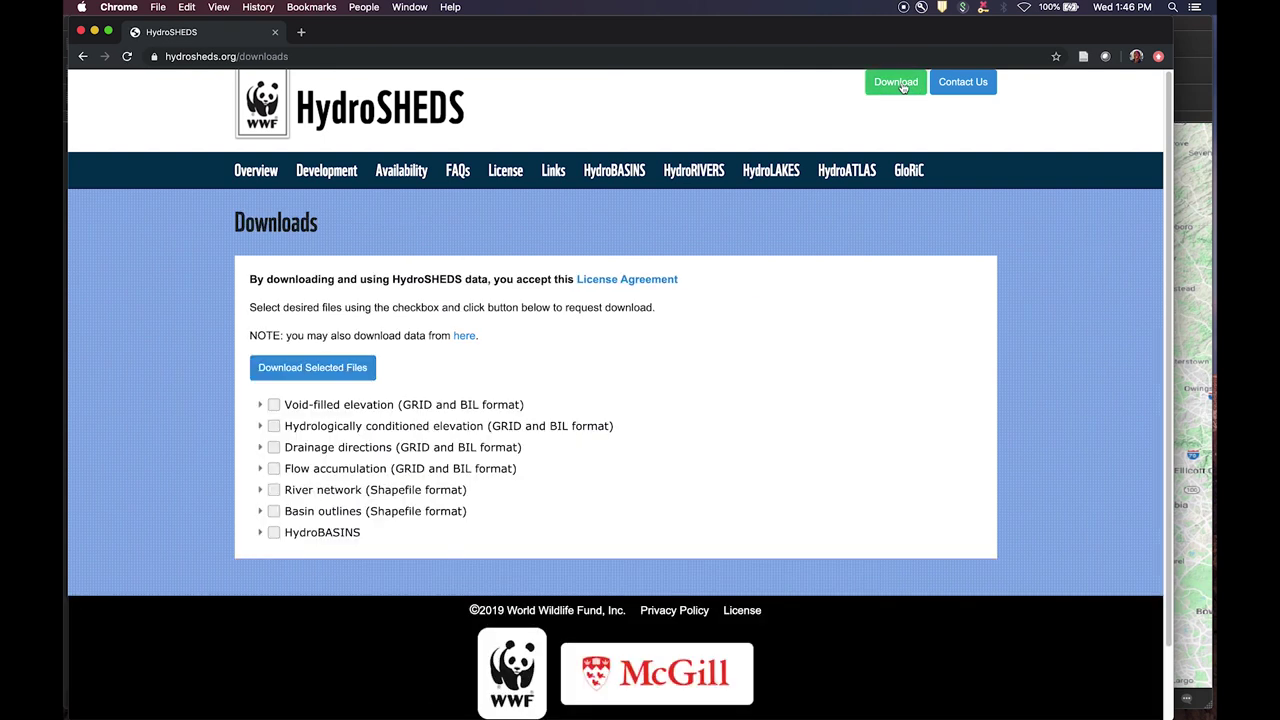
left_click(261, 533)
scroll(268, 521, "down", 1)
scroll(268, 521, "down", 1)
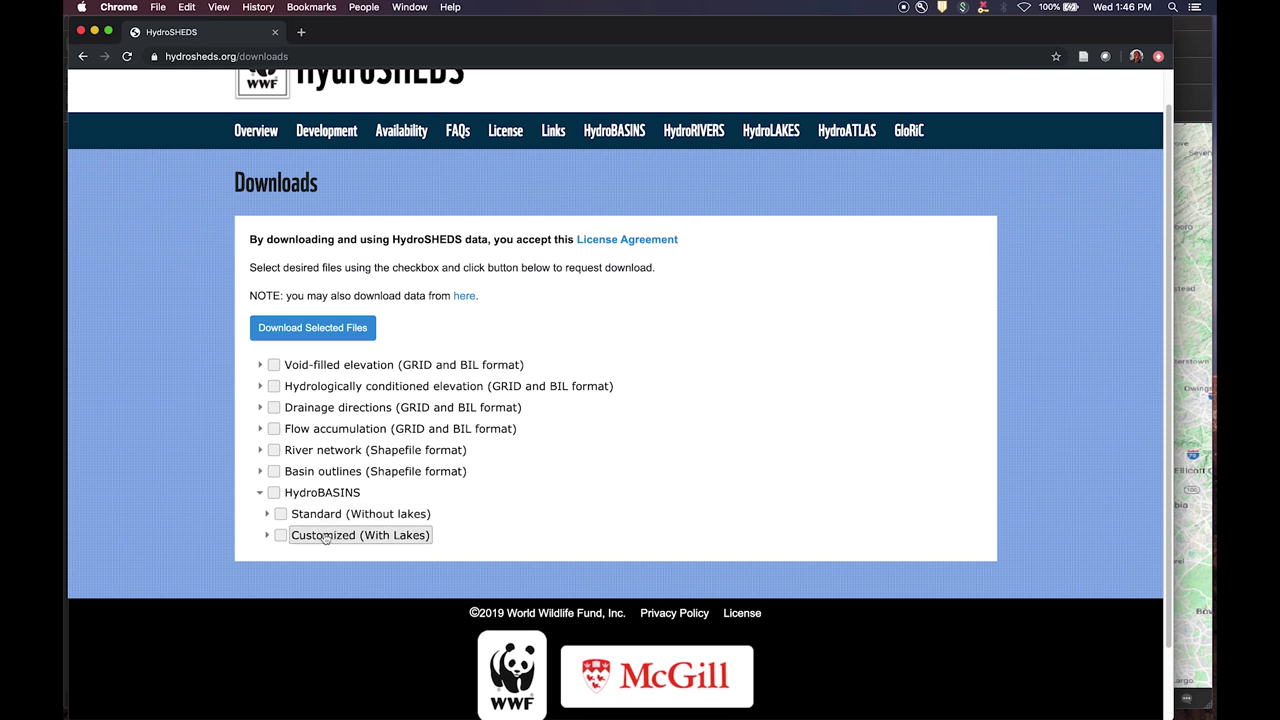
left_click(267, 535)
scroll(345, 512, "up", 1)
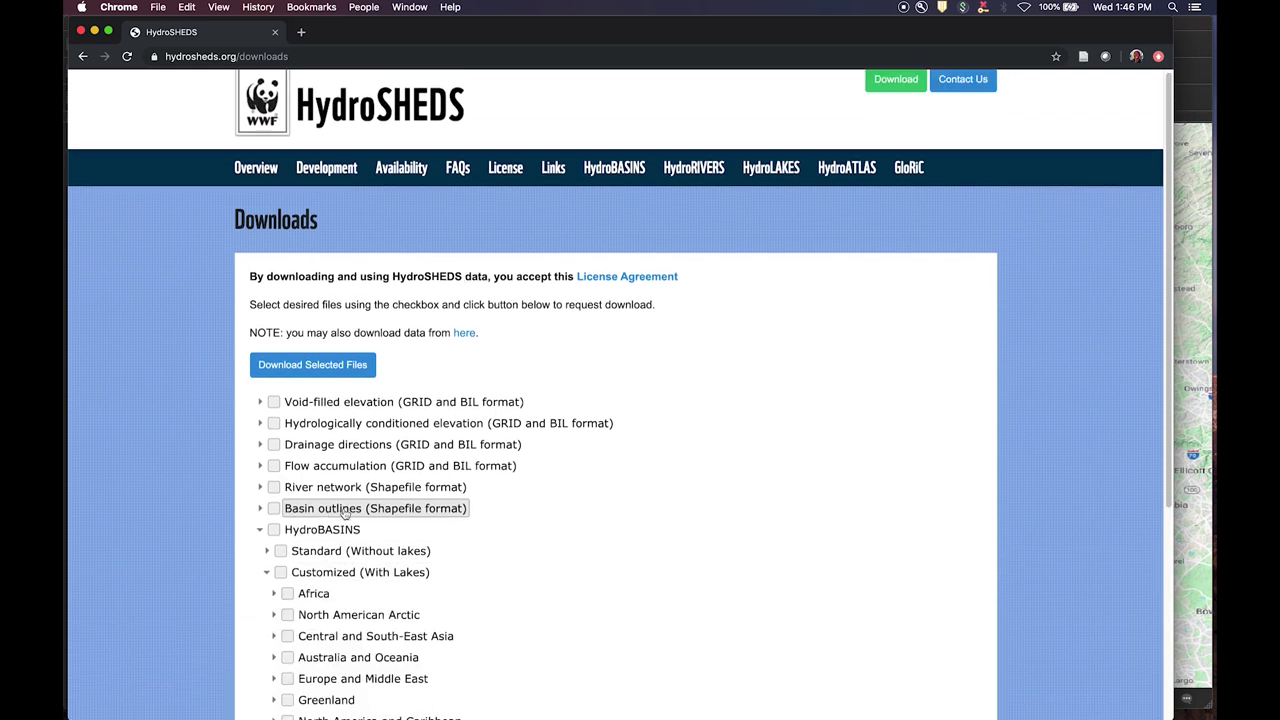
scroll(345, 512, "down", 3)
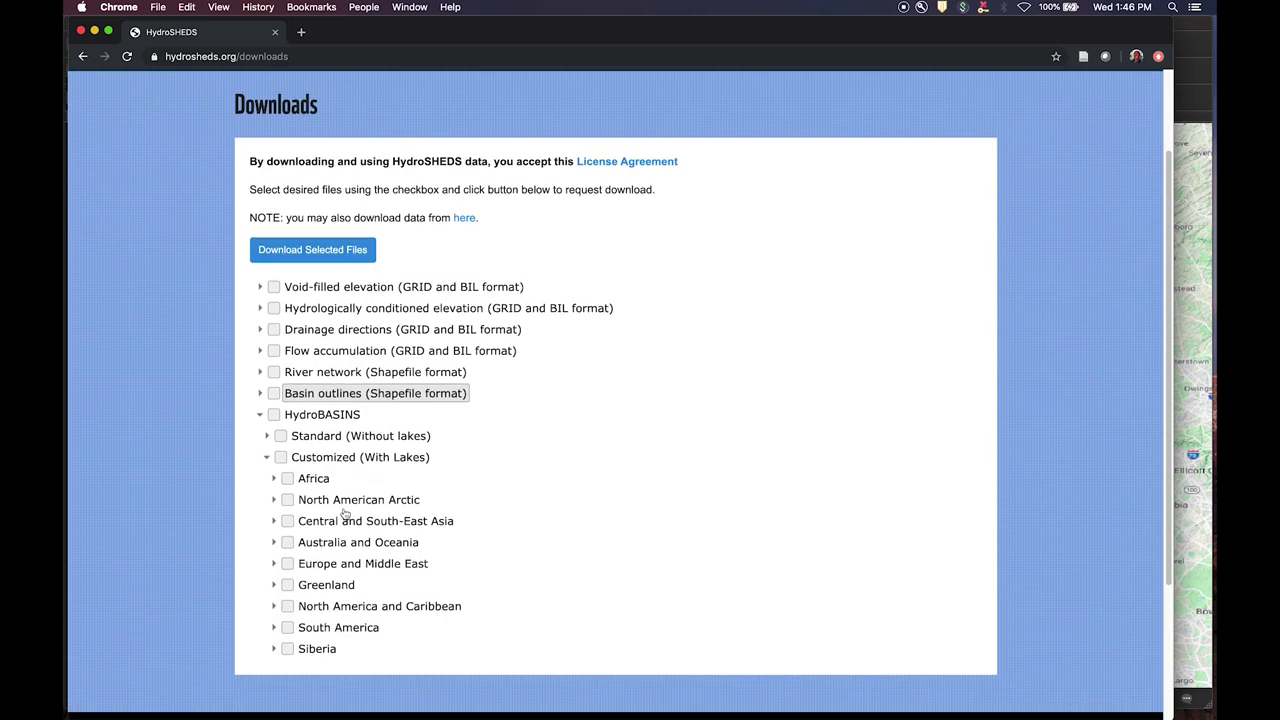
left_click(274, 606)
scroll(366, 540, "down", 2)
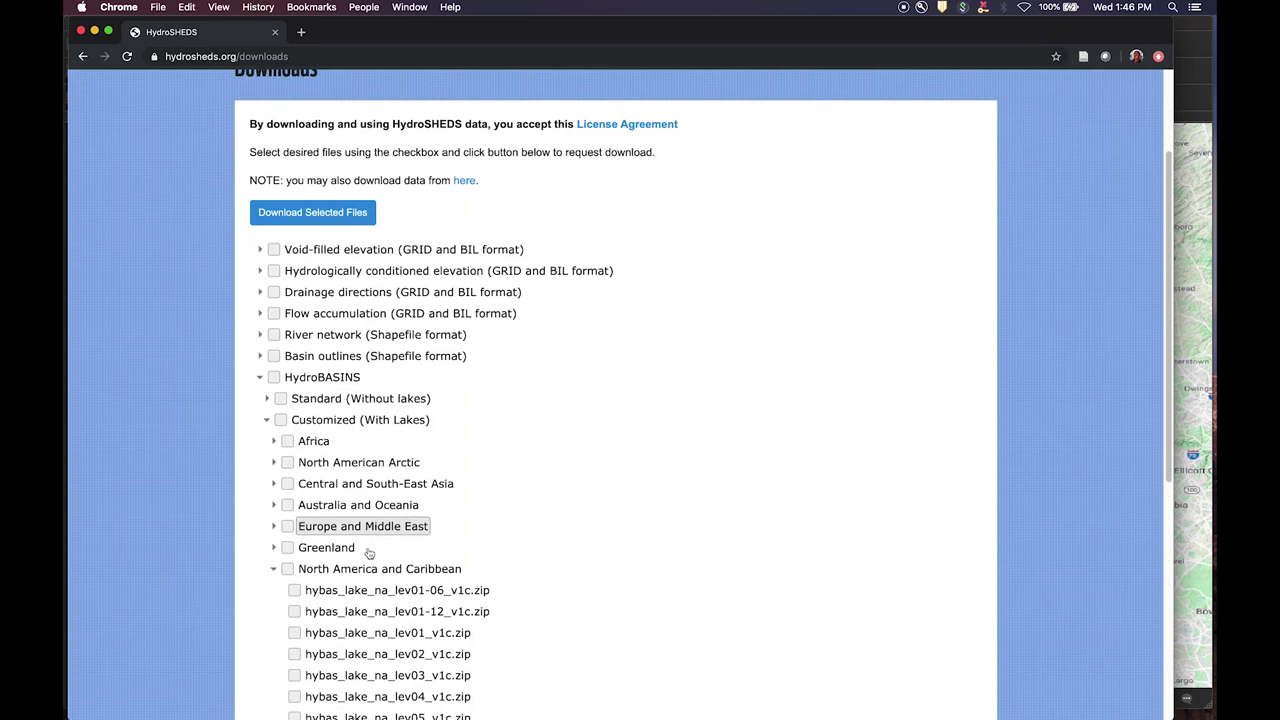
scroll(368, 554, "down", 1)
scroll(368, 553, "down", 5)
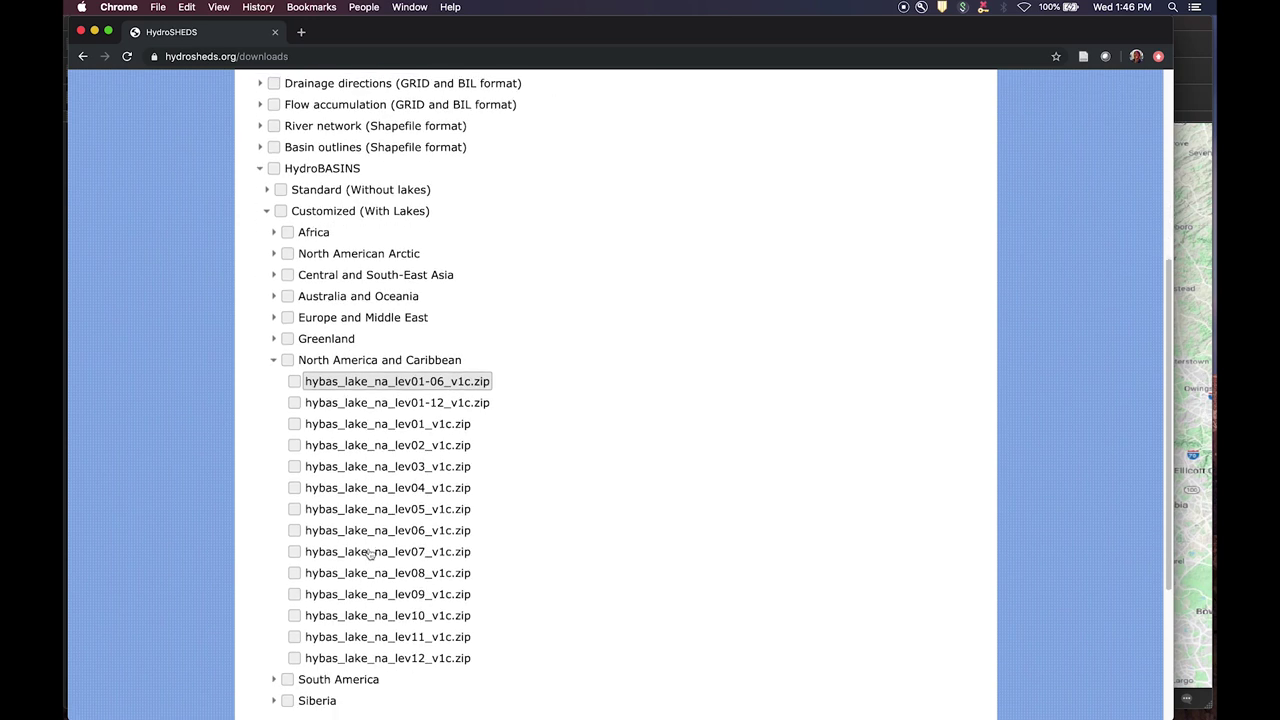
scroll(368, 553, "down", 1)
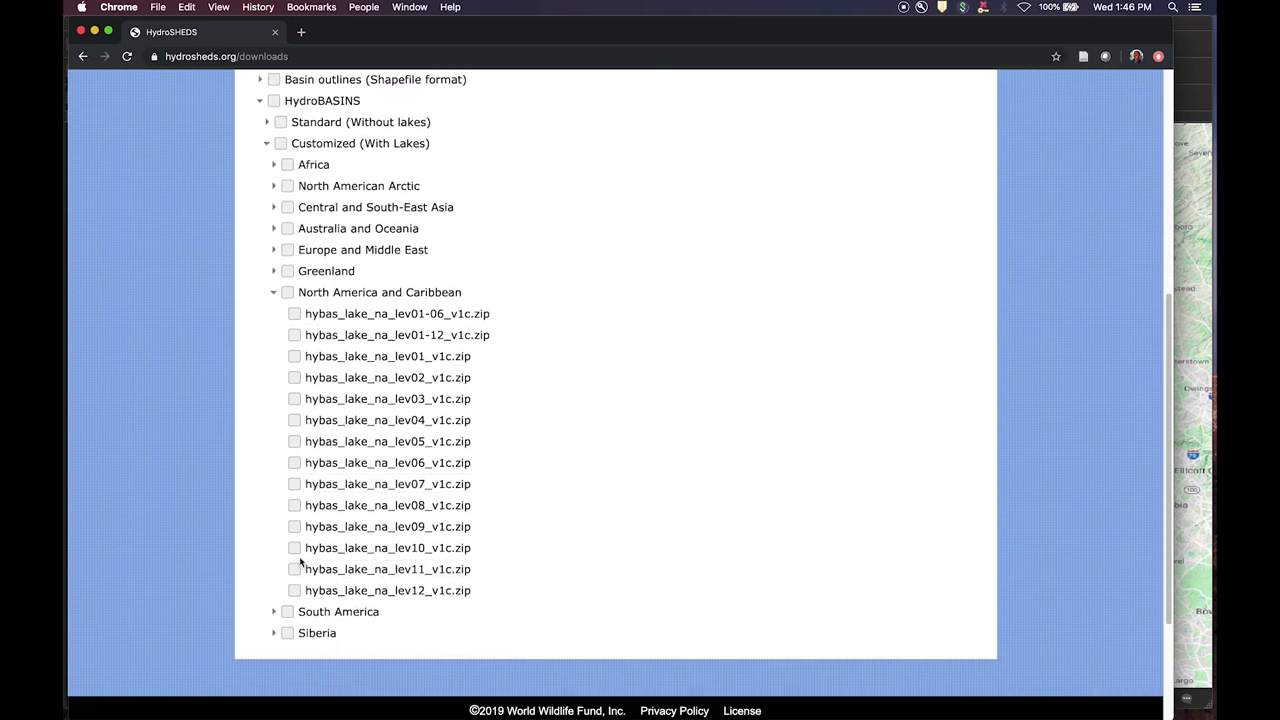
Step: Select the North America lake HydroBASINS files for levels 07 to 10, open their download request and dismiss it without submitting
left_click(295, 485)
left_click(295, 527)
left_click(295, 548)
scroll(562, 554, "up", 5)
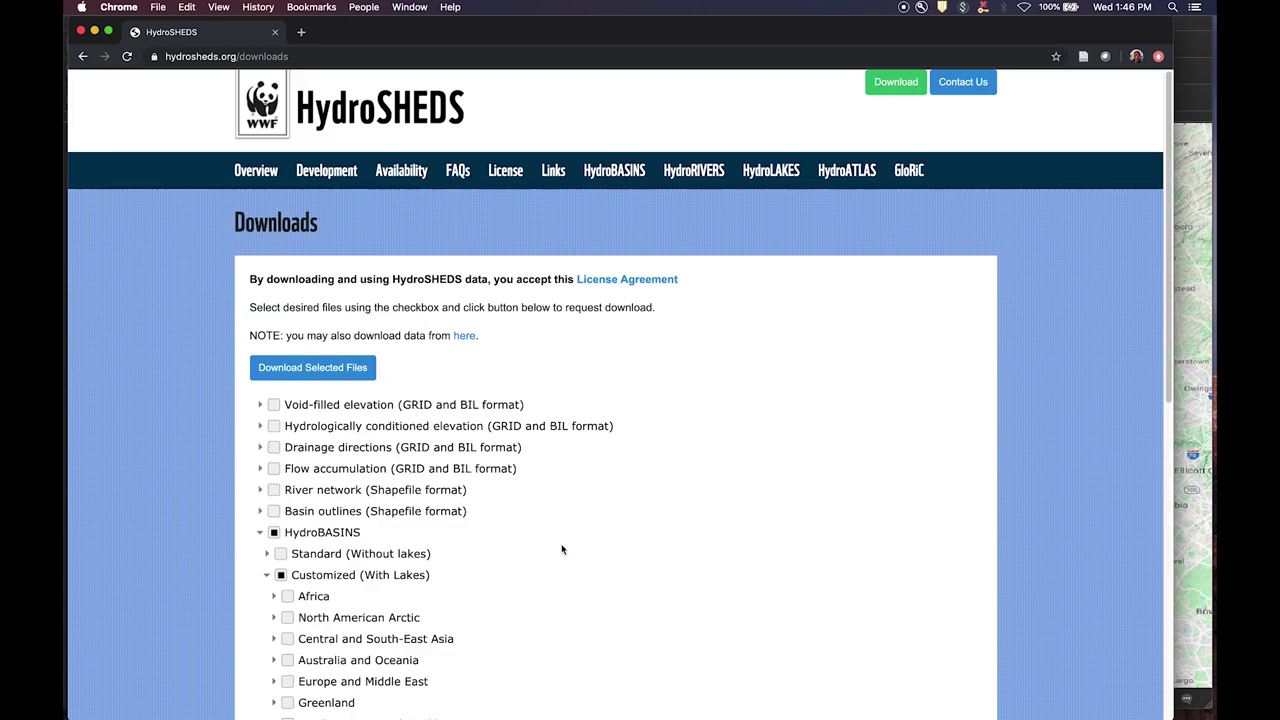
left_click(310, 369)
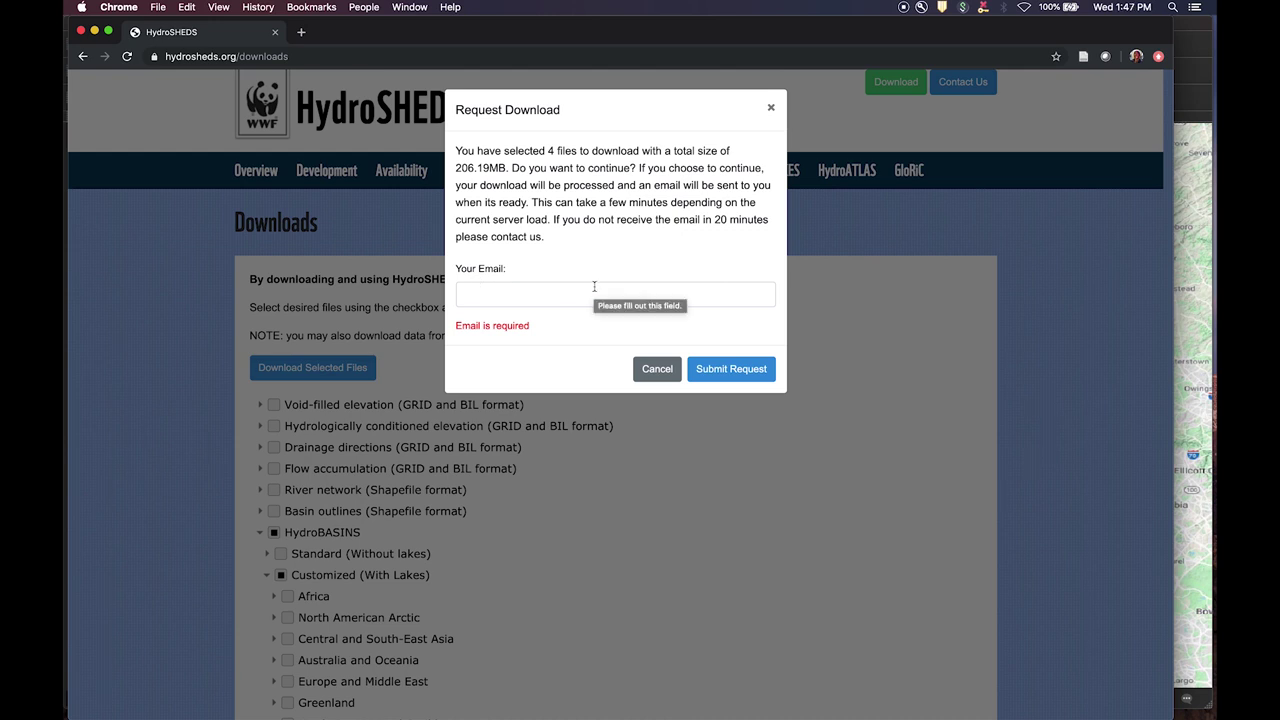
left_click(772, 110)
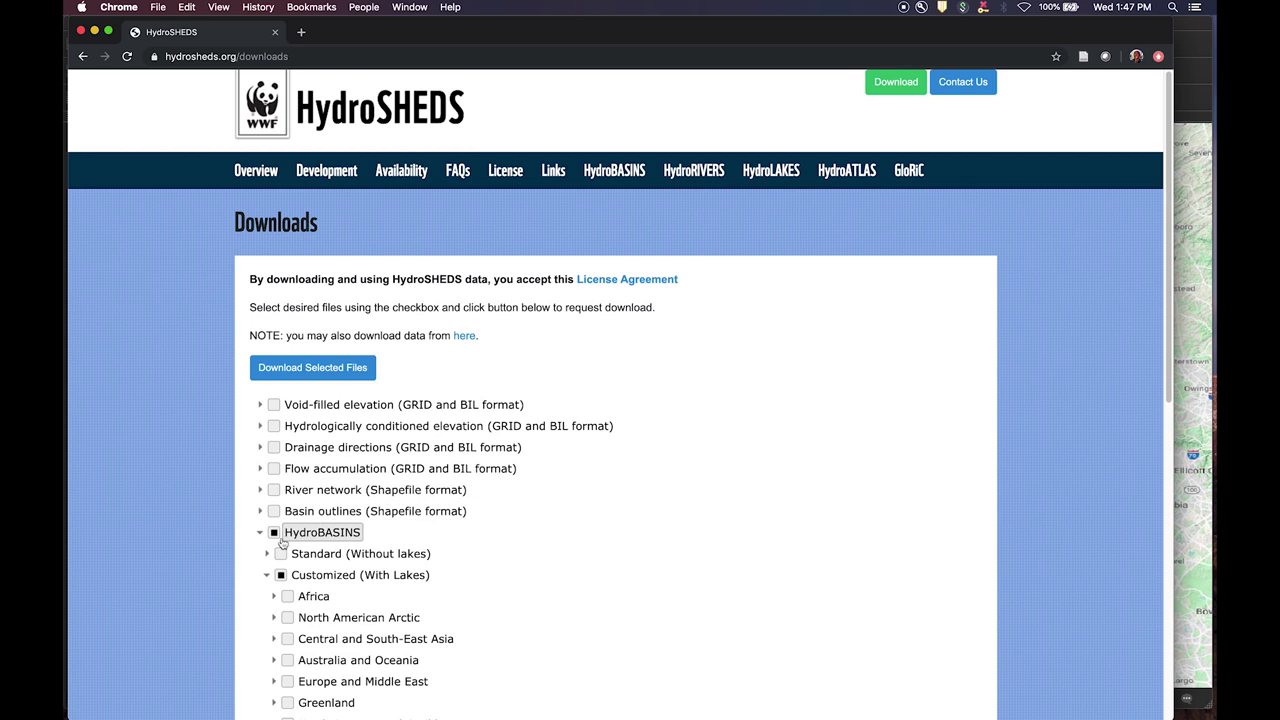
Step: Collapse the HydroBASINS group and clear all of its selected files
left_click(262, 534)
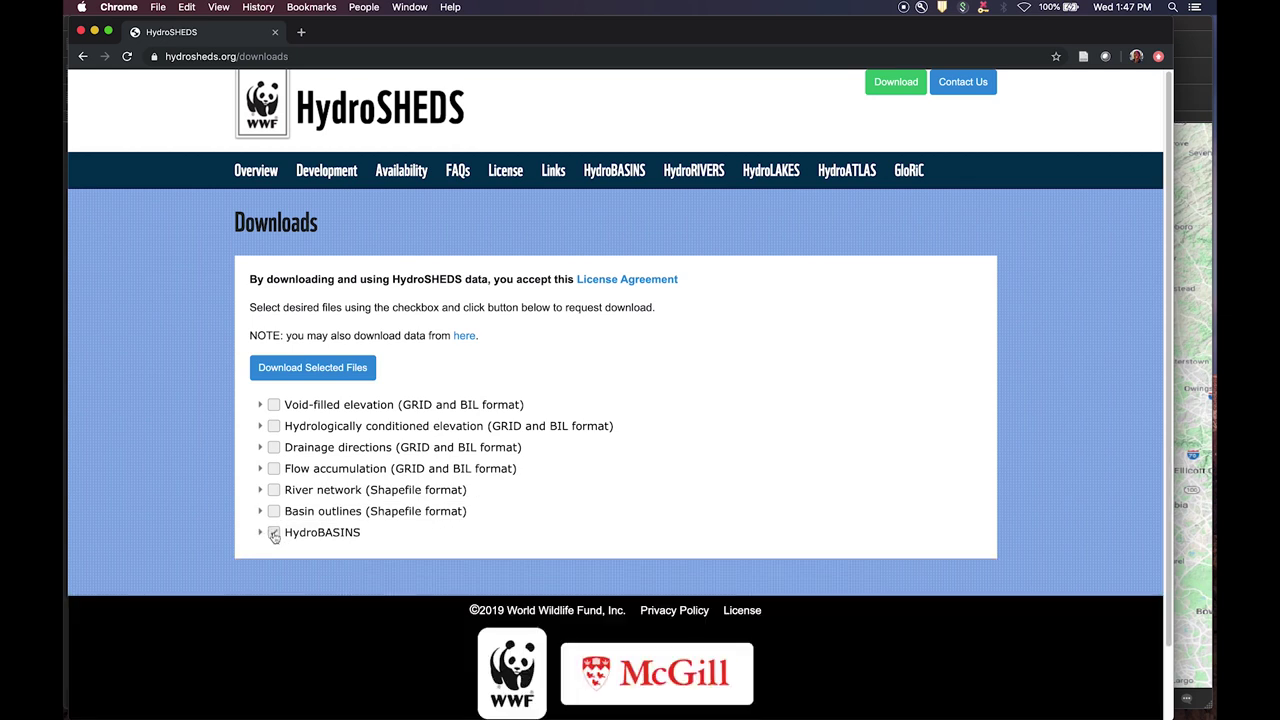
left_click(276, 535)
left_click(276, 535)
Step: Select only na_bas_15s_beta.zip from the 15sec basin outlines, open its download request and dismiss it without submitting
left_click(273, 514)
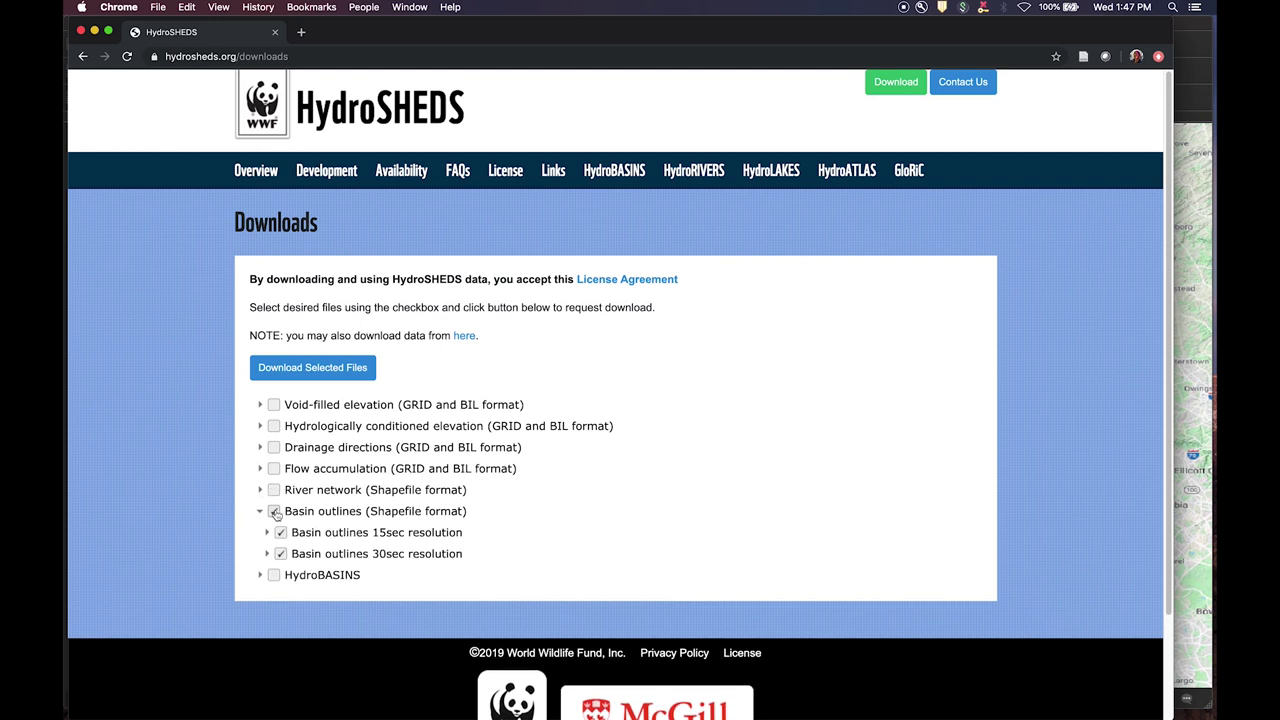
scroll(278, 517, "down", 1)
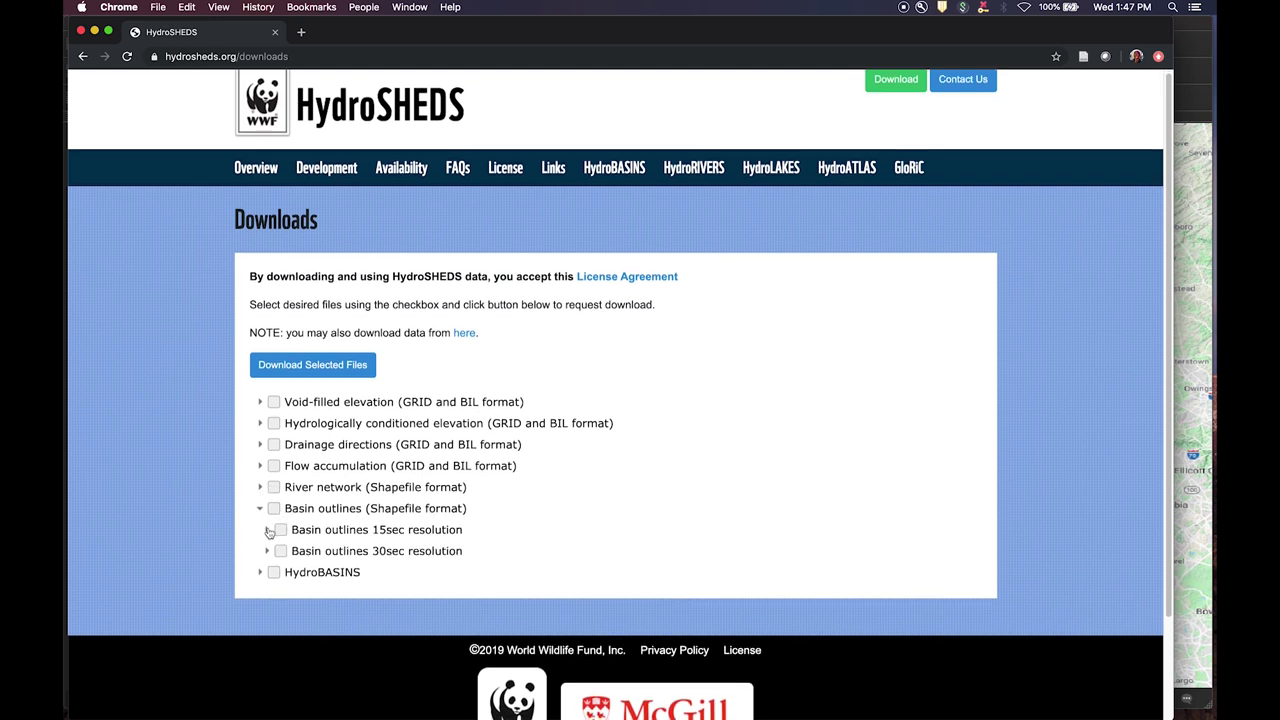
left_click(267, 530)
scroll(277, 530, "down", 1)
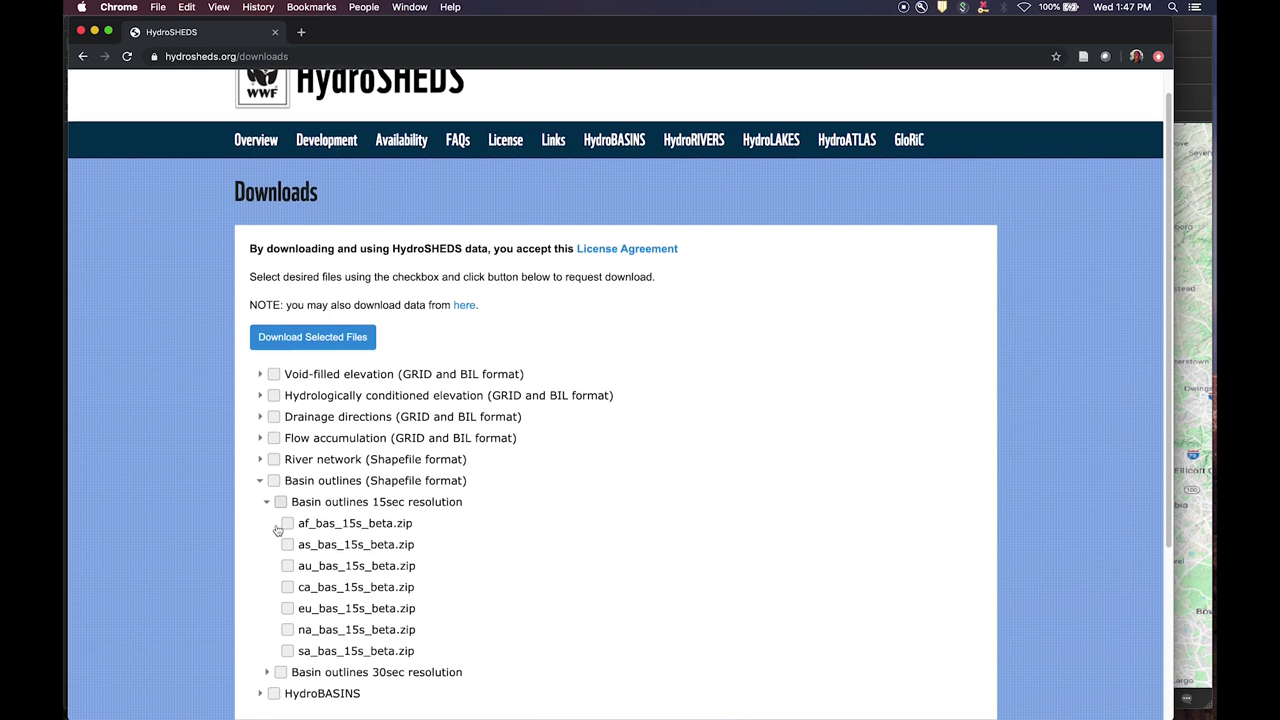
scroll(278, 529, "down", 2)
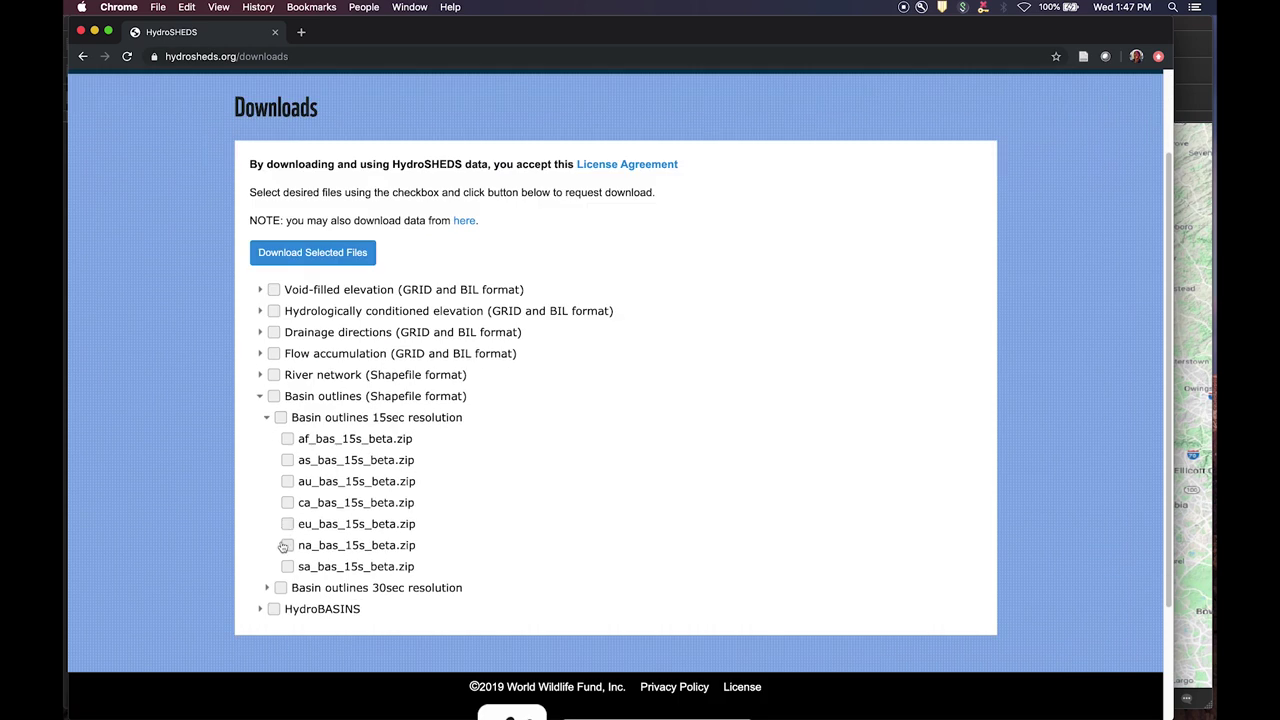
left_click(287, 546)
left_click(309, 254)
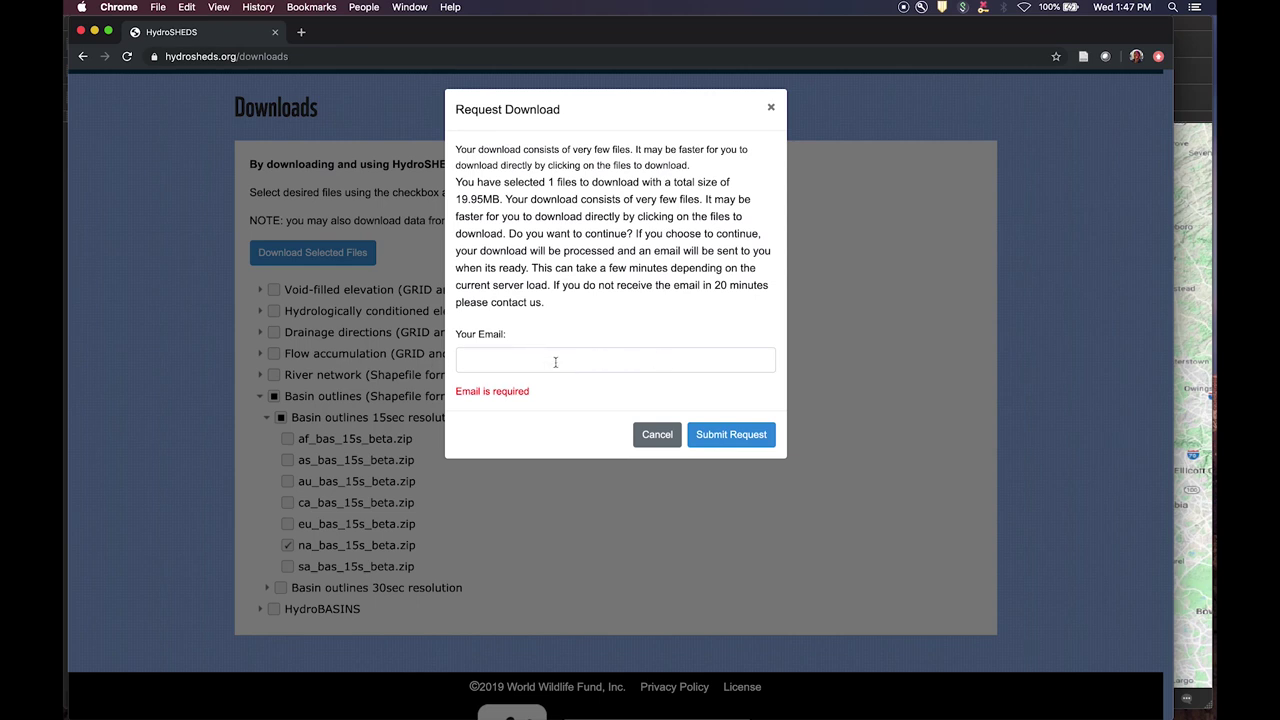
left_click(772, 109)
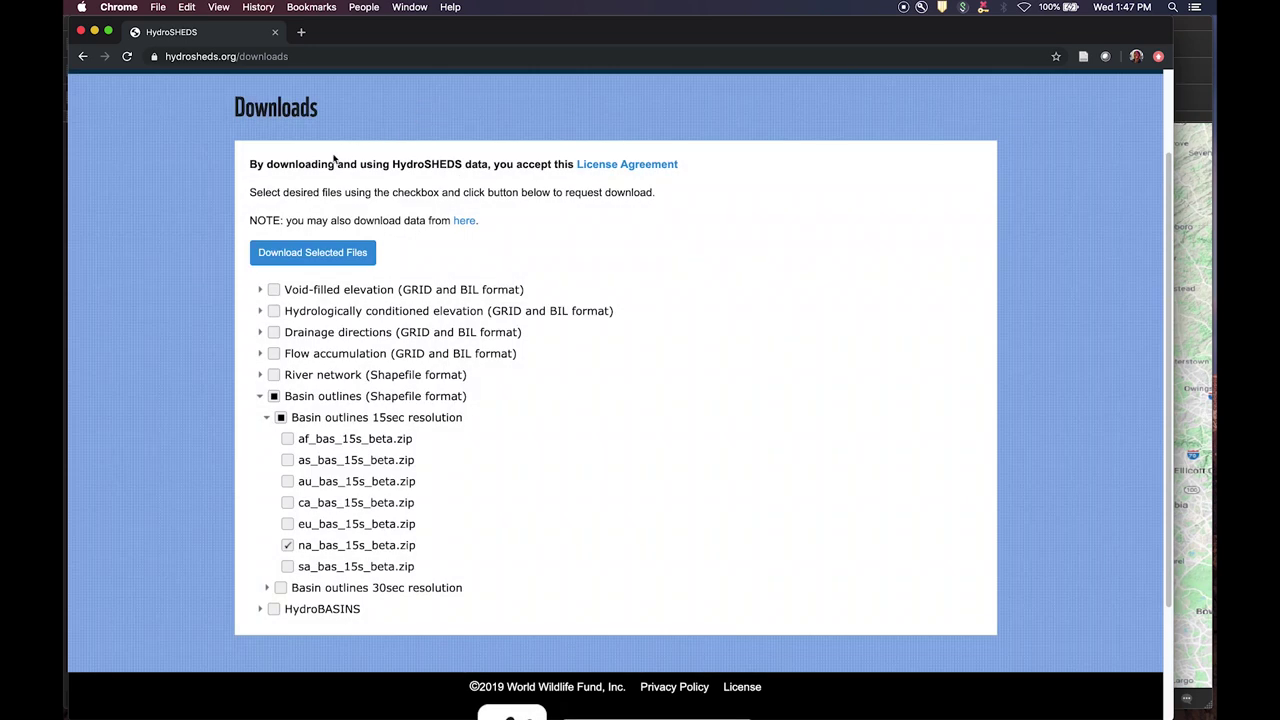
Step: Switch to the PotomacBasin folder in Finder and examine the downloaded files in the BasinOutline and HydroBASINS folders
key("super+Tab")
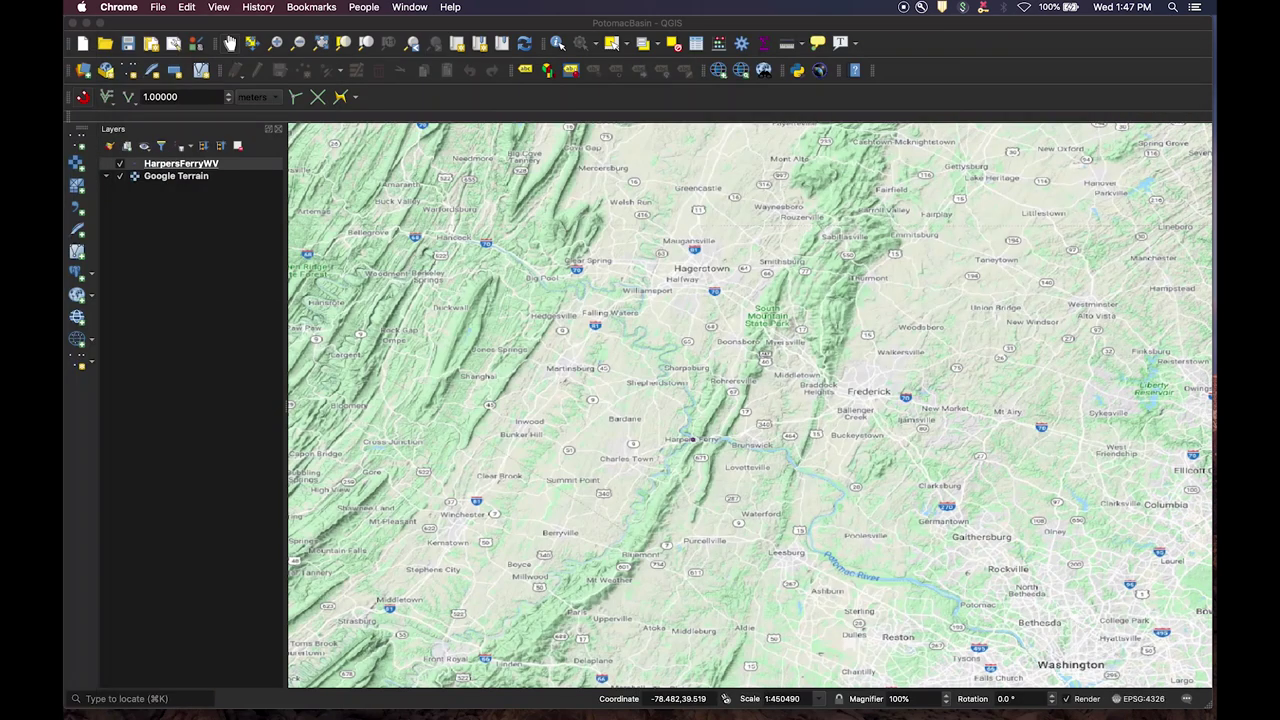
key("super+Tab")
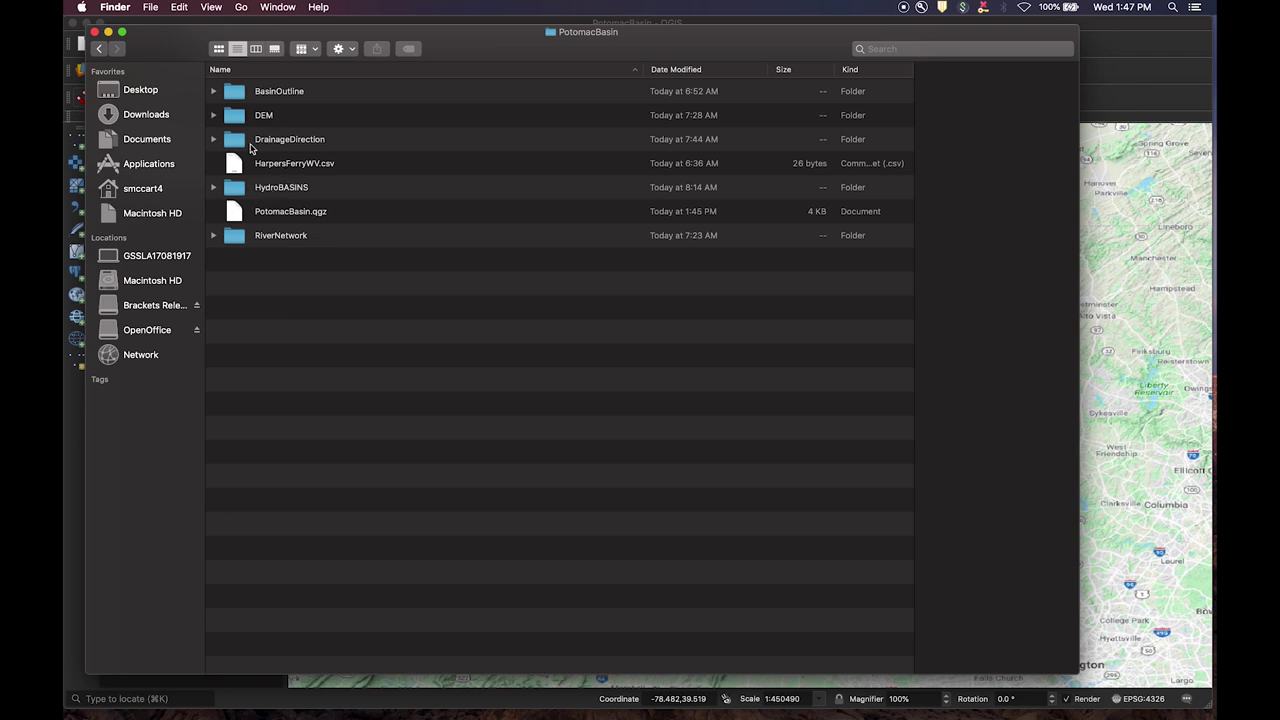
left_click(213, 91)
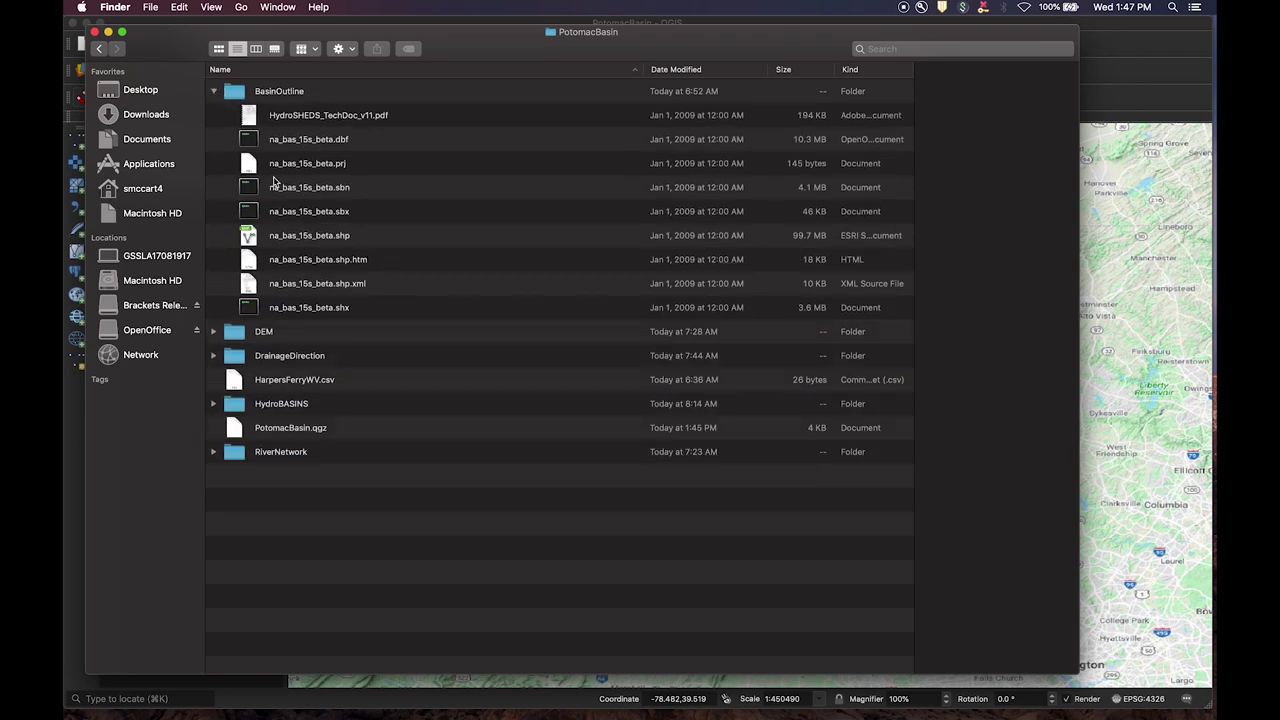
left_click(213, 92)
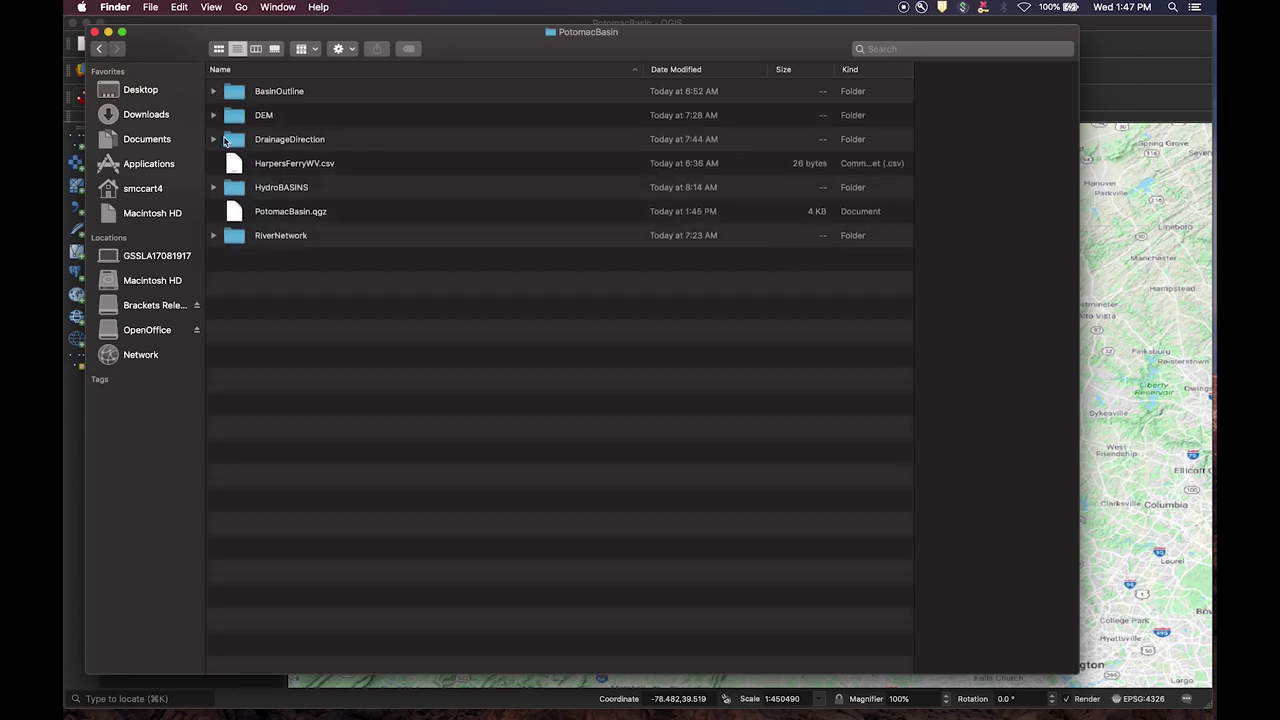
left_click(213, 188)
scroll(370, 362, "down", 5)
scroll(370, 362, "up", 5)
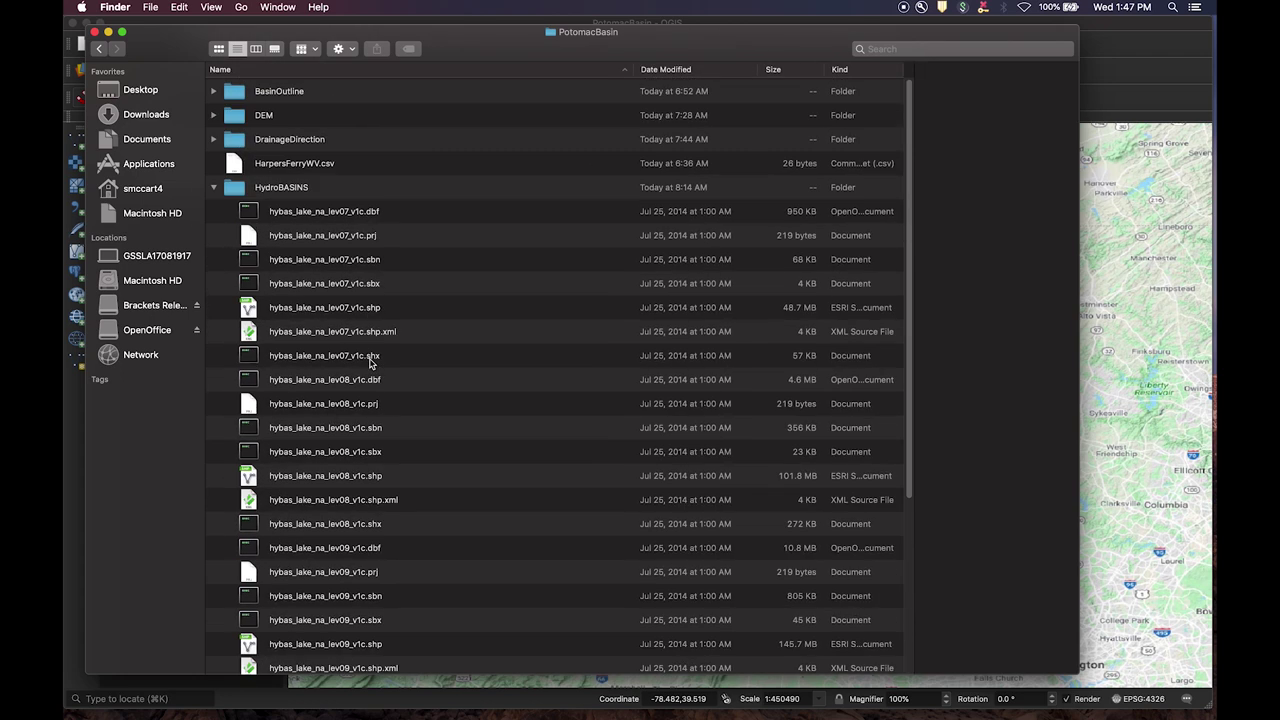
left_click(213, 188)
Step: Add na_bas_15s_beta.shp from the BasinOutline folder to the QGIS map as a layer and close the Finder window
left_click_drag(477, 44, 458, 148)
left_click(194, 196)
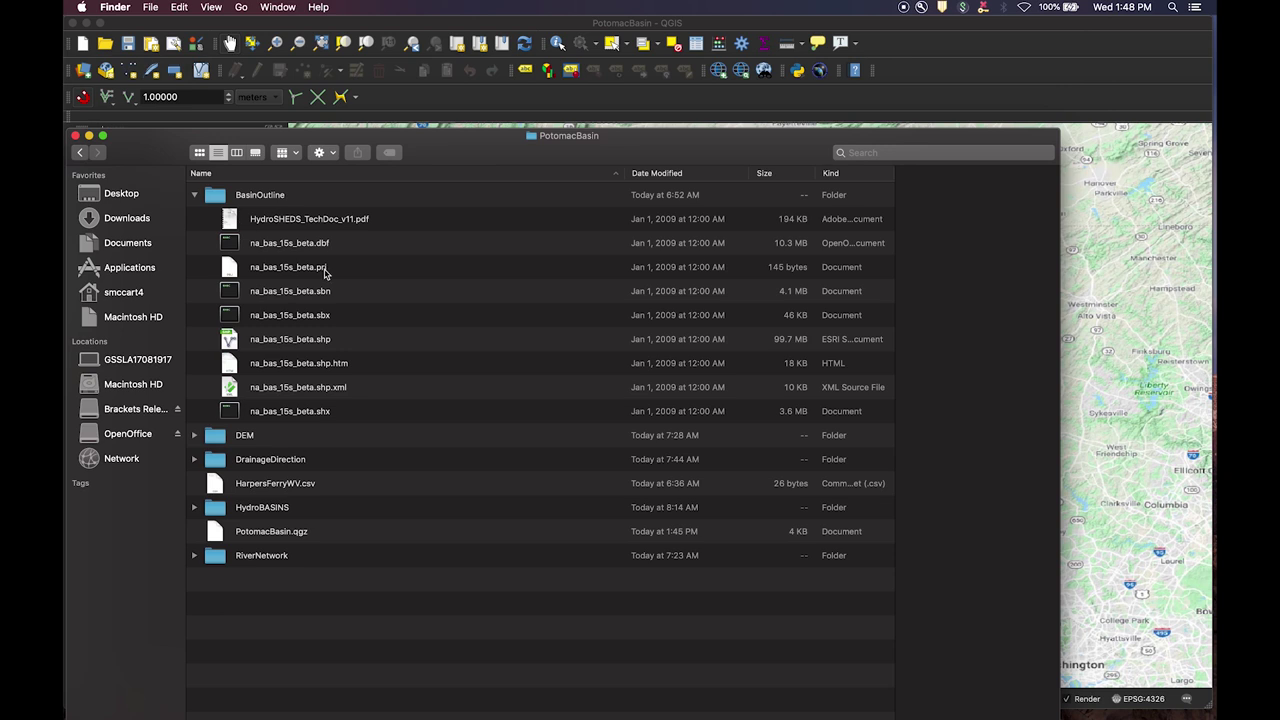
left_click_drag(468, 138, 464, 162)
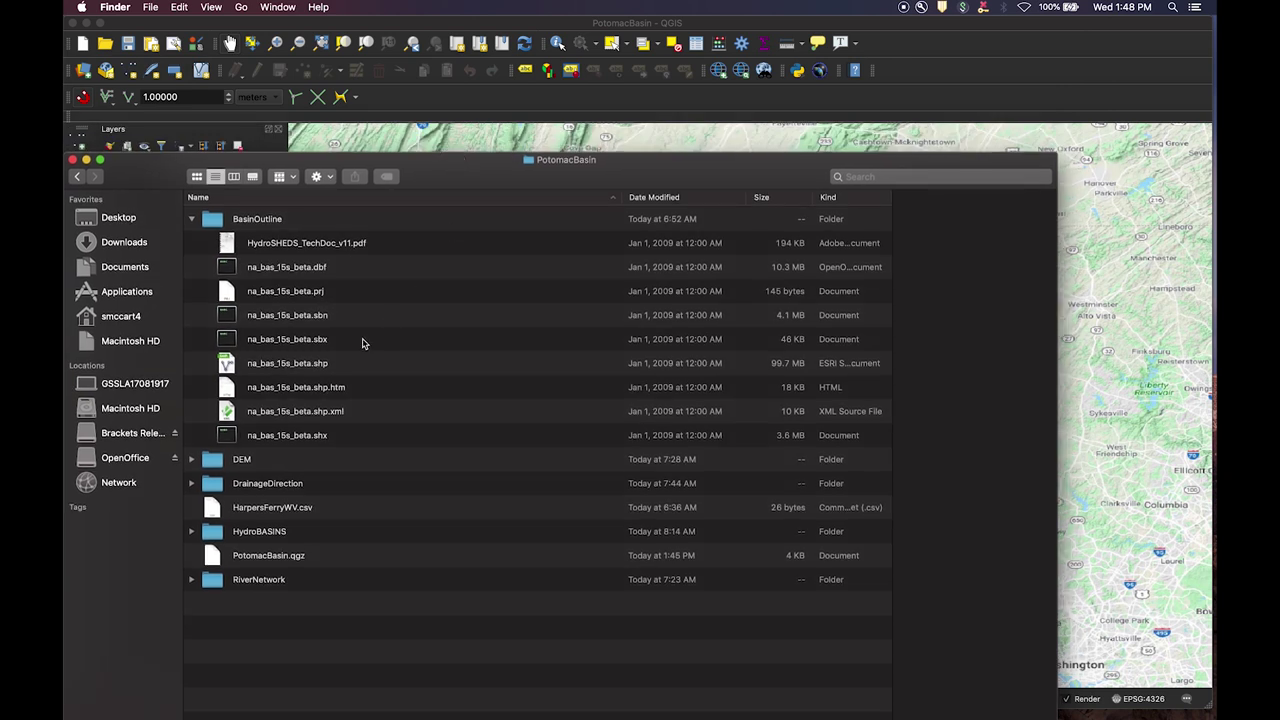
left_click(316, 363)
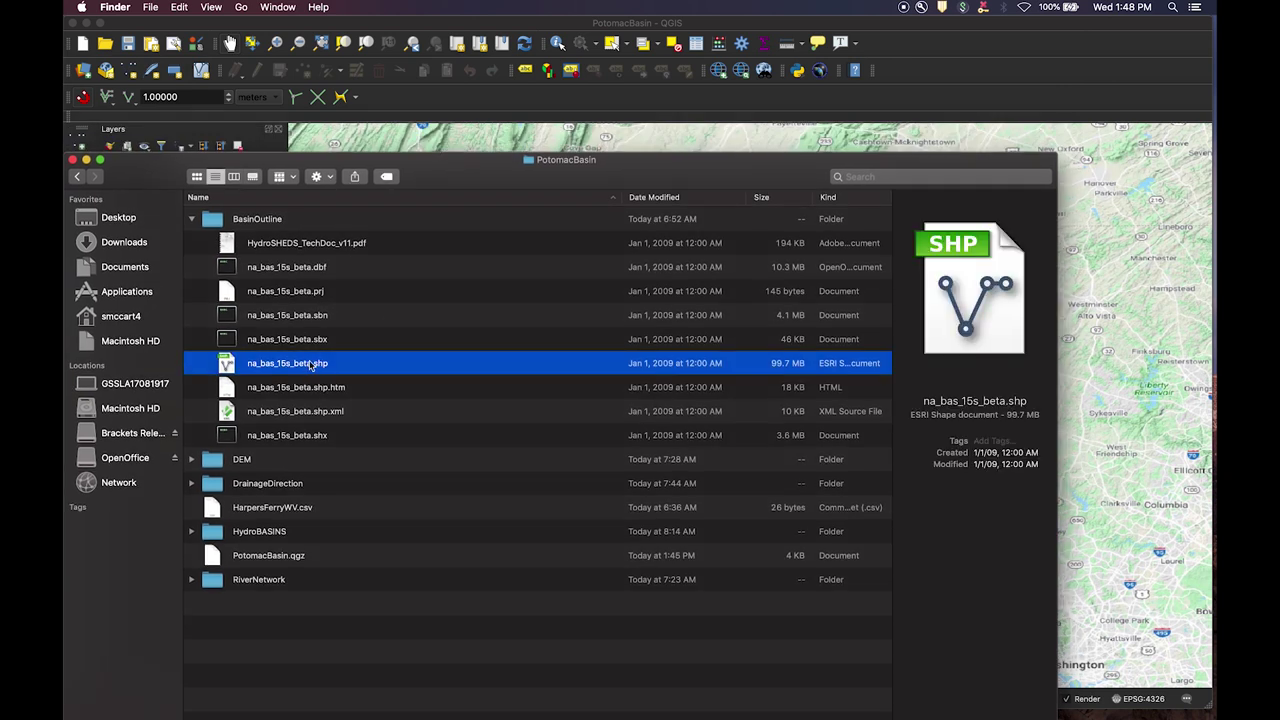
left_click_drag(297, 368, 1189, 378)
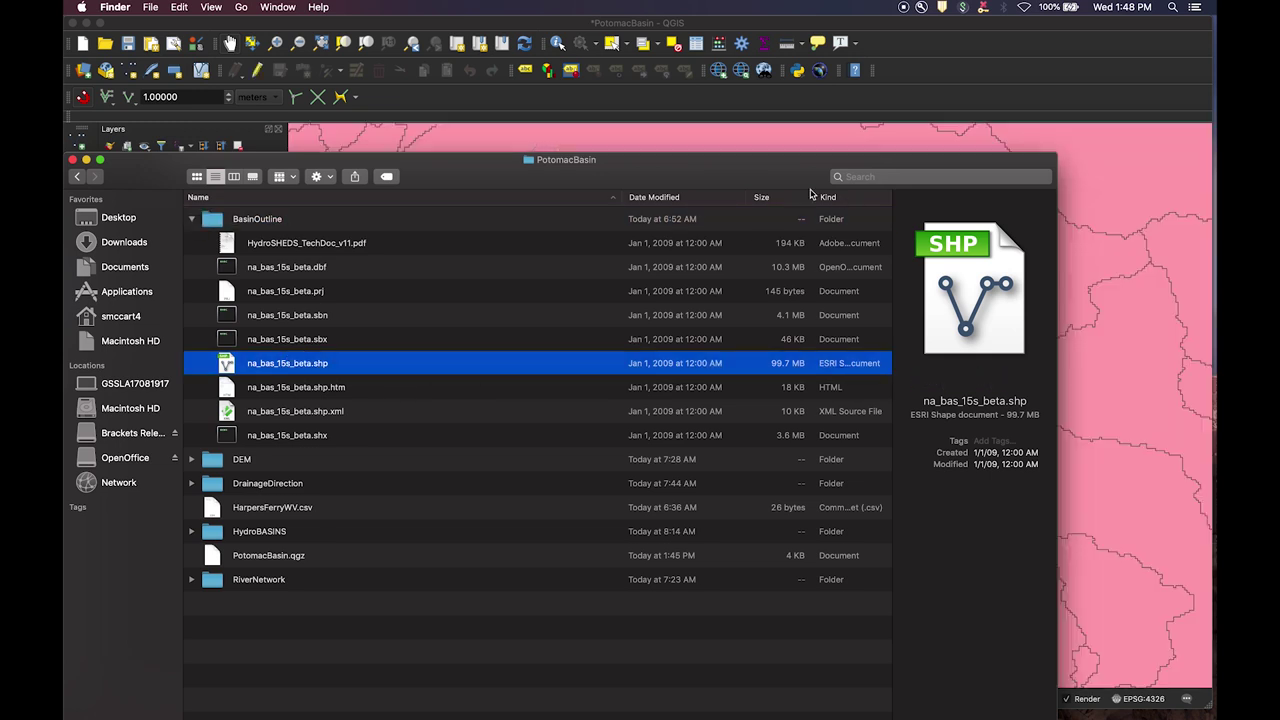
key("super+w")
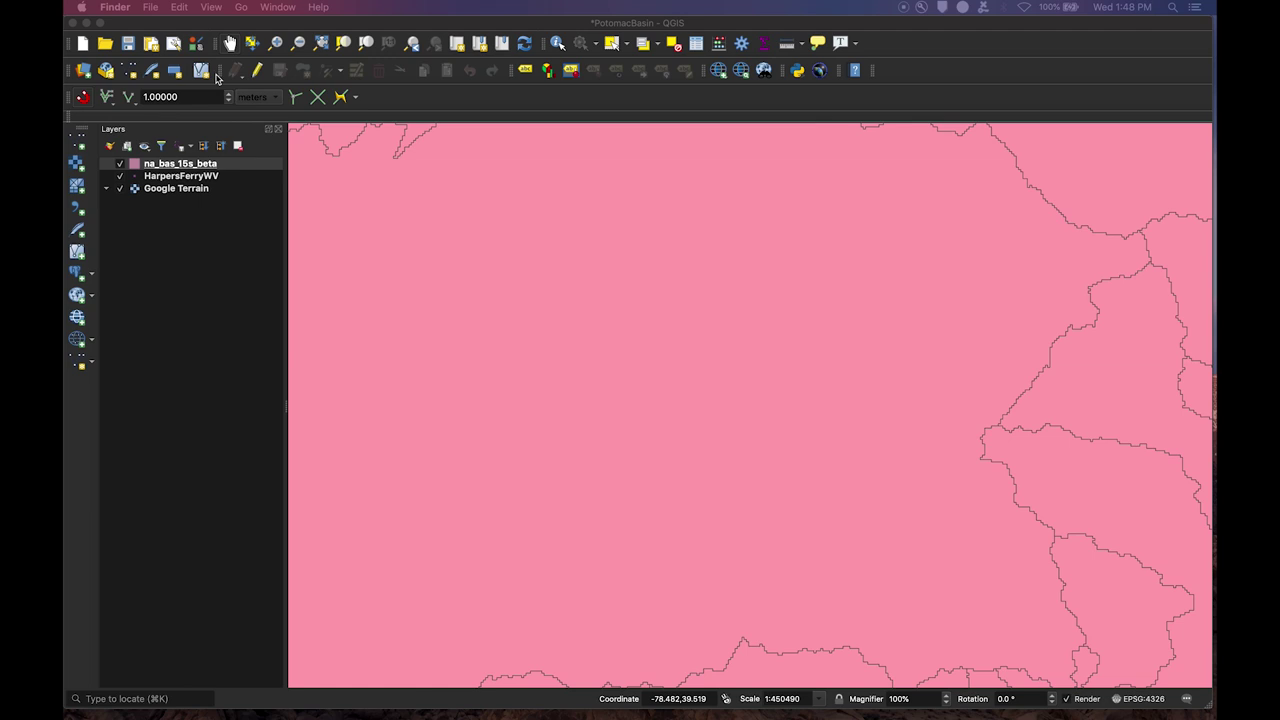
left_click(79, 146)
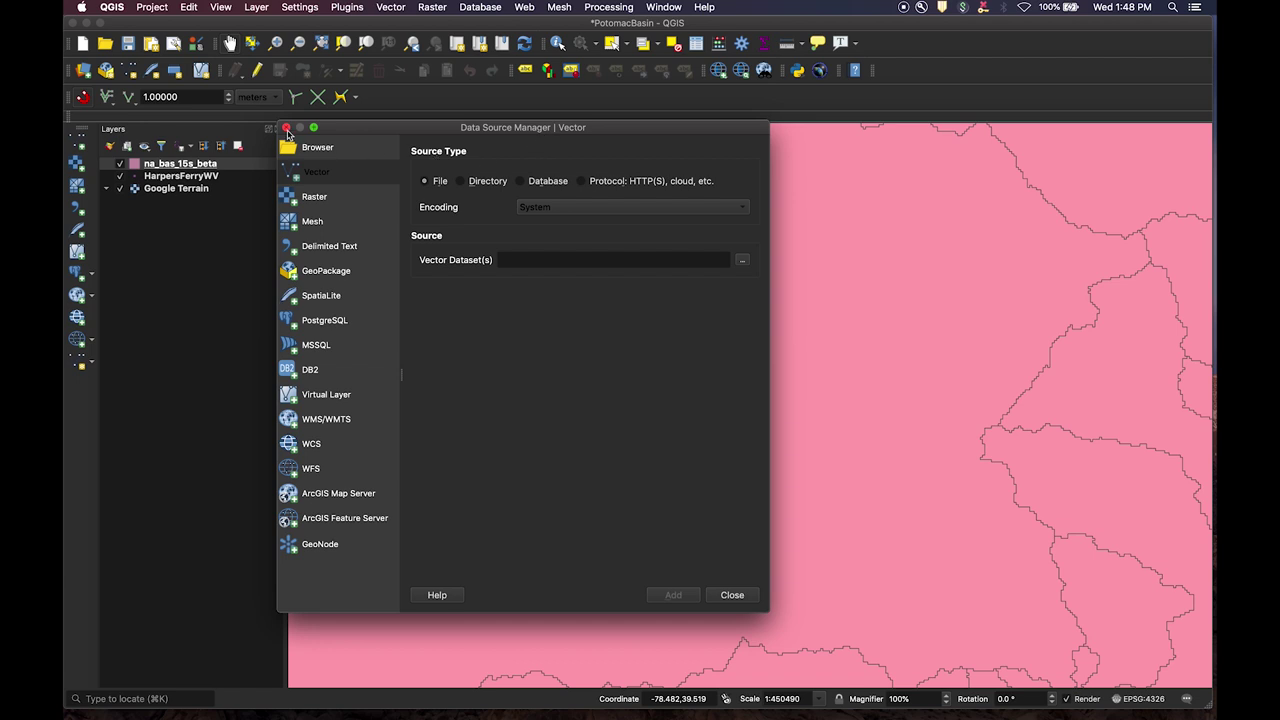
left_click(287, 128)
Step: Move the HarpersFerryWV layer above na_bas_15s_beta in the layer order
right_click(205, 163)
left_click(263, 177)
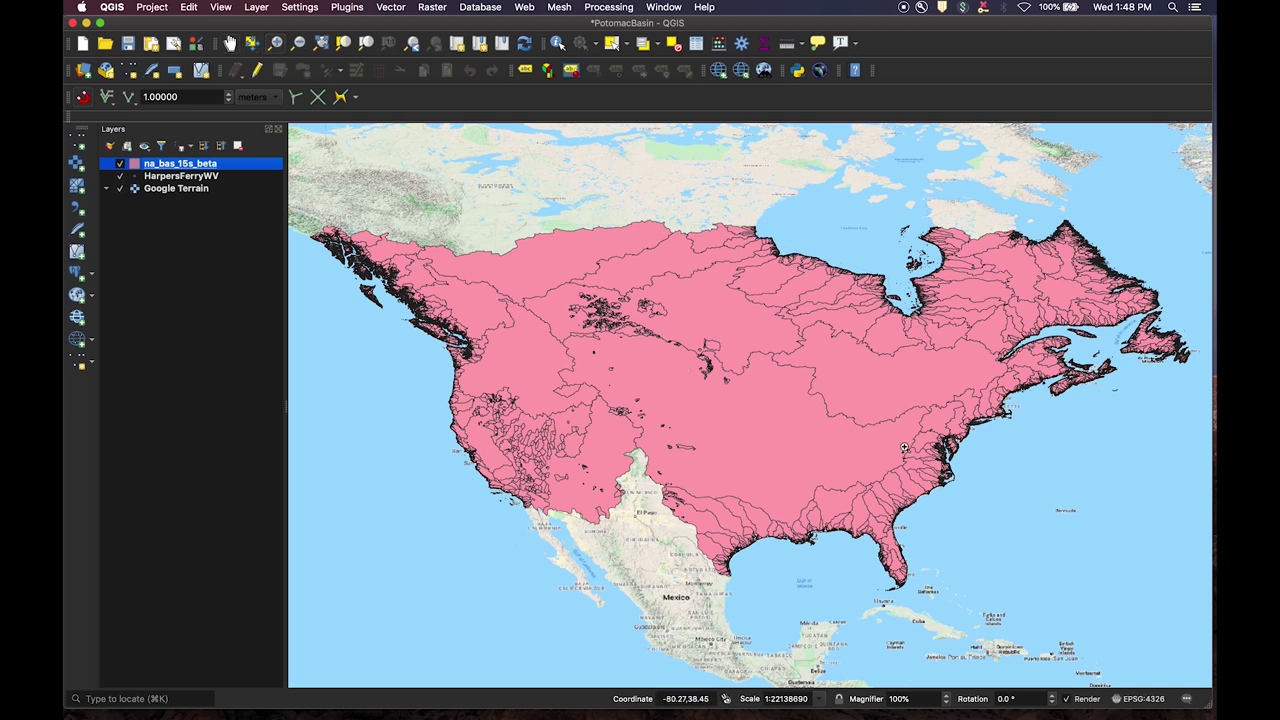
left_click_drag(894, 412, 975, 484)
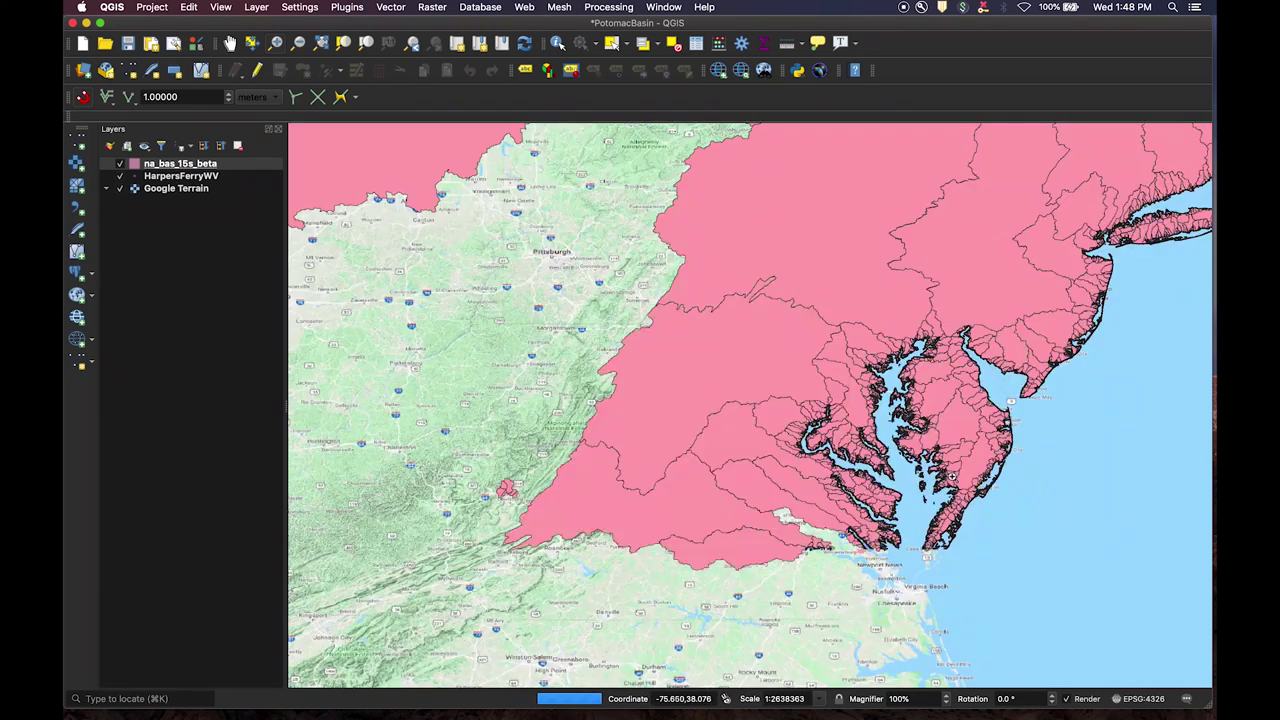
left_click_drag(160, 176, 163, 160)
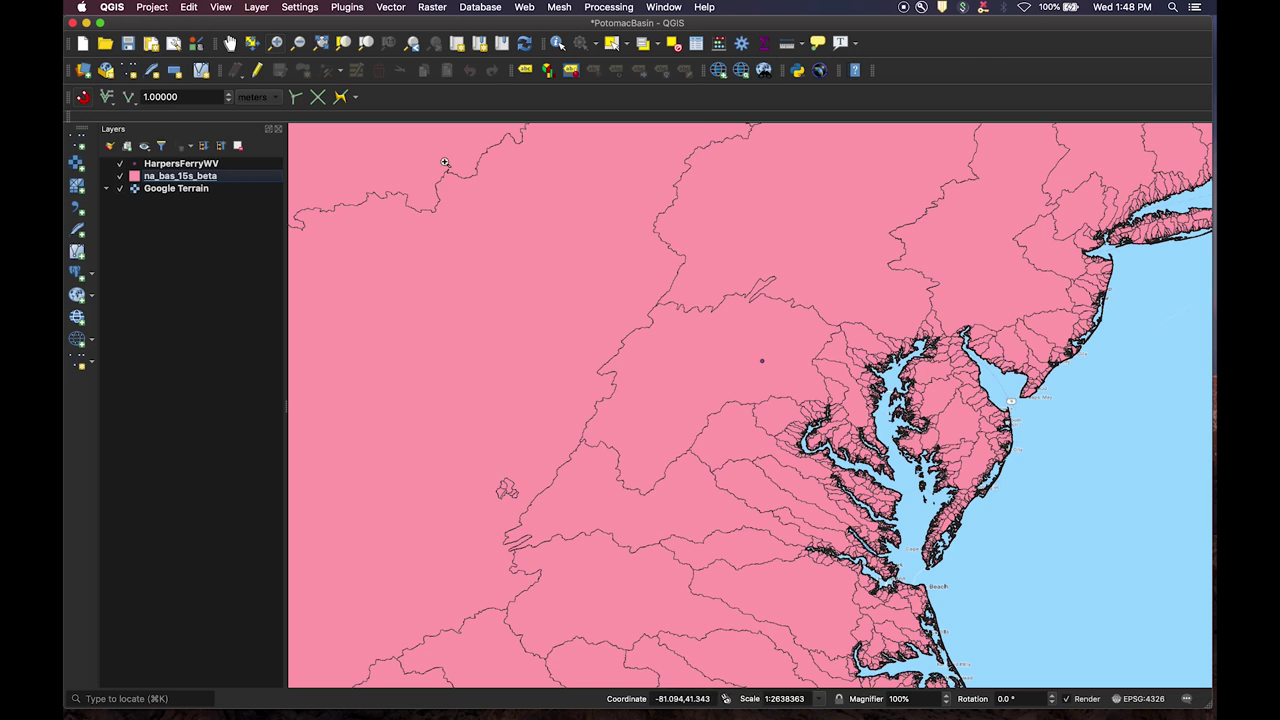
Step: Run Select by Location on na_bas_15s_beta to create a new selection of basins that intersect the HarpersFerryWV point
left_click(391, 8)
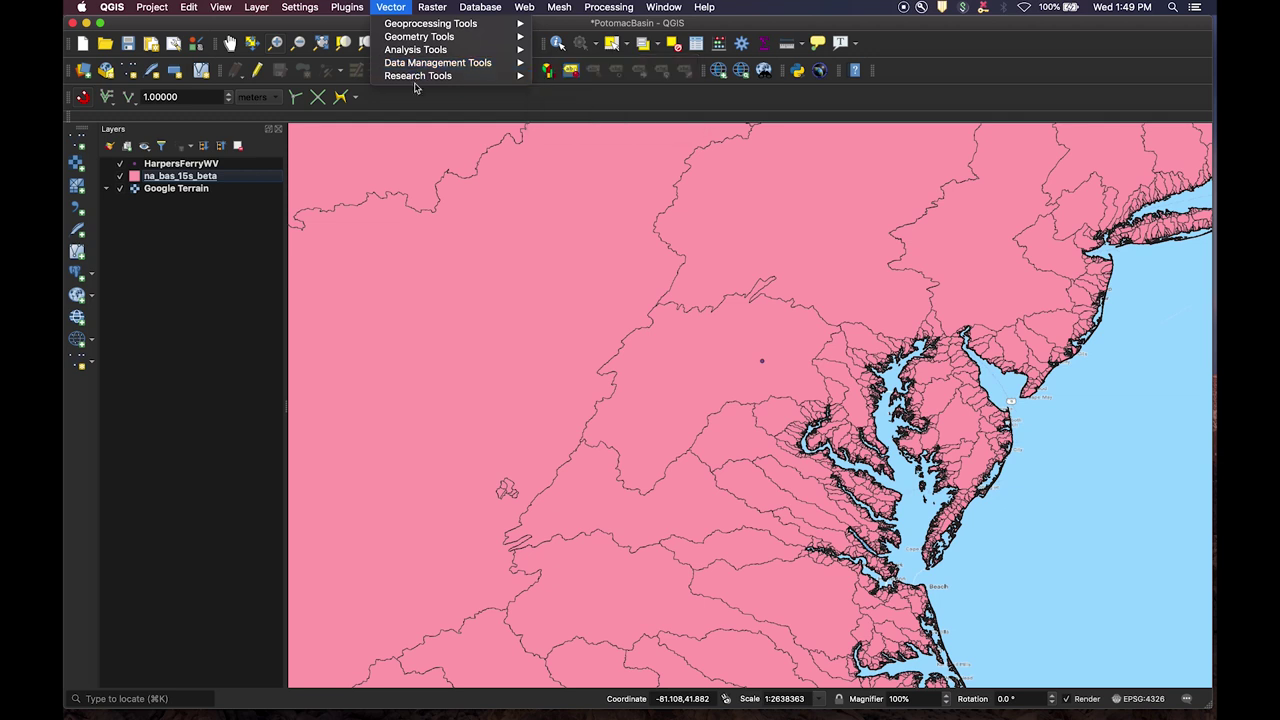
mouse_move(417, 80)
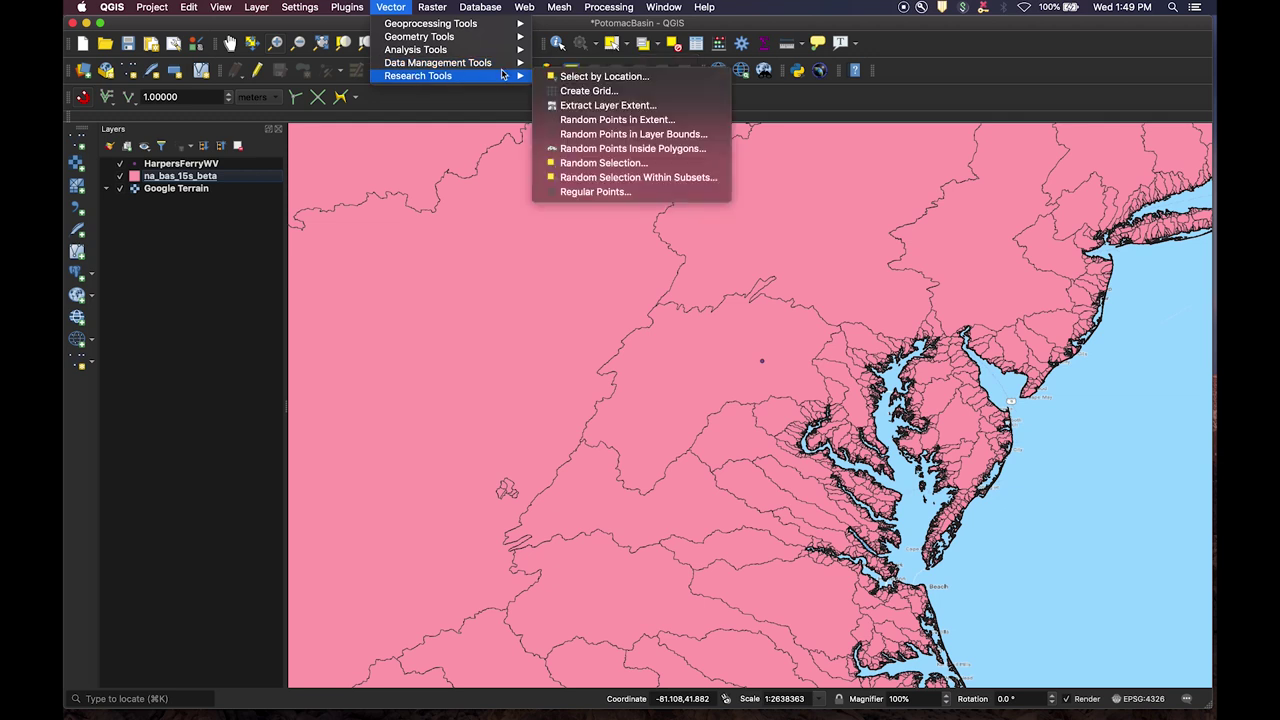
left_click(568, 80)
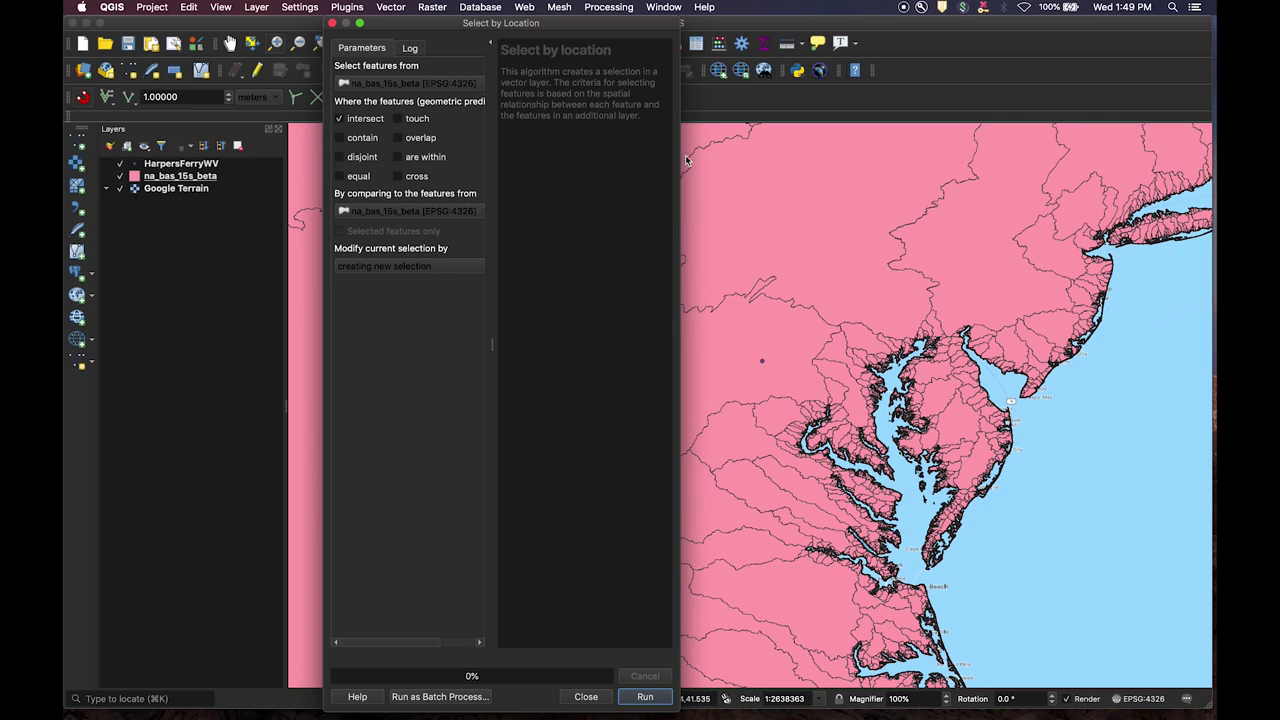
left_click_drag(679, 159, 890, 160)
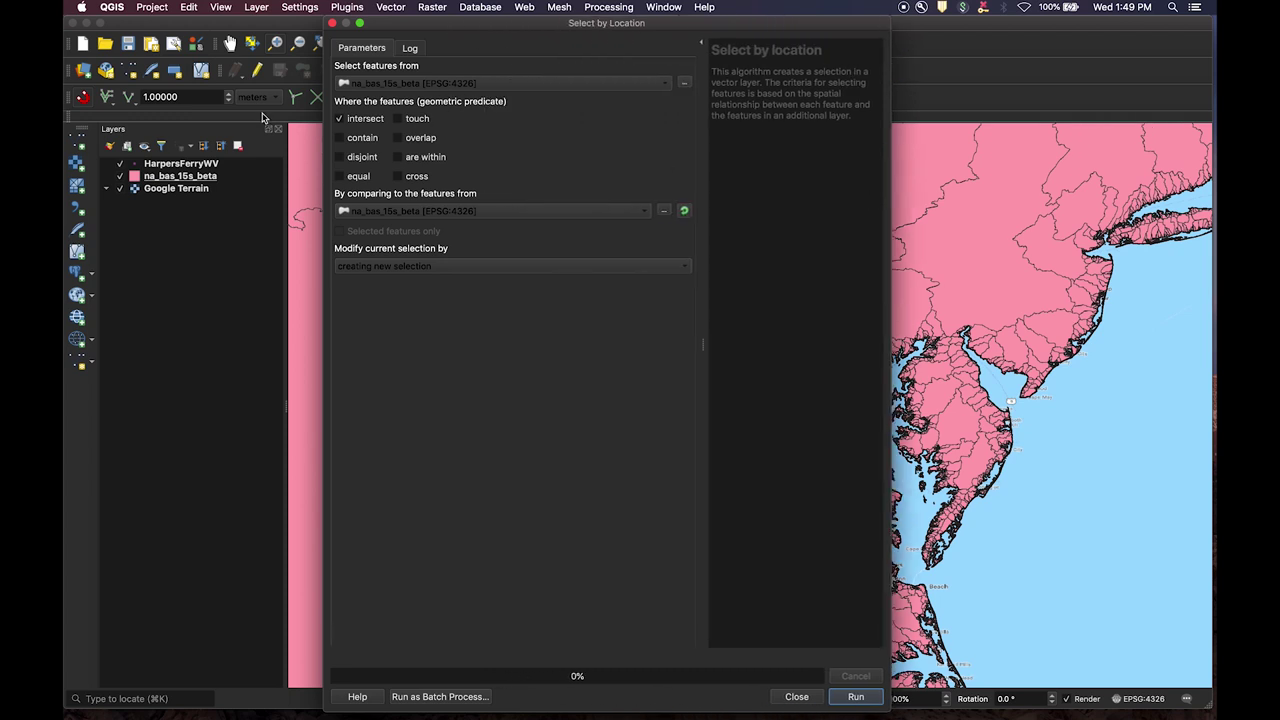
left_click(391, 88)
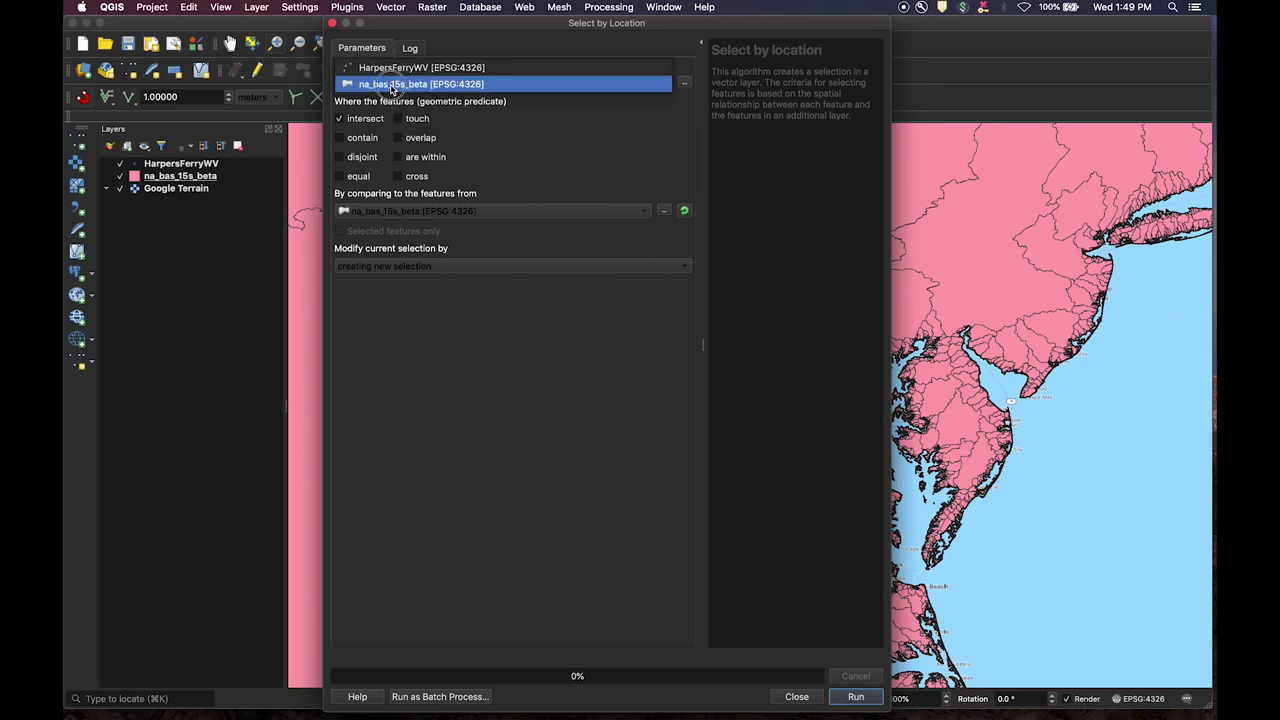
left_click(391, 87)
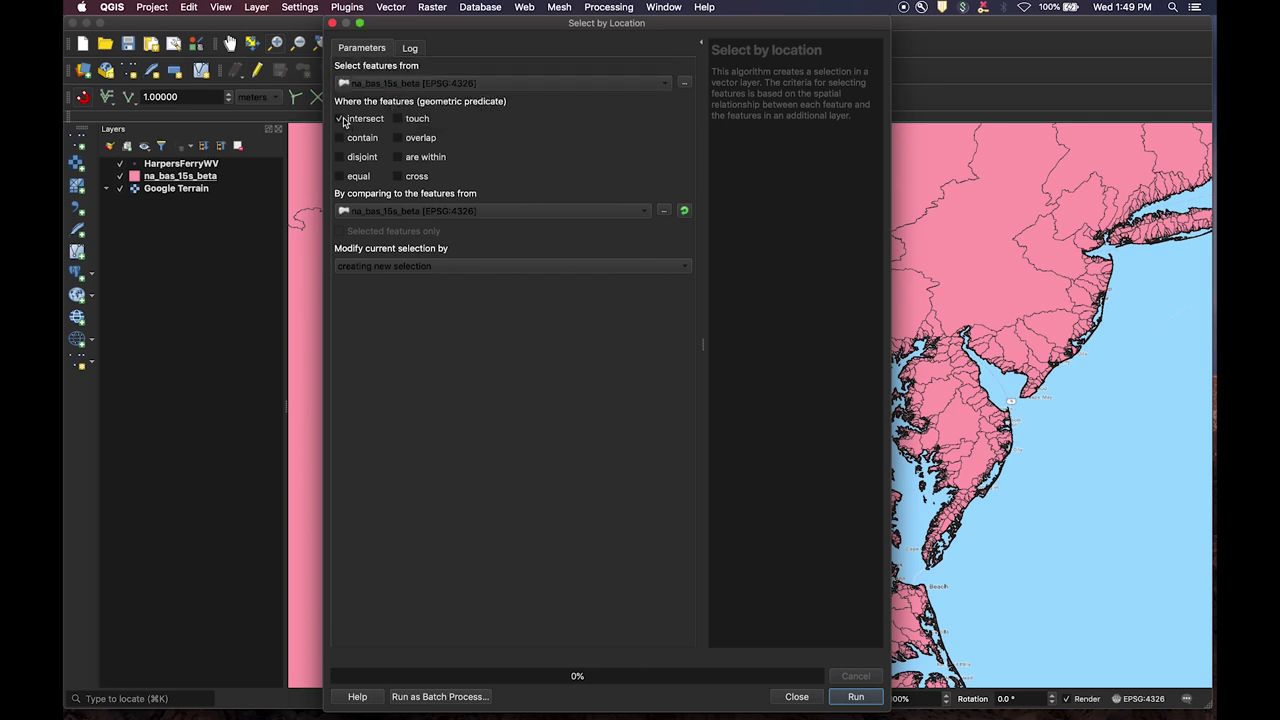
left_click(394, 212)
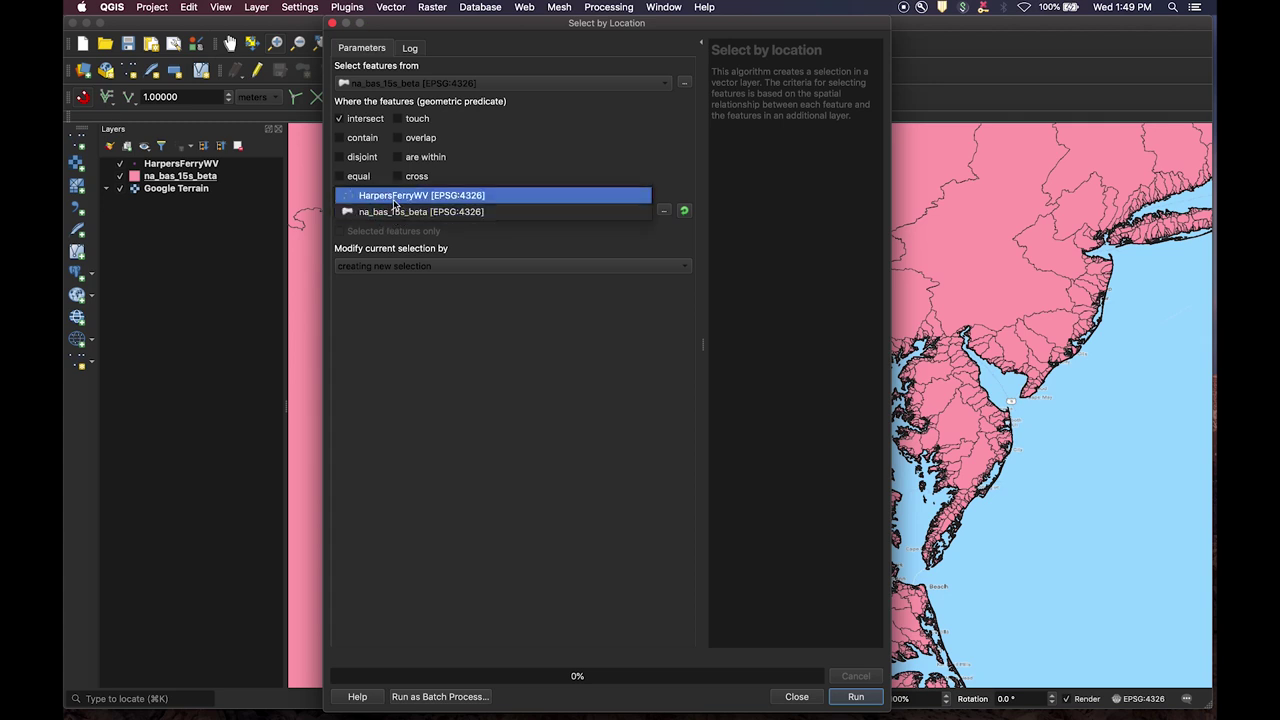
left_click(395, 197)
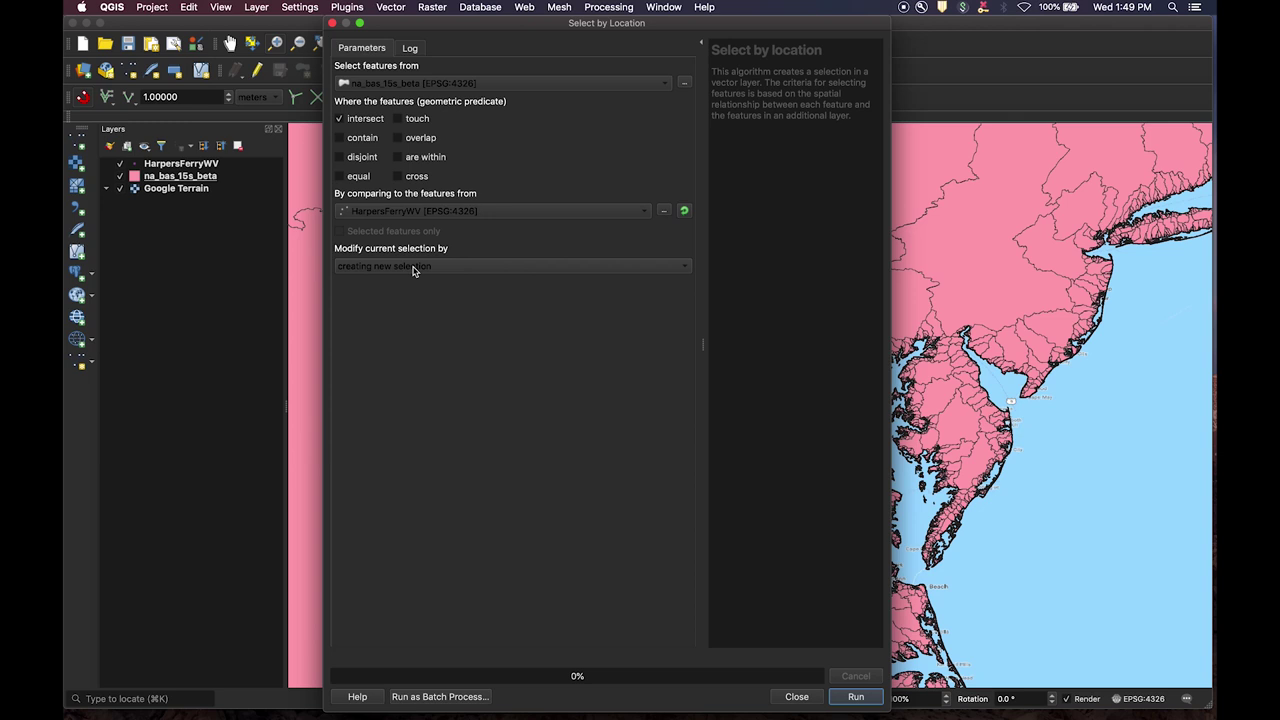
left_click(855, 697)
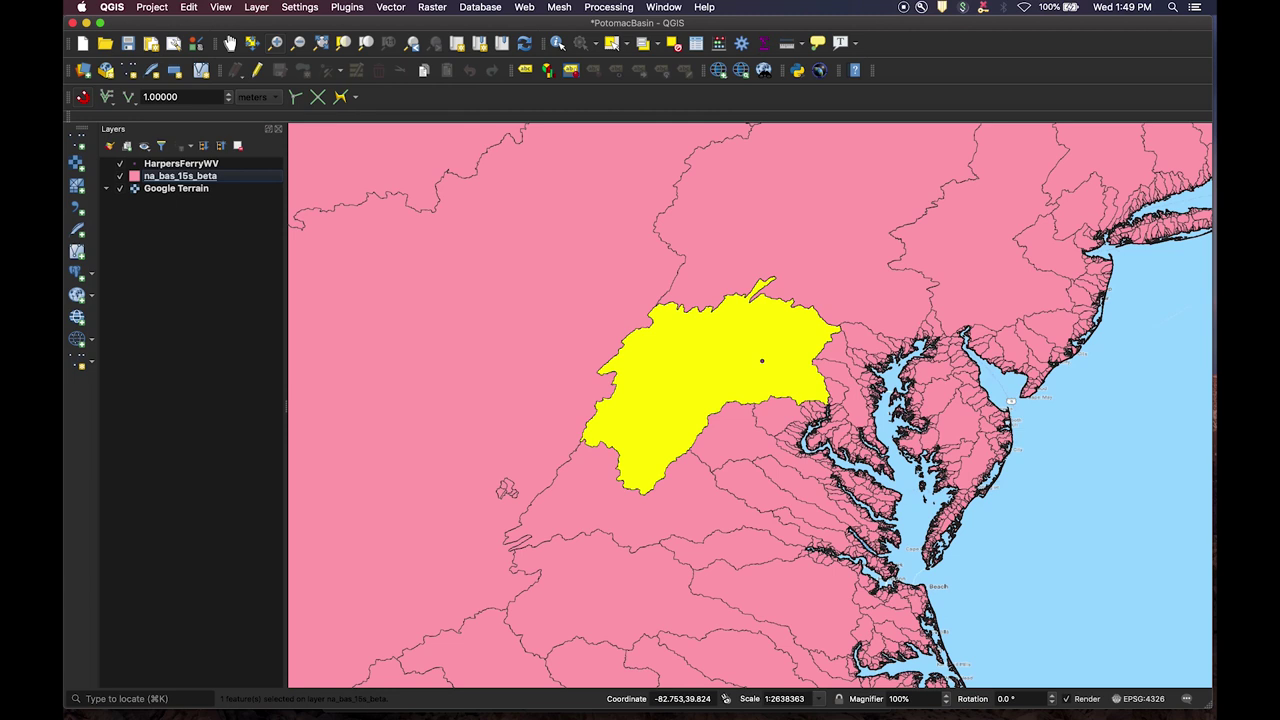
Step: Start exporting only the selected na_bas_15s_beta feature as an ESRI Shapefile with the file name PotomasBasin
right_click(161, 178)
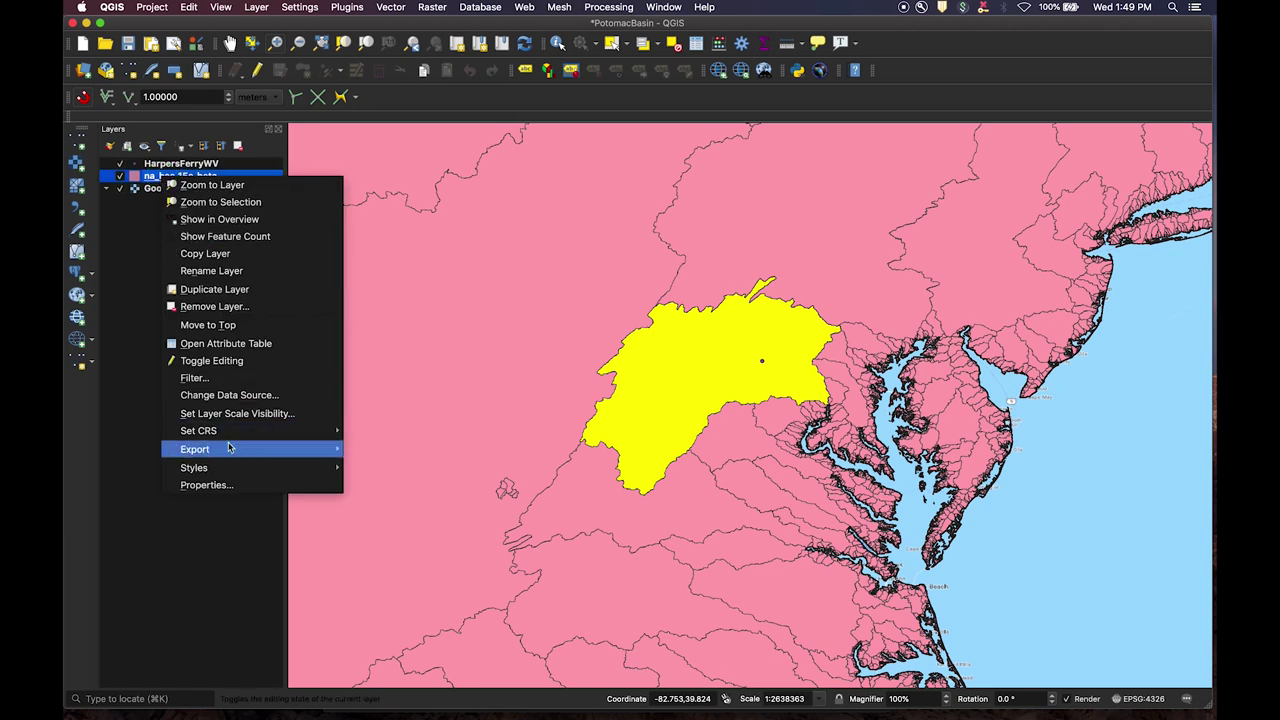
mouse_move(242, 450)
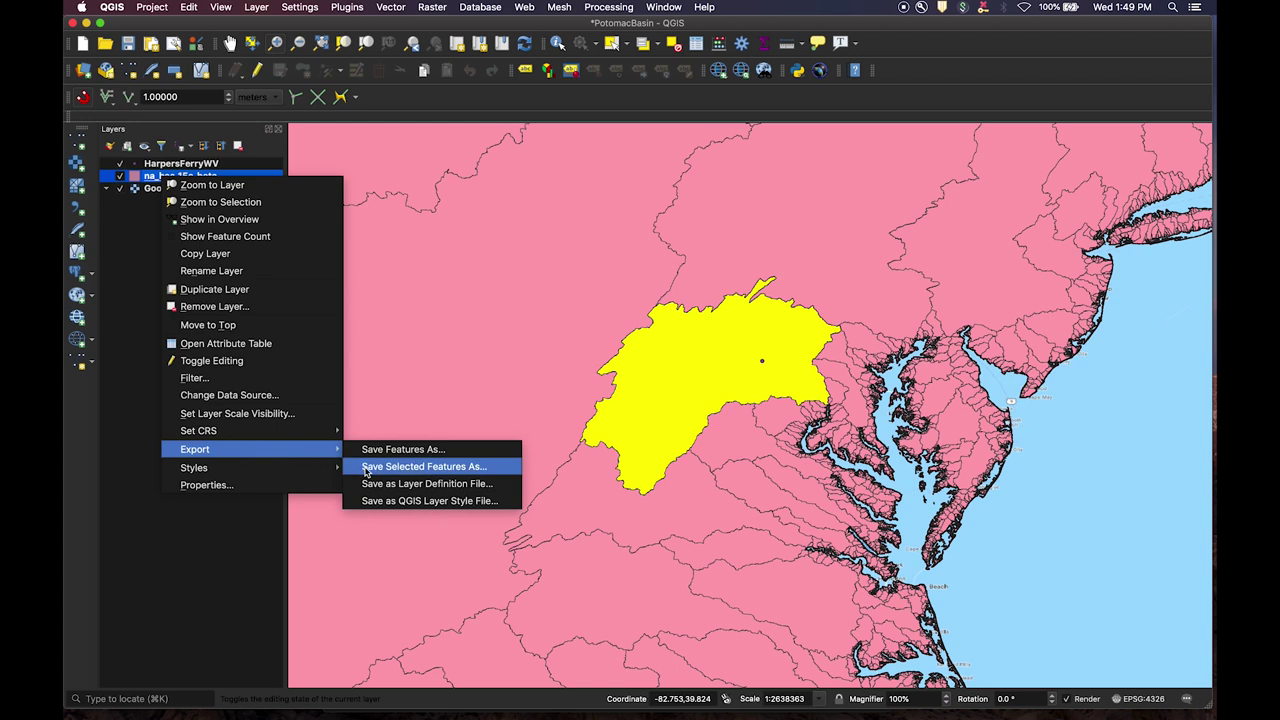
left_click(367, 468)
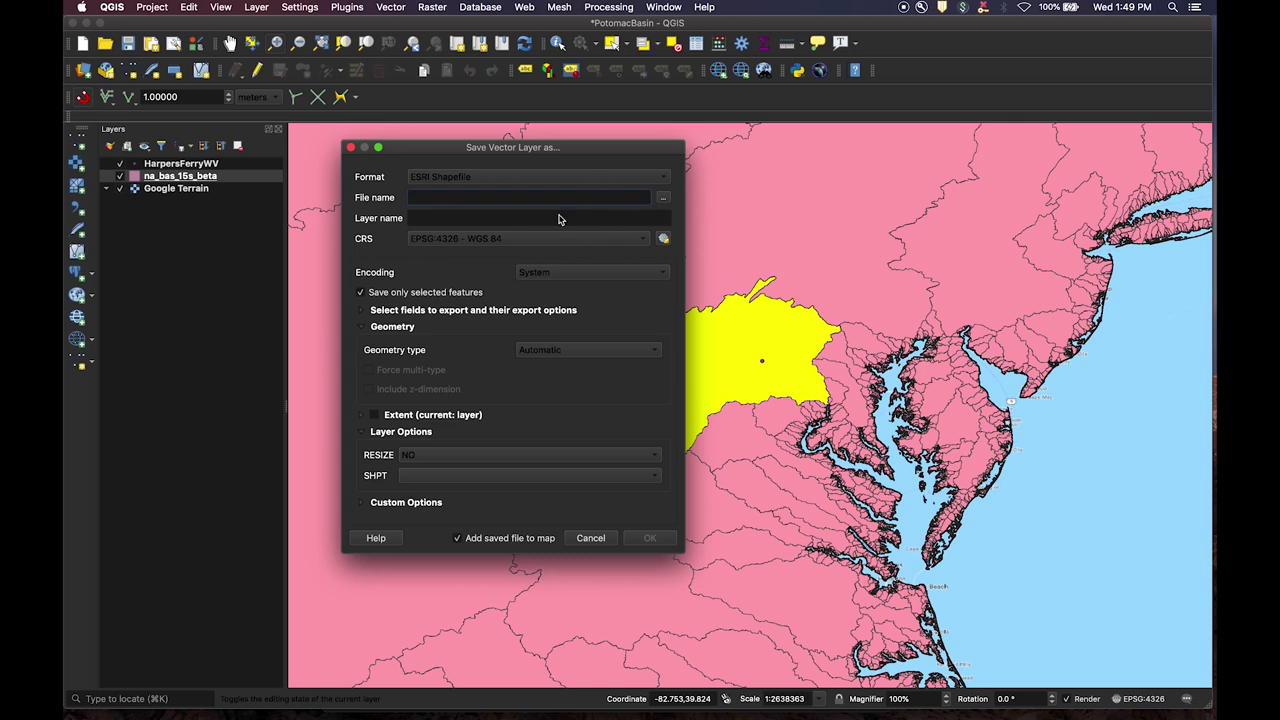
type("PotomacBasin")
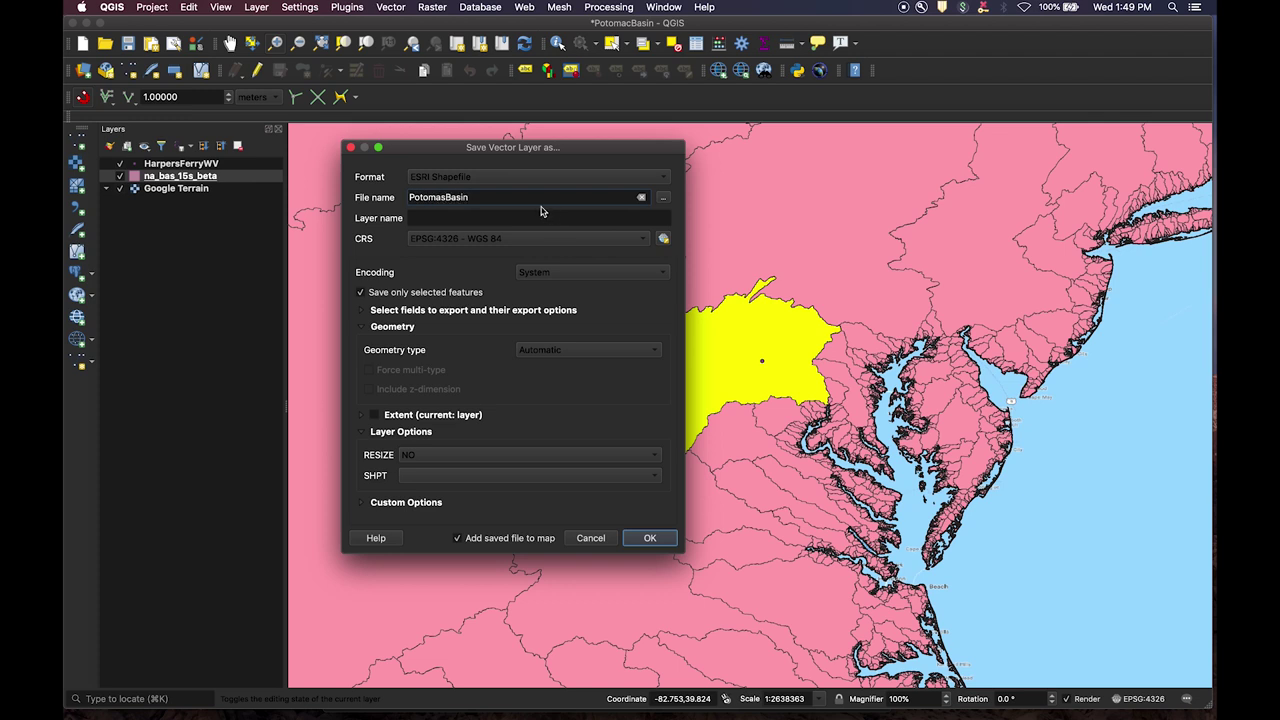
Step: Set the save location to the PotomacBasin folder on the Desktop and export the shapefile, adding it to the map
left_click(665, 198)
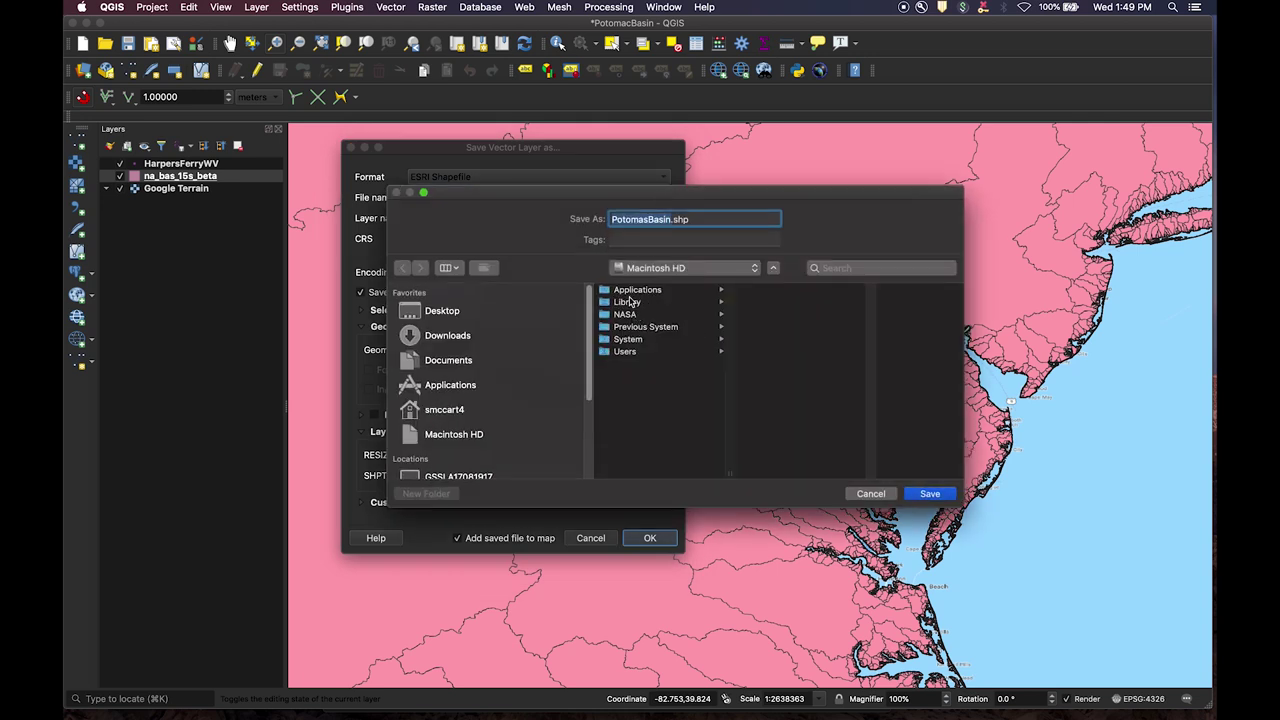
left_click(627, 353)
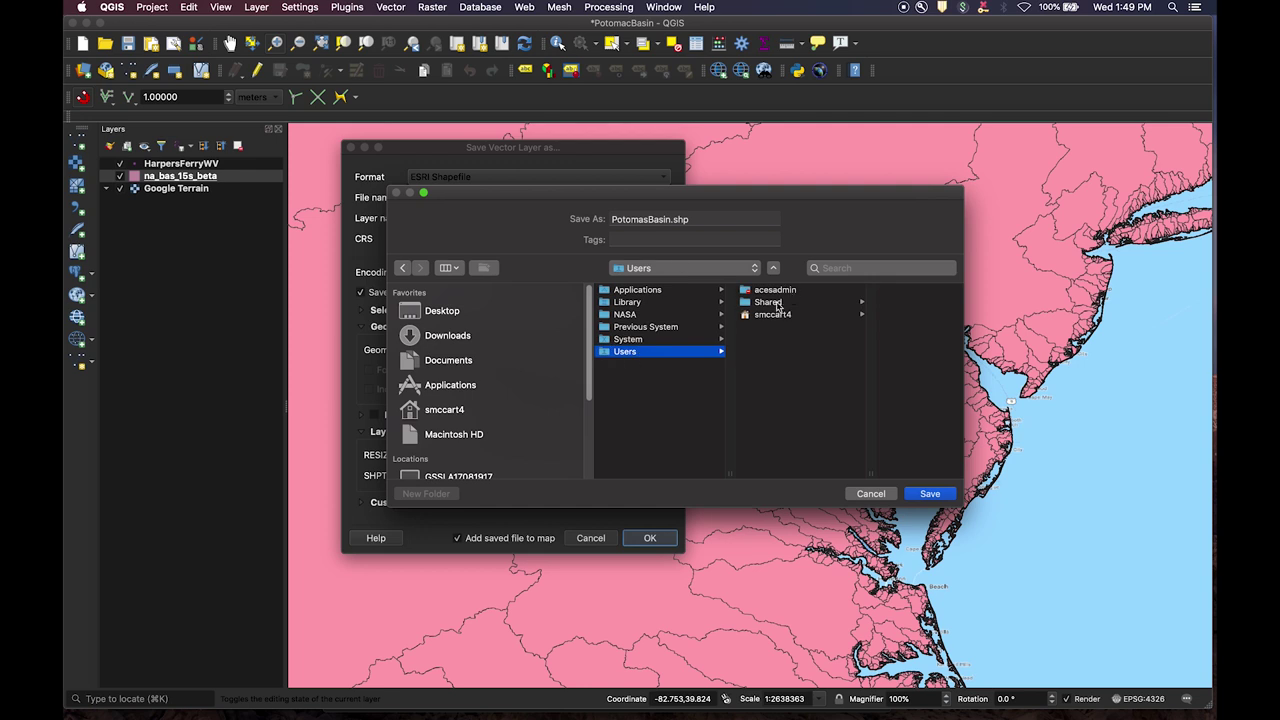
left_click(772, 315)
scroll(862, 340, "down", 1)
left_click(858, 345)
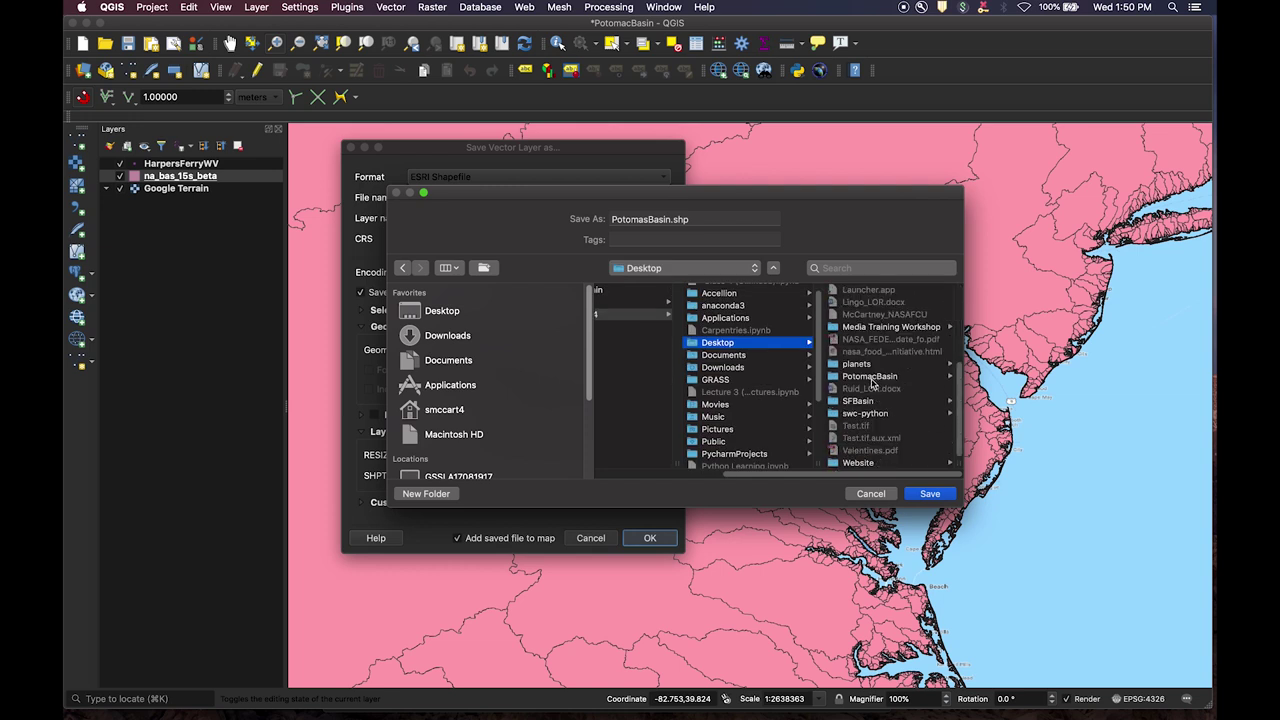
left_click(871, 382)
left_click(930, 494)
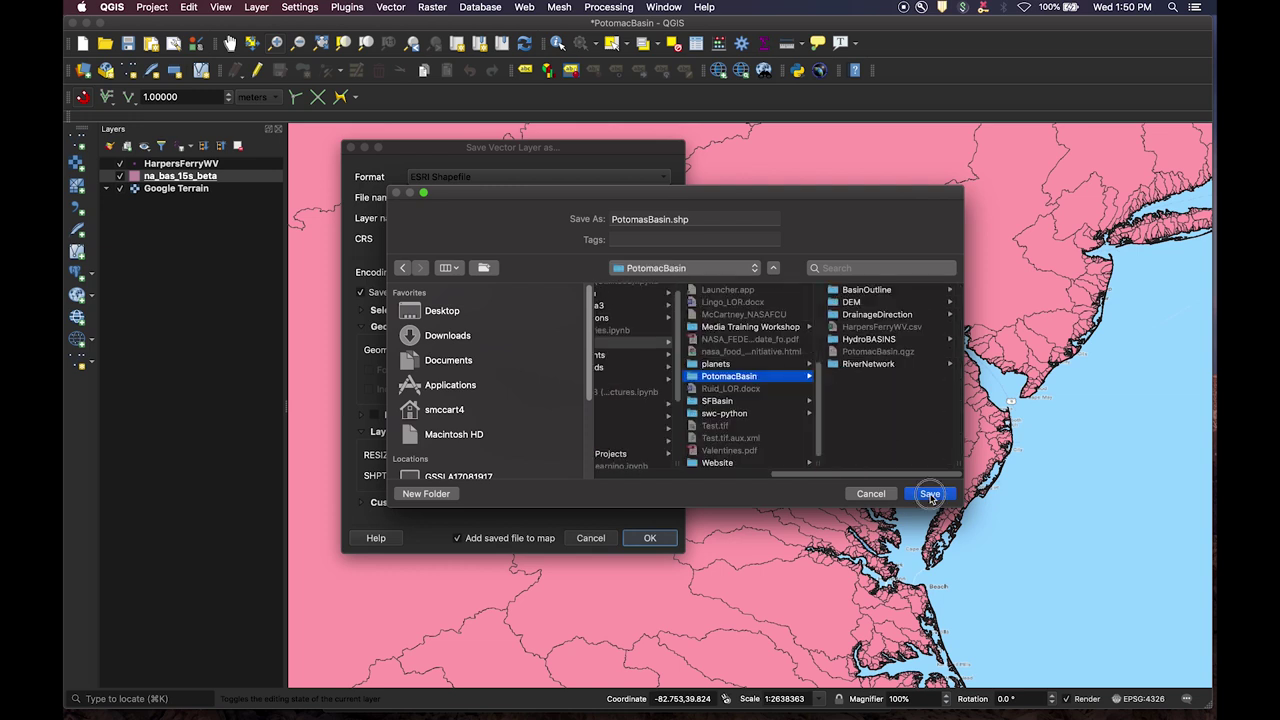
left_click_drag(430, 197, 641, 199)
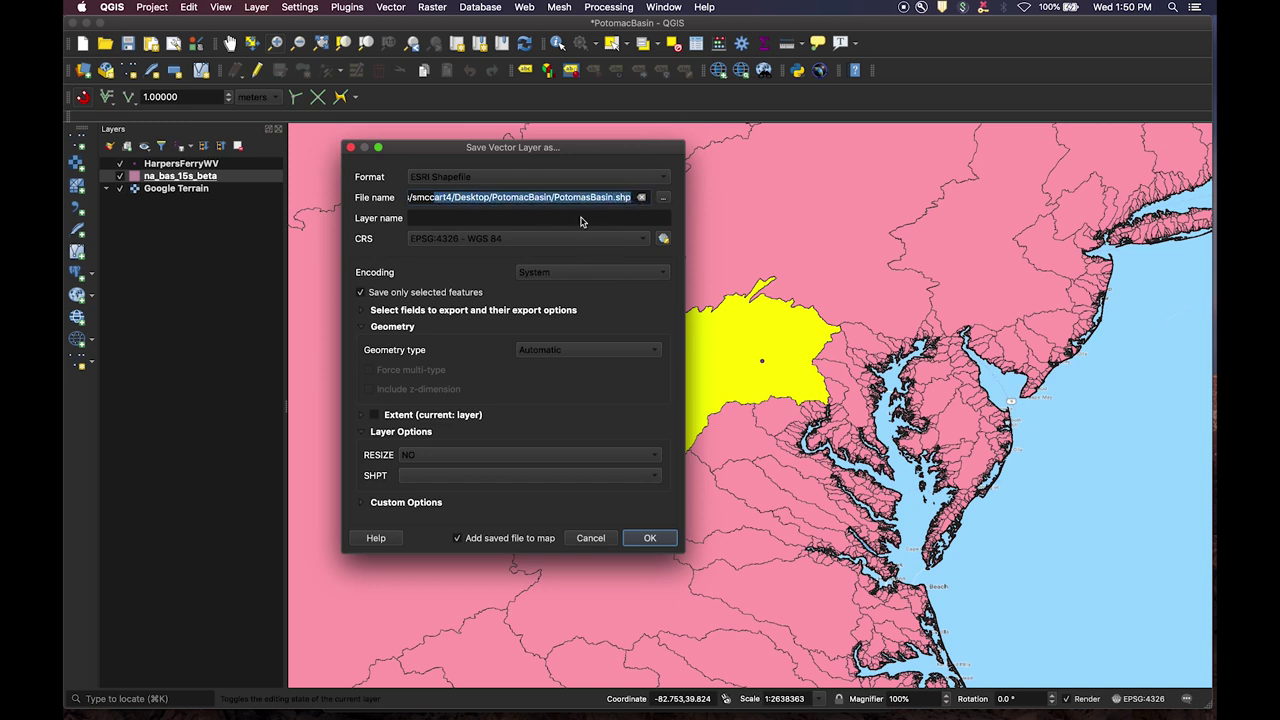
left_click(543, 218)
left_click(649, 539)
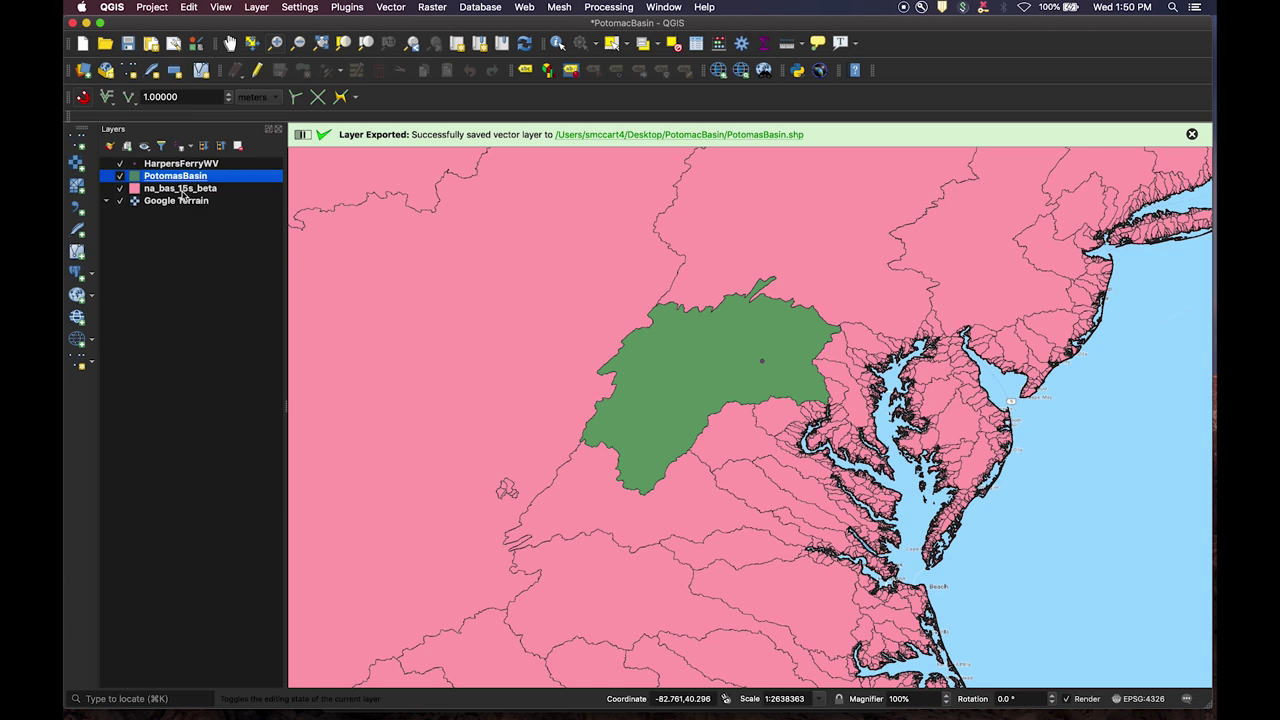
Step: Hide the na_bas_15s_beta layer and remove it from the project
left_click(121, 188)
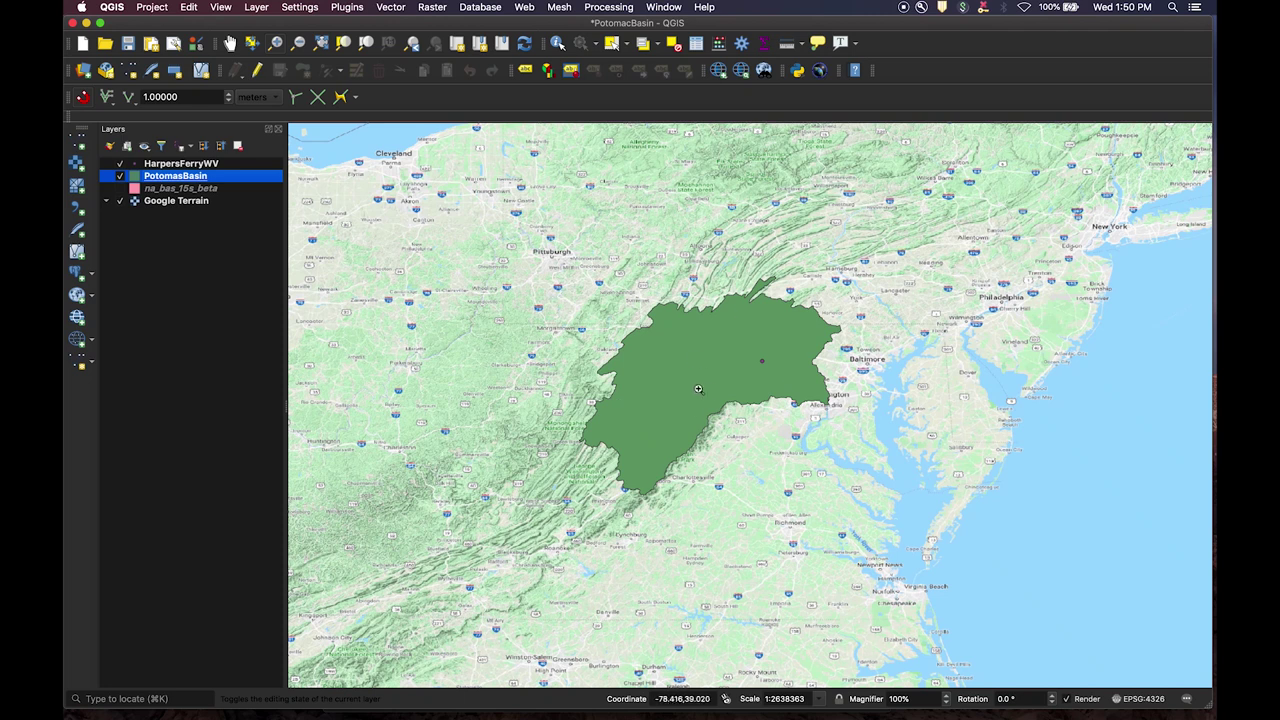
right_click(160, 189)
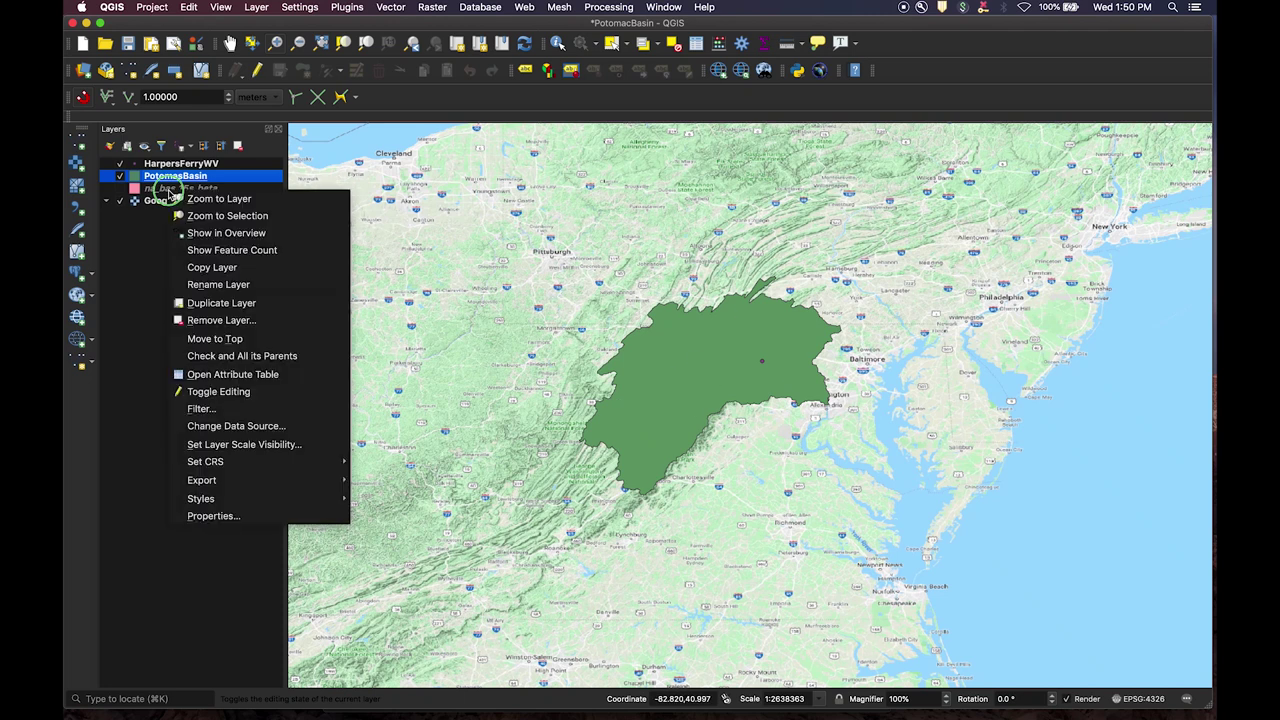
left_click(240, 322)
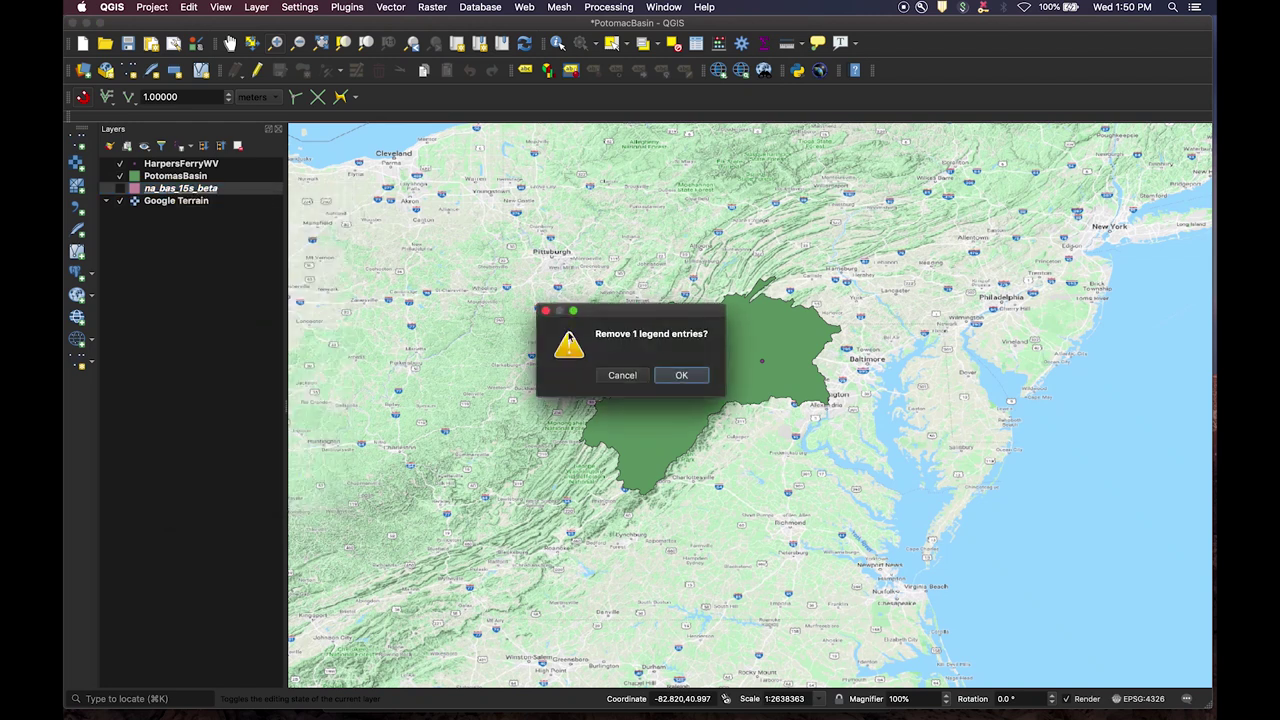
left_click(682, 377)
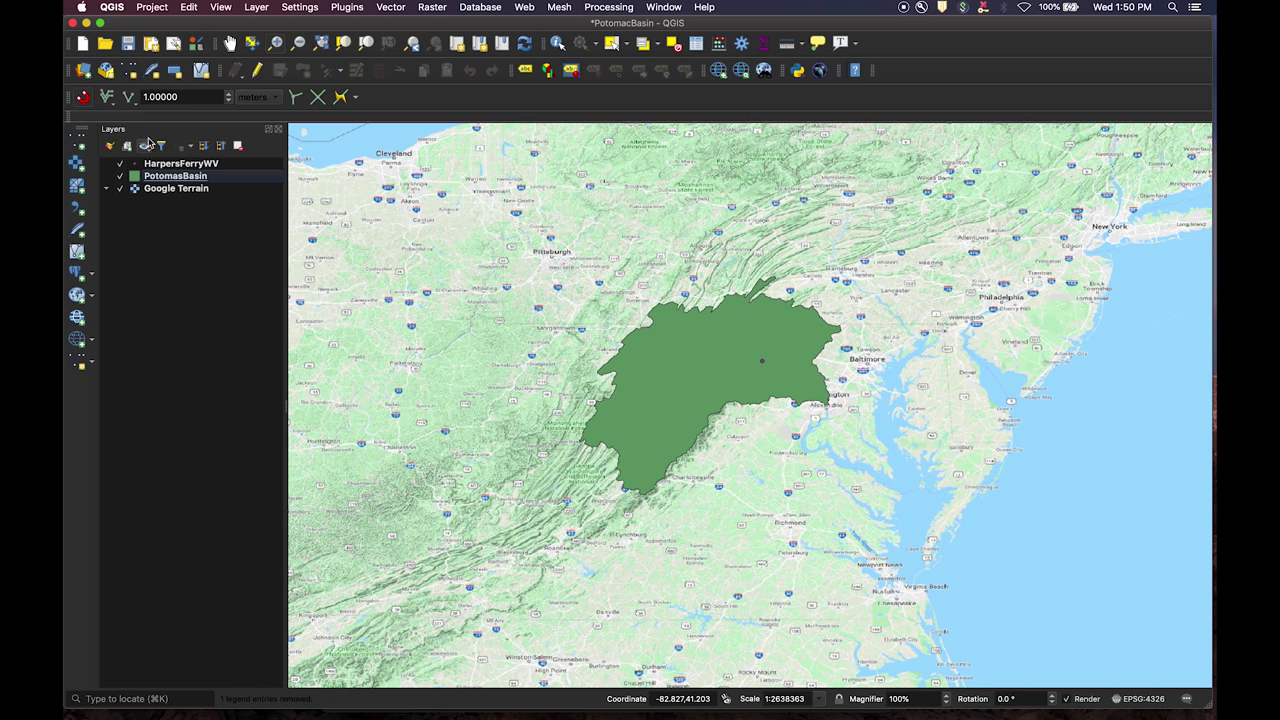
Step: Start adding a vector layer and select hybas_lake_na_lev10_v1c.shp in the HydroBASINS folder inside PotomacBasin
left_click(79, 146)
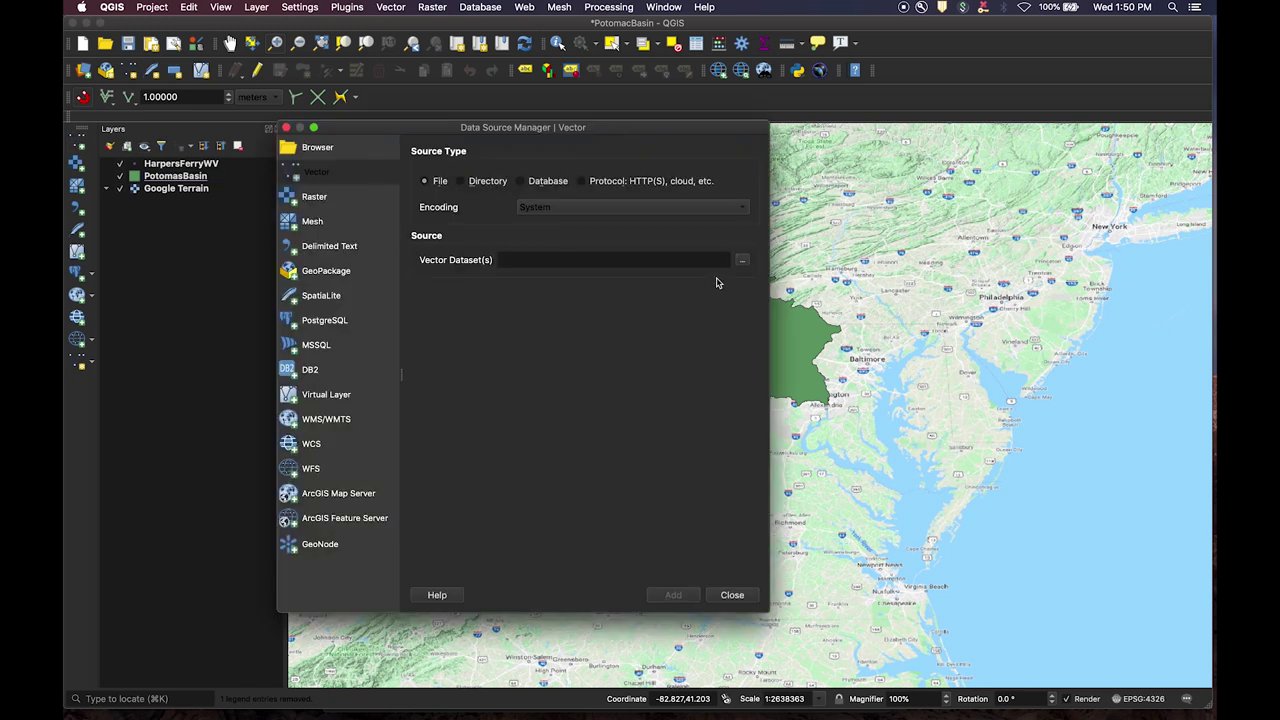
left_click(741, 262)
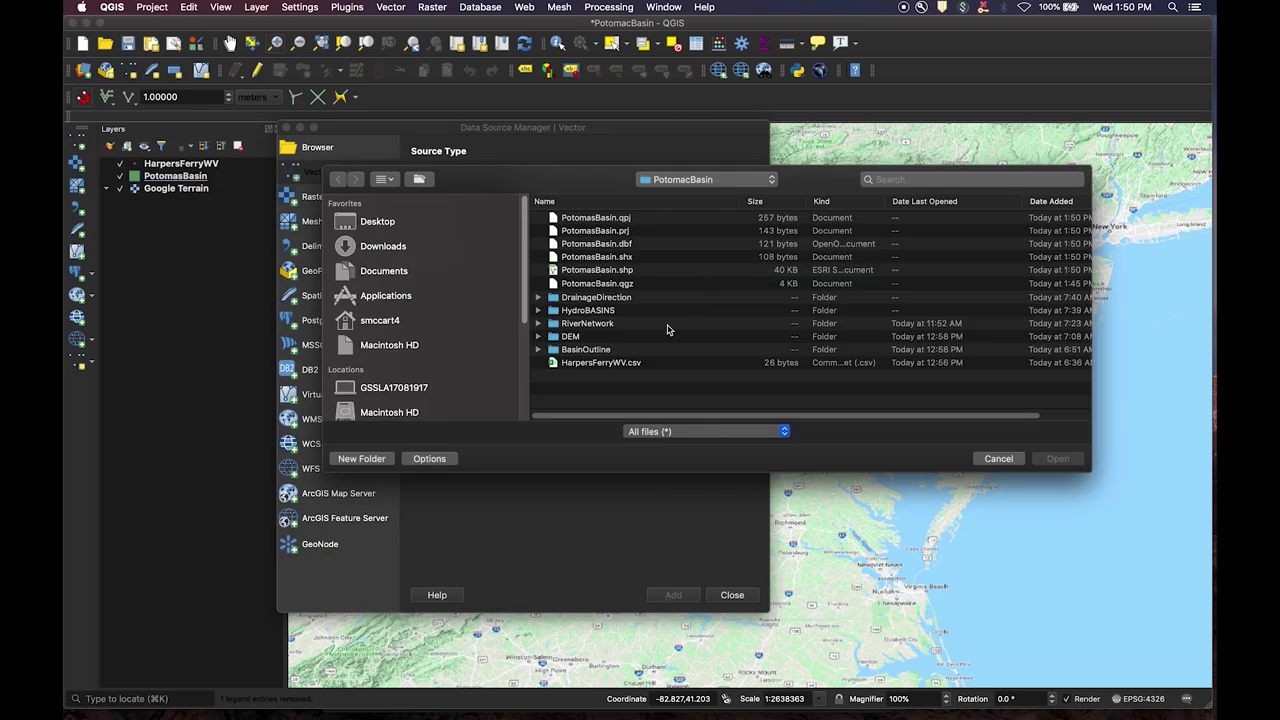
left_click(538, 314)
left_click_drag(599, 178, 505, 176)
scroll(575, 330, "down", 4)
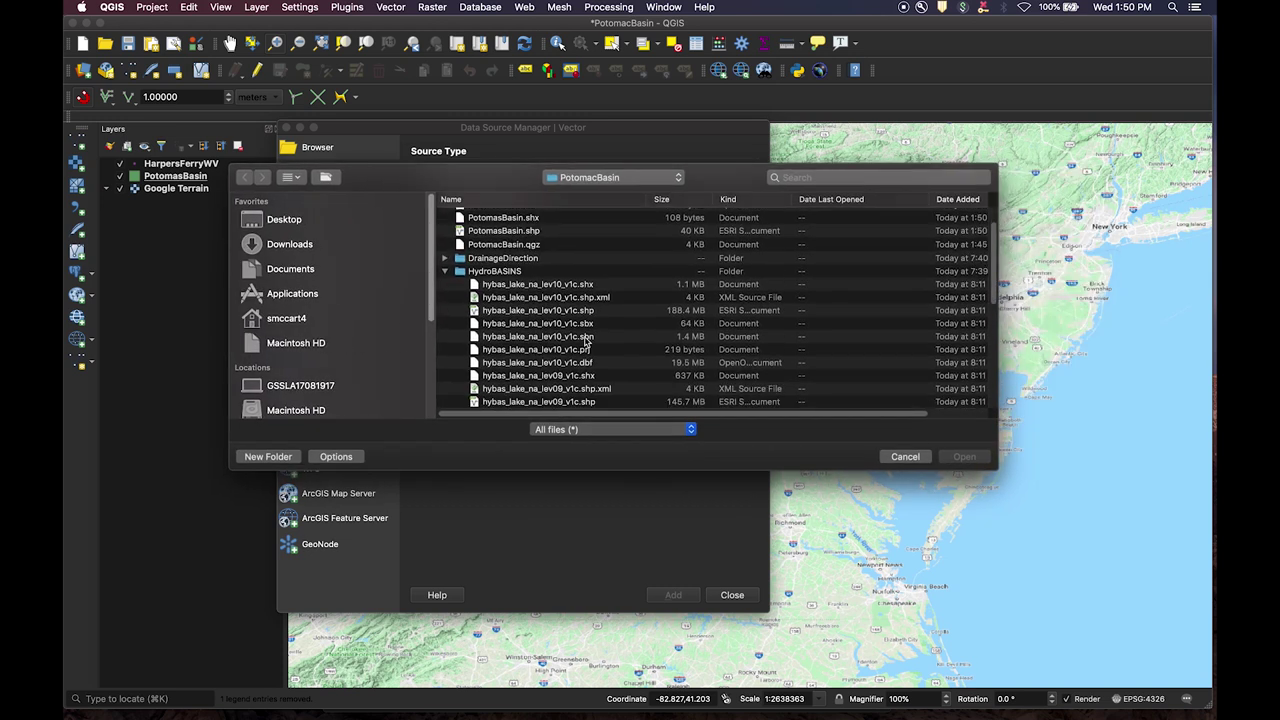
left_click(556, 291)
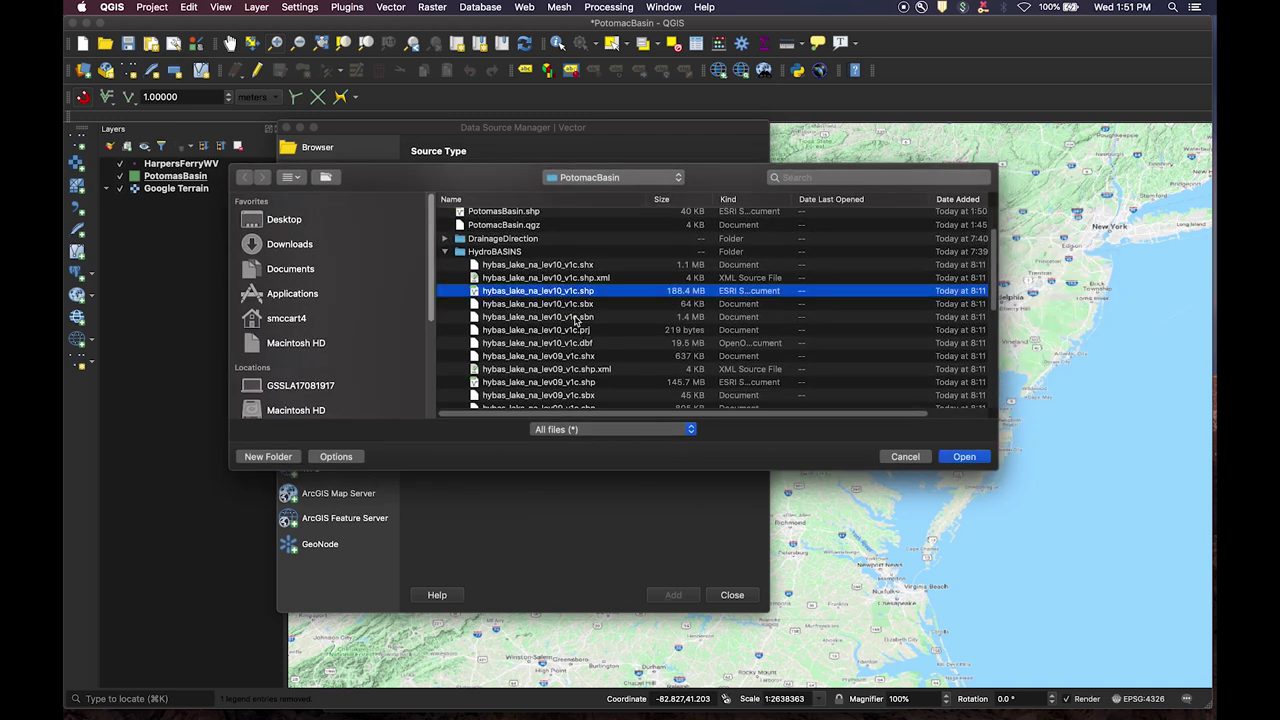
scroll(587, 330, "down", 2)
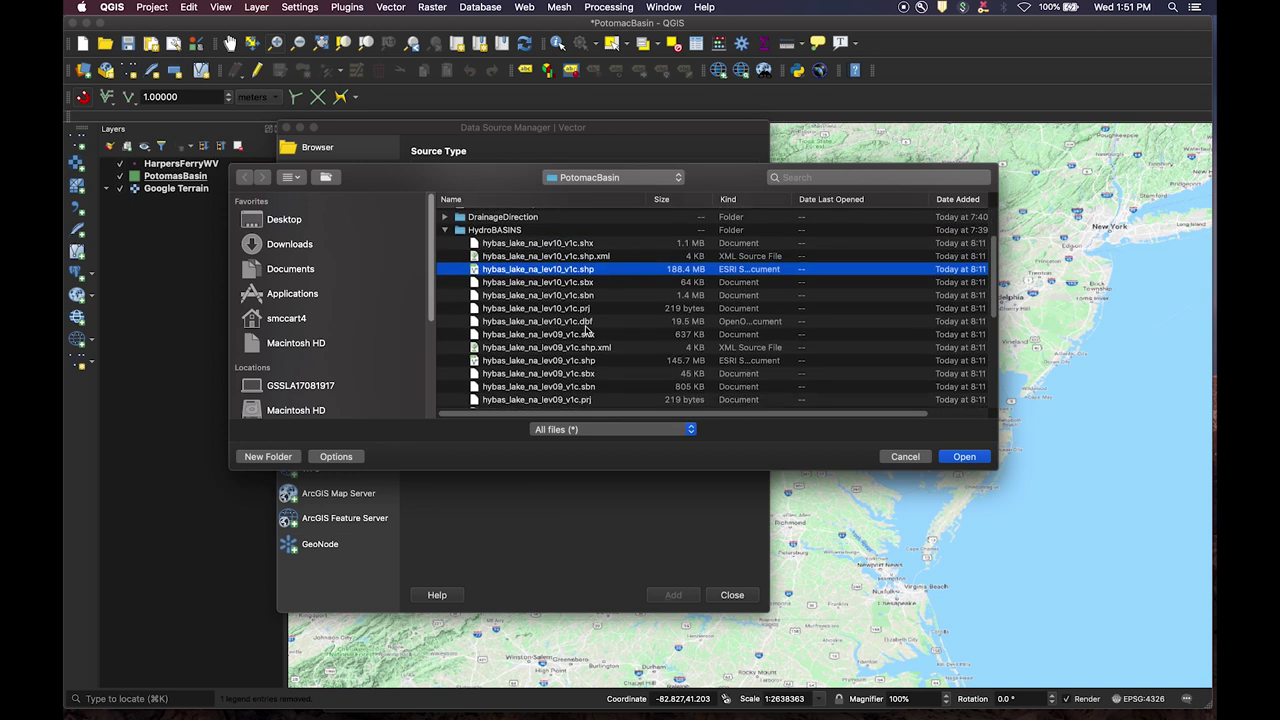
scroll(589, 331, "down", 1)
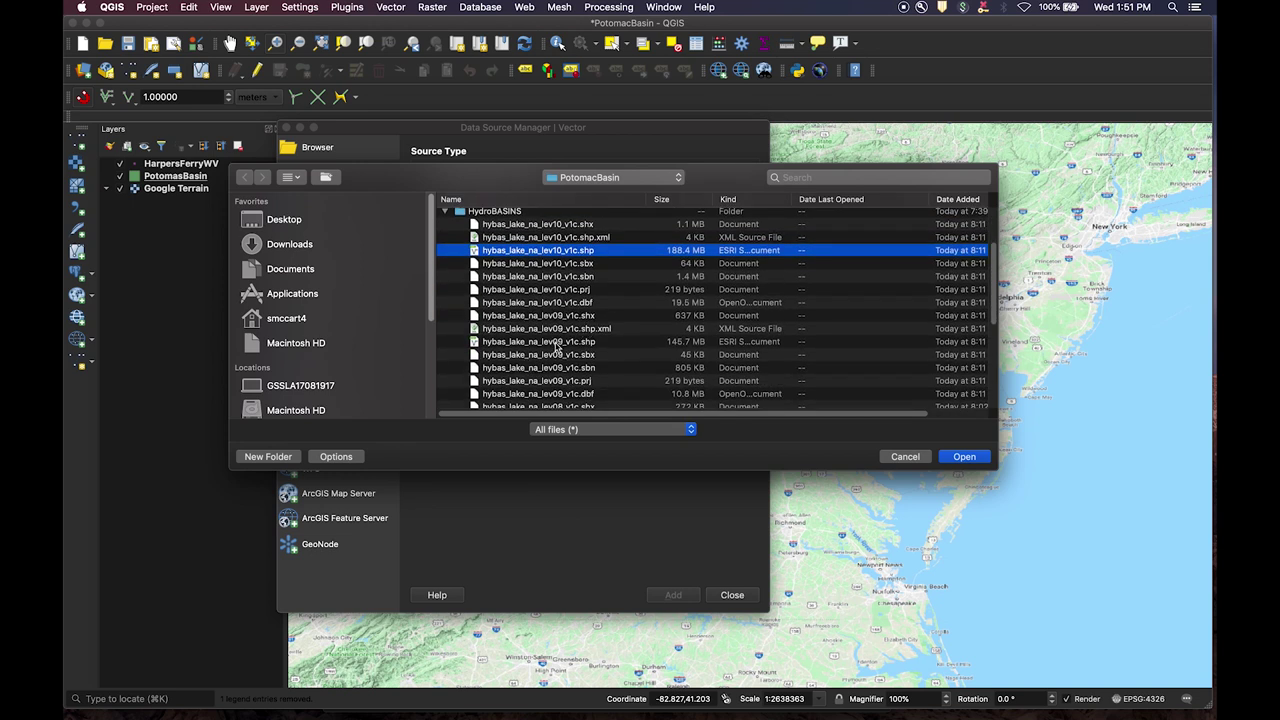
Step: Include the lev09, lev08 and lev07 hybas_lake_na shapefiles in the file selection and add all four layers to the map
left_click(557, 342, "super")
scroll(557, 345, "down", 4)
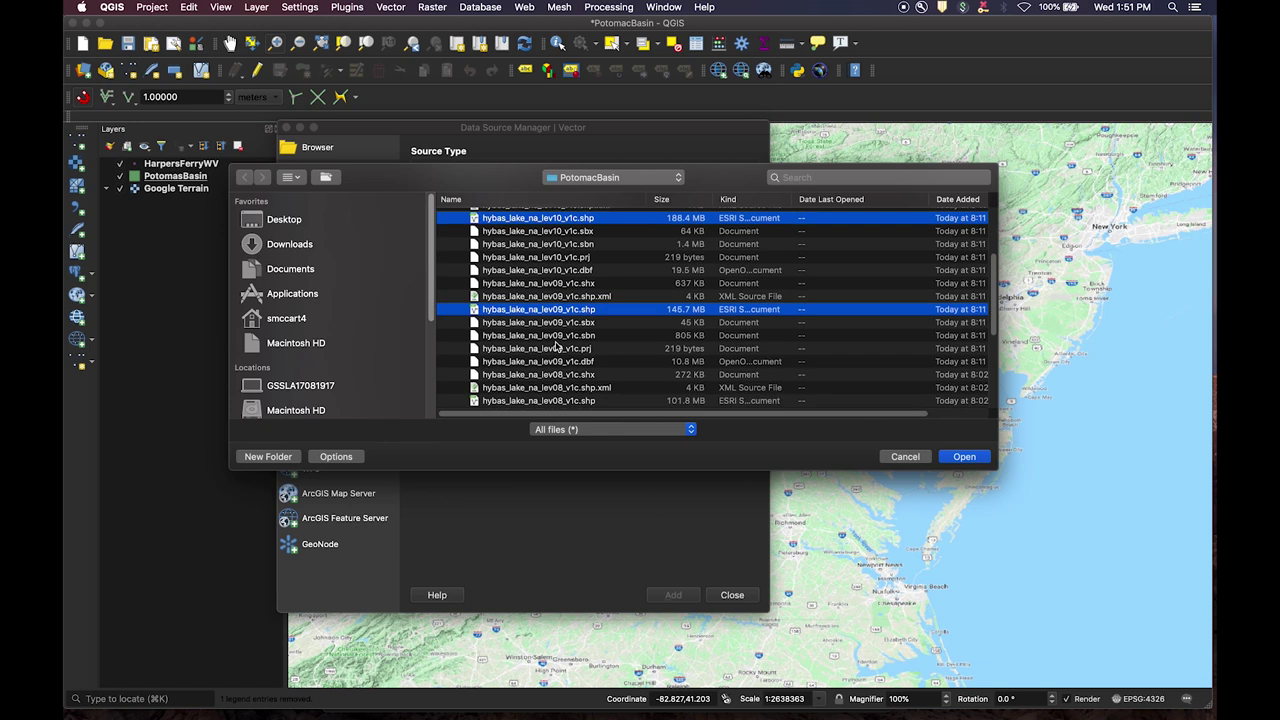
scroll(557, 345, "down", 1)
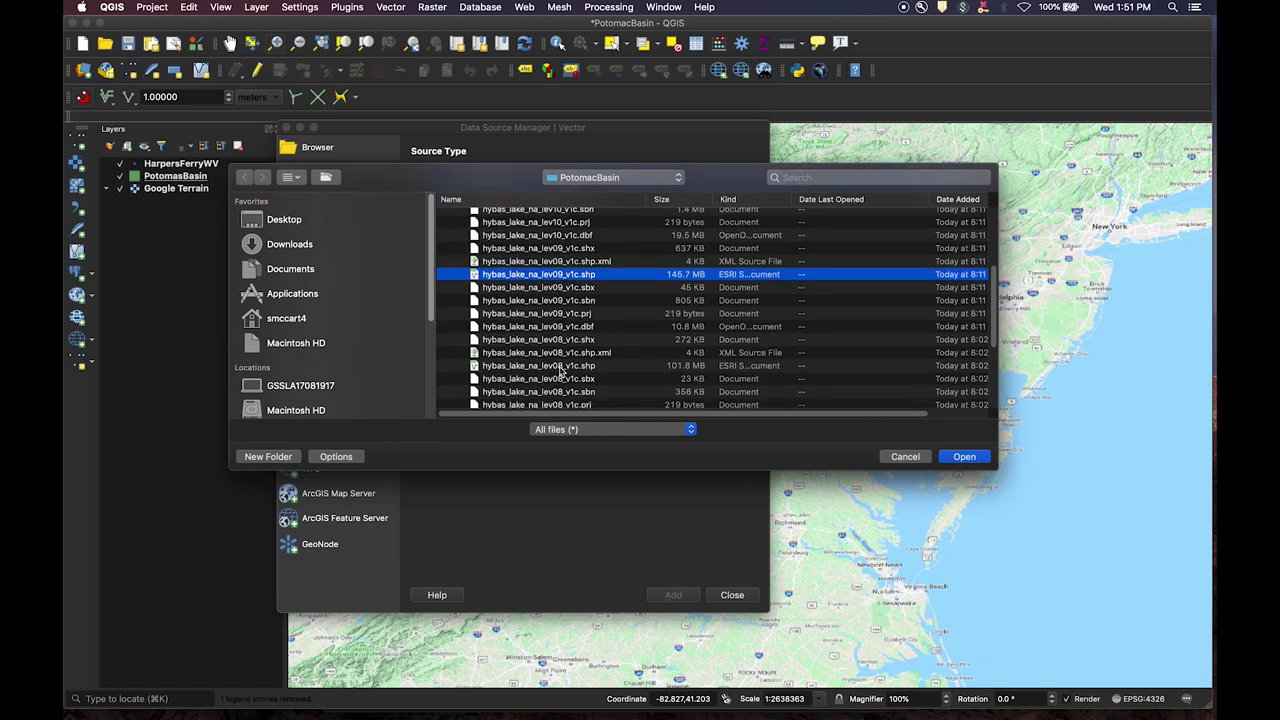
left_click(559, 366, "super")
scroll(561, 370, "down", 6)
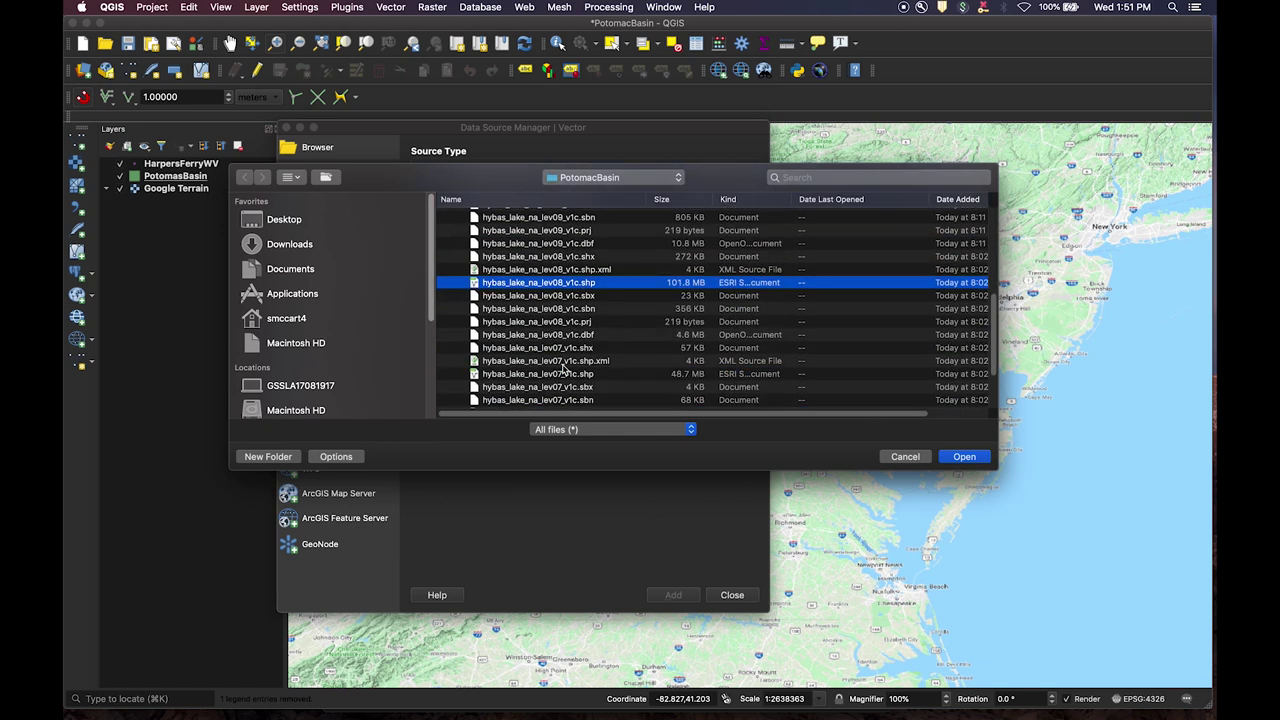
left_click(557, 362, "super")
scroll(559, 364, "down", 6)
scroll(562, 362, "up", 10)
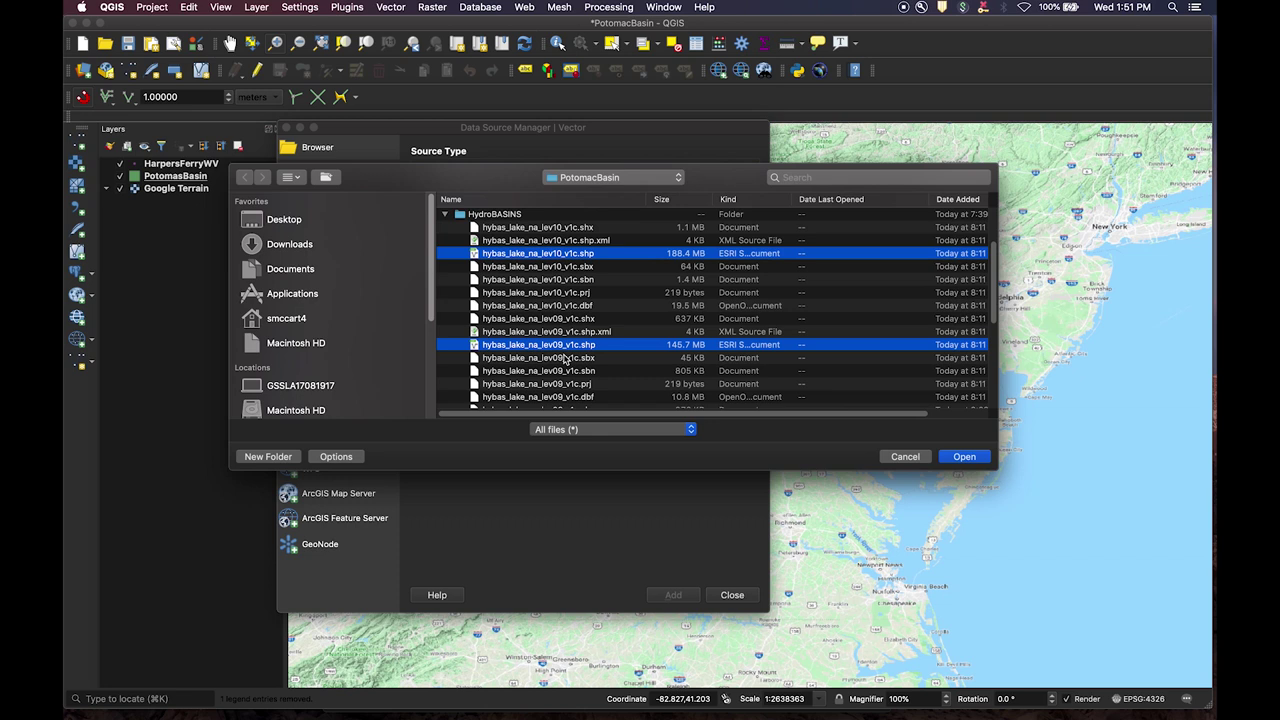
left_click(966, 457)
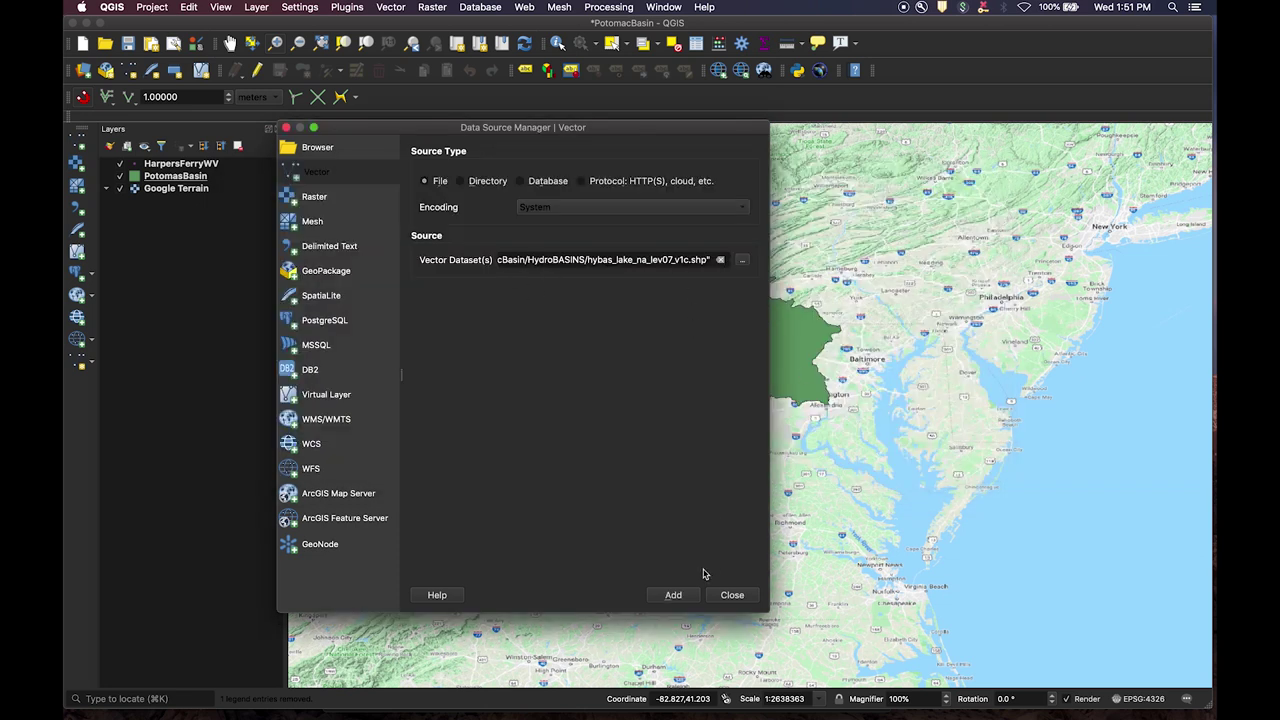
left_click(675, 597)
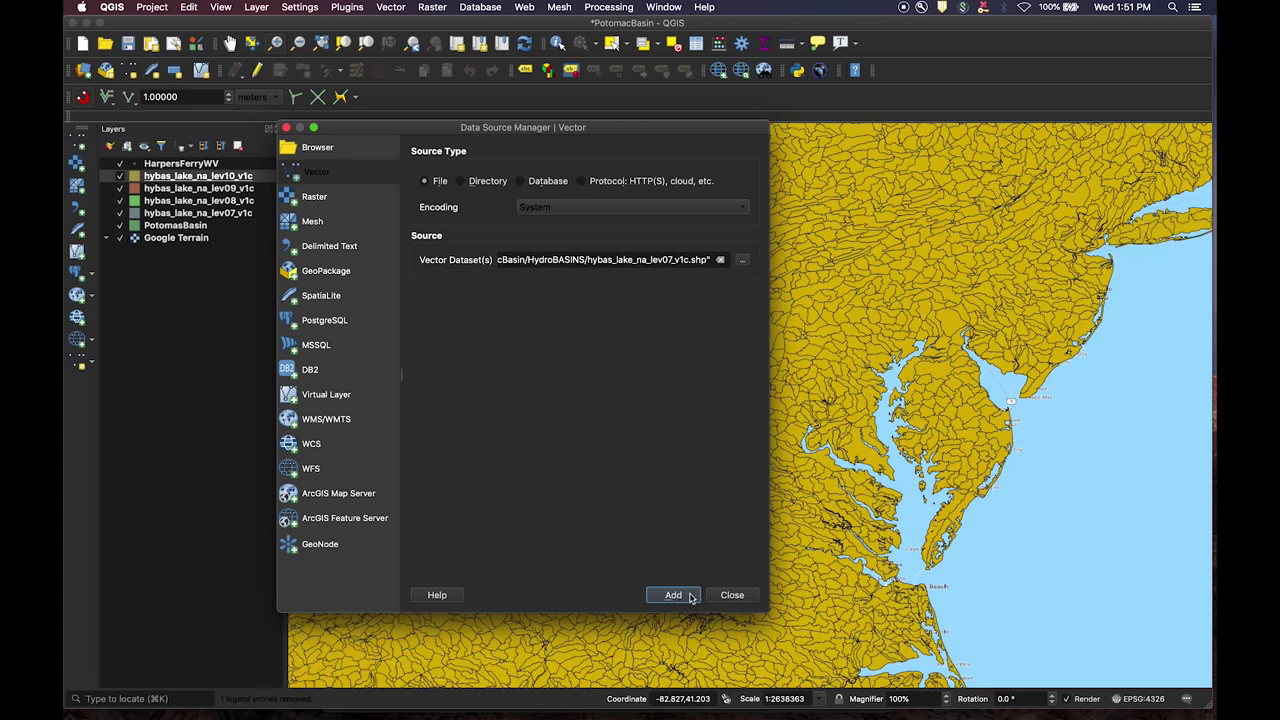
left_click(729, 596)
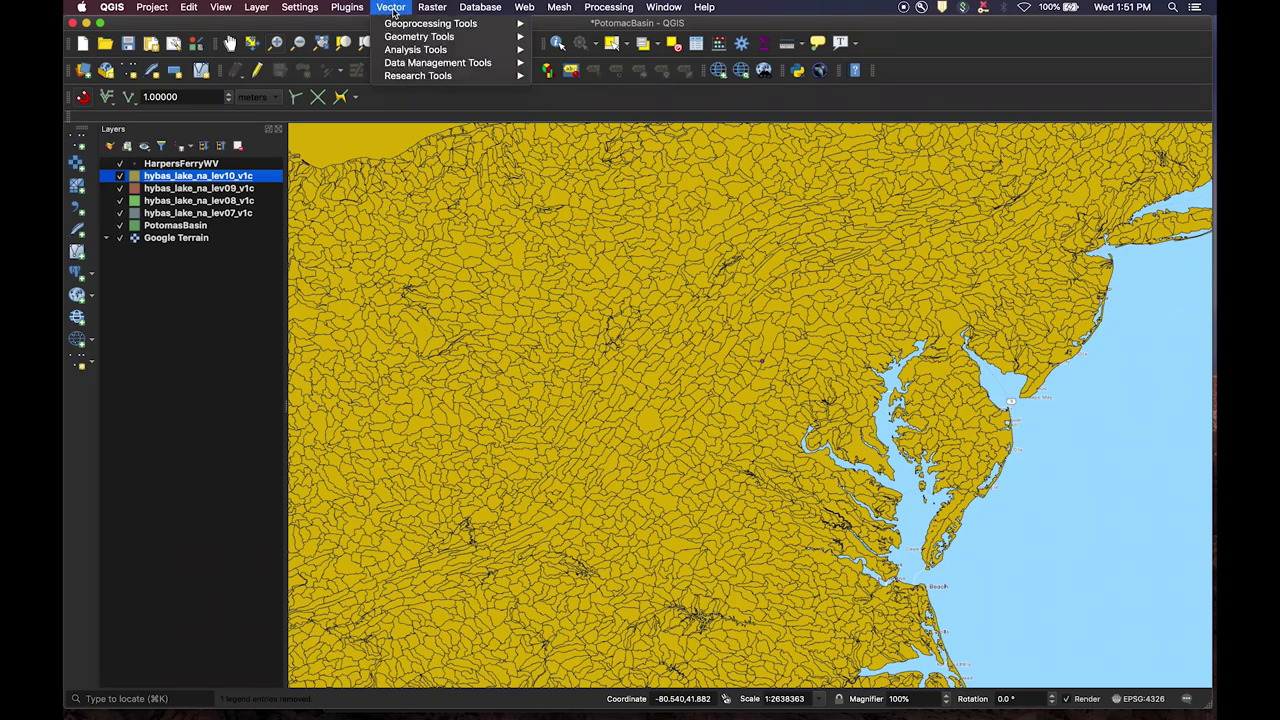
Step: Set up the Clip geoprocessing tool with hybas_lake_na_lev10_v1c as the input layer and PotomasBasin as the overlay layer
mouse_move(404, 28)
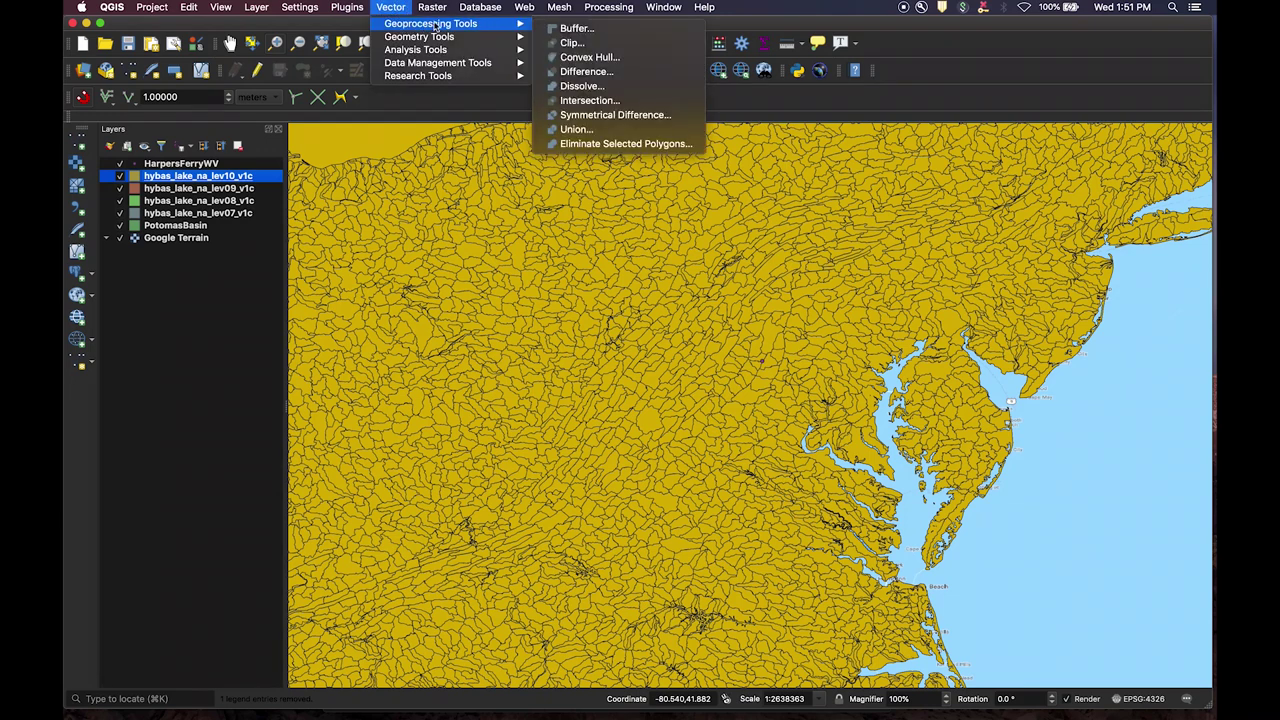
left_click(574, 44)
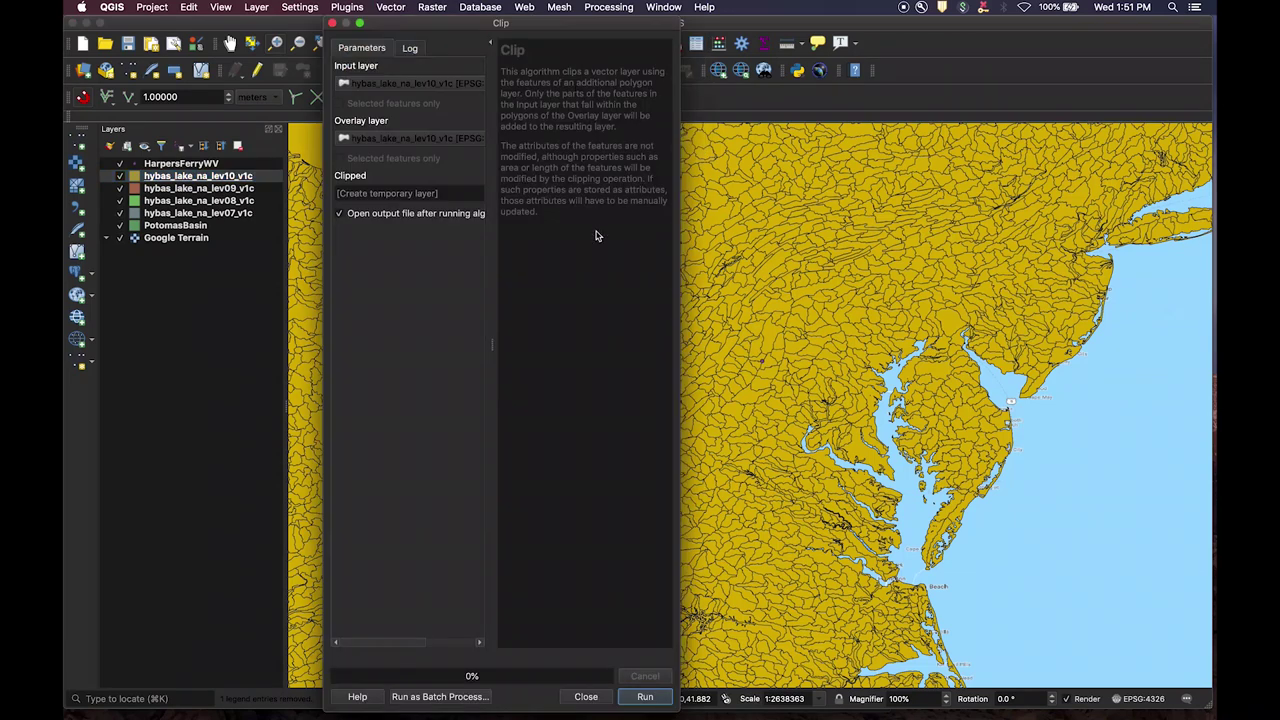
left_click_drag(679, 175, 946, 233)
left_click_drag(579, 29, 665, 37)
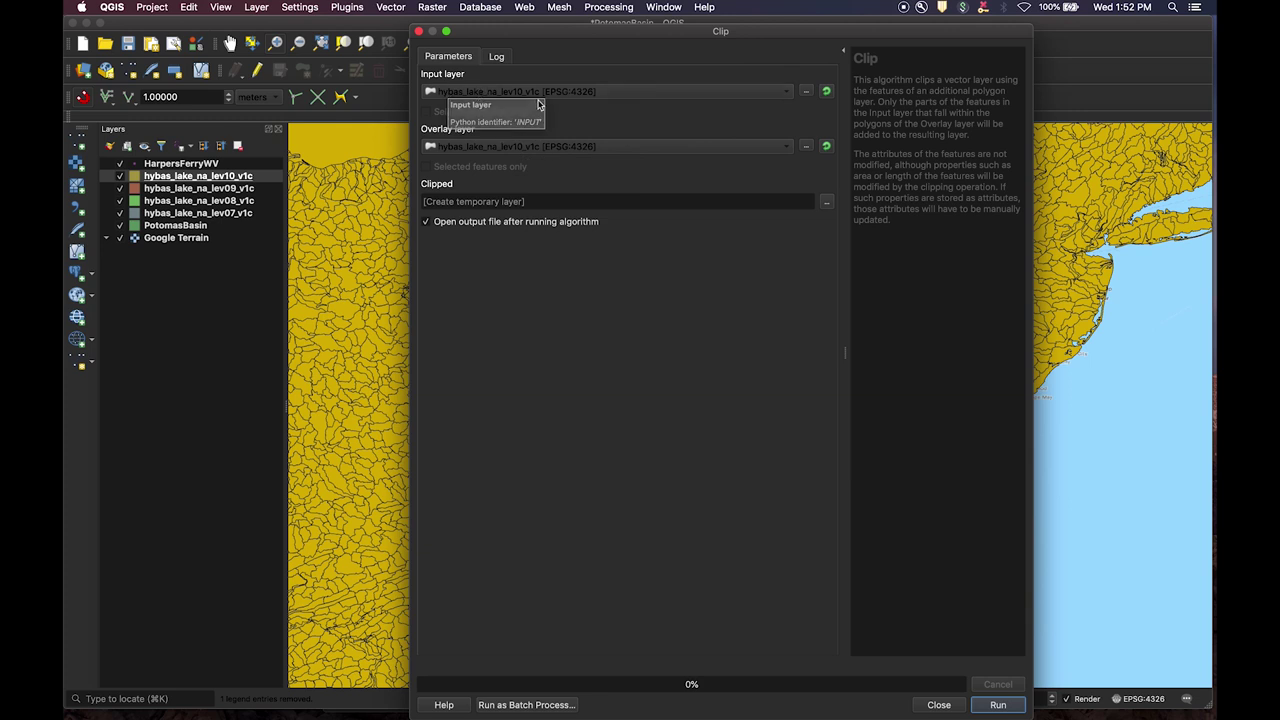
left_click(528, 147)
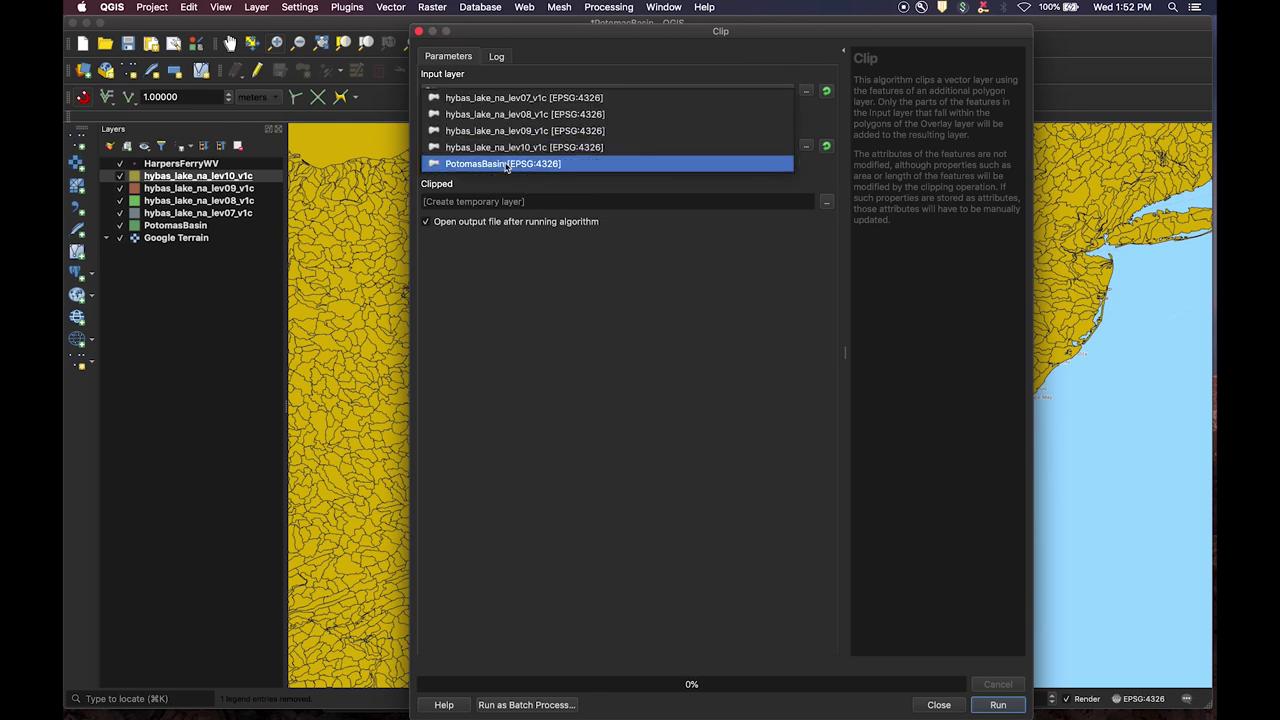
left_click(497, 164)
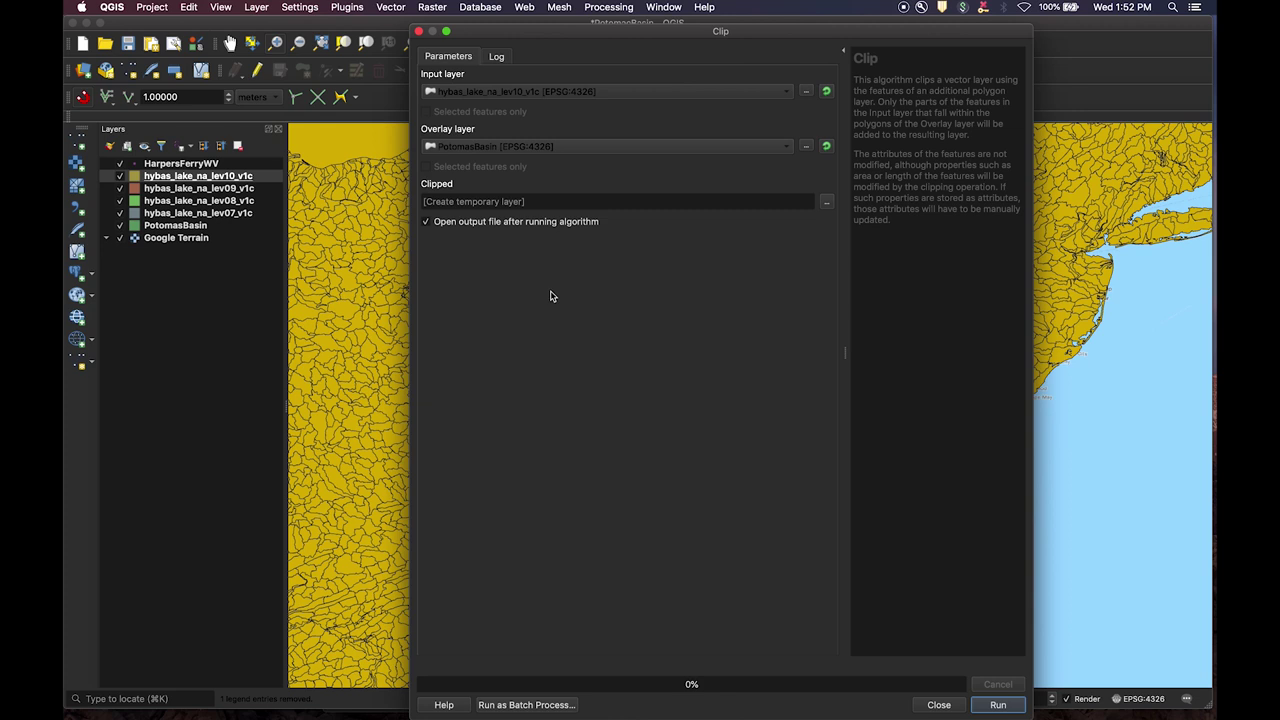
Step: Set the clip output to the shapefile Lev10PotomacBasin in the Desktop's PotomacBasin folder and run the clip
left_click(778, 203)
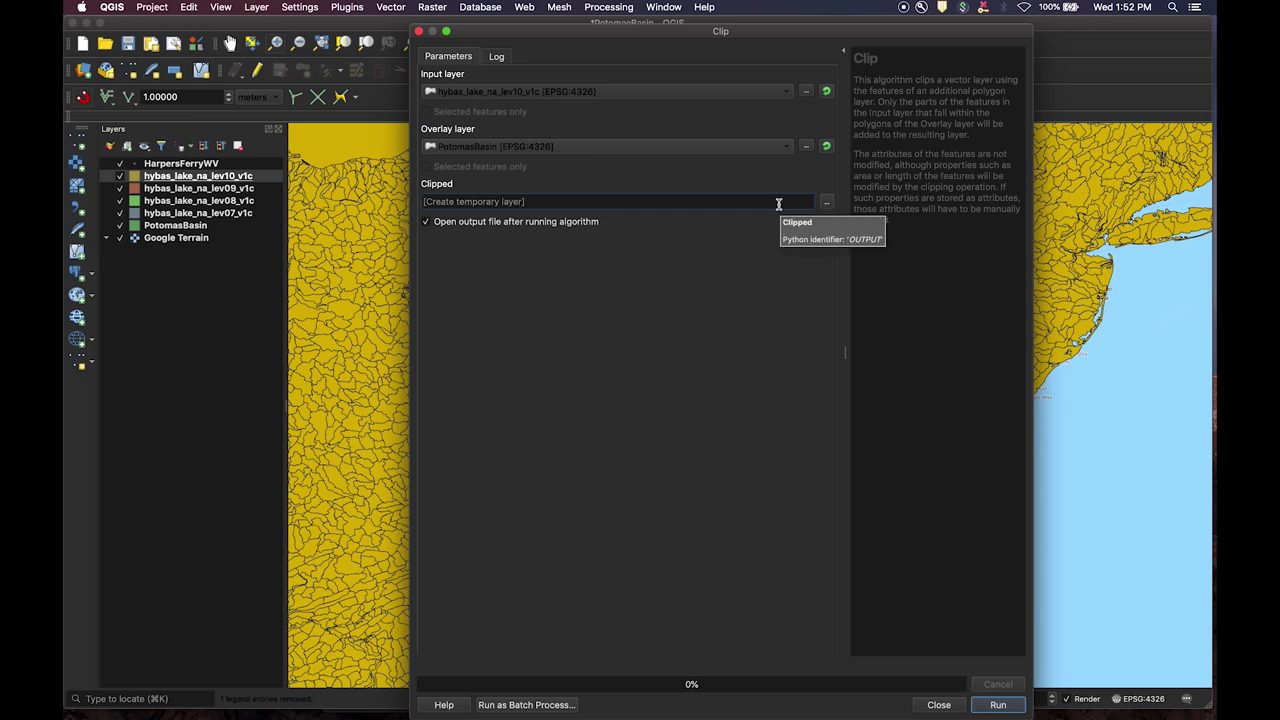
type("Lev10RiverBasin")
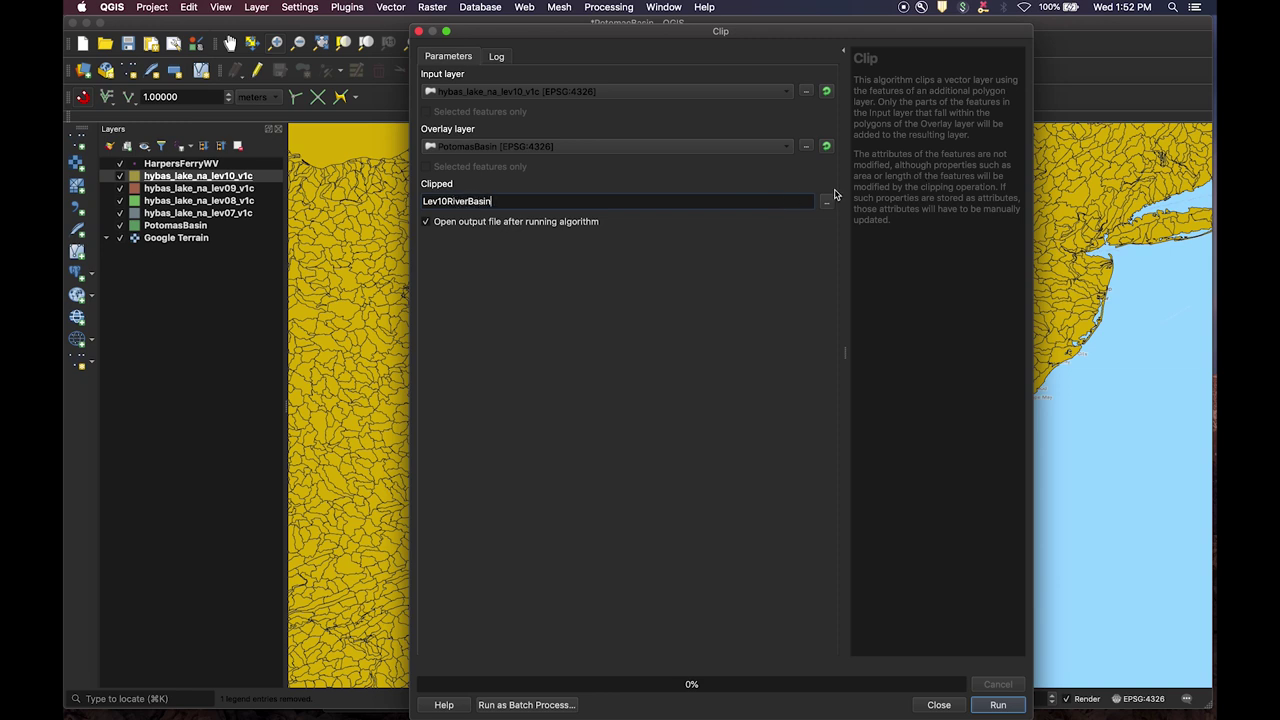
left_click(826, 204)
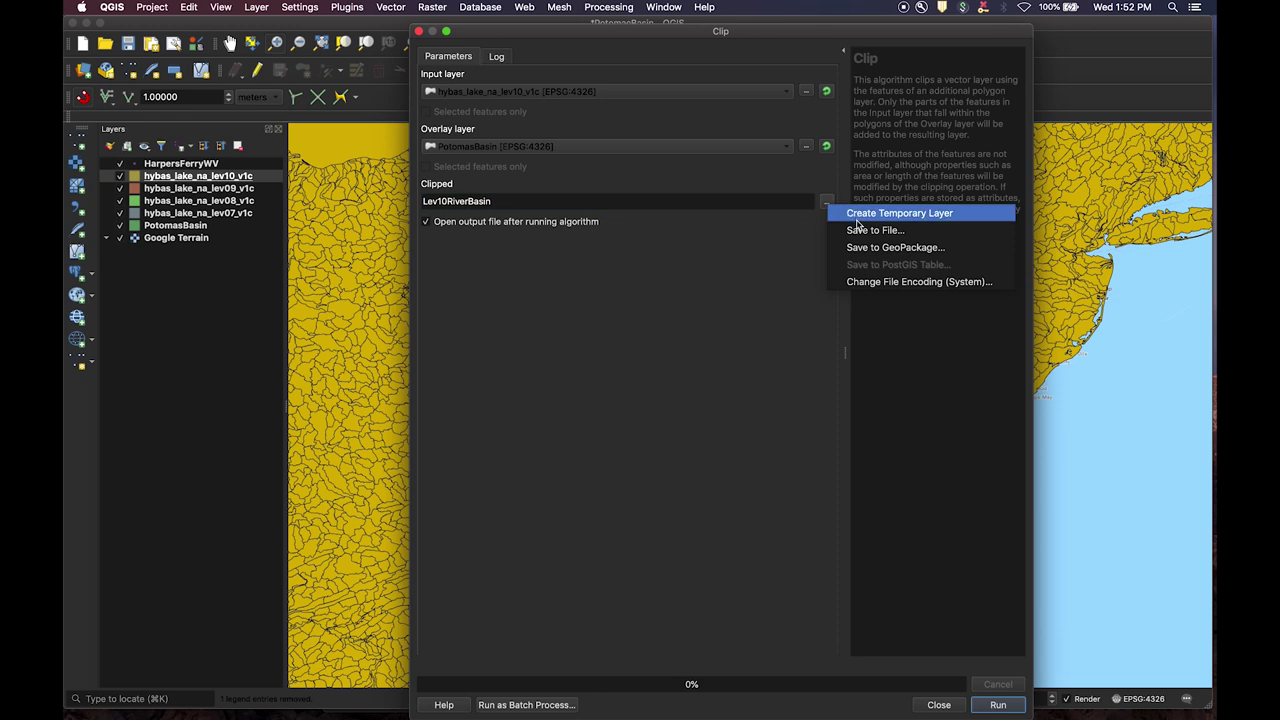
left_click(875, 230)
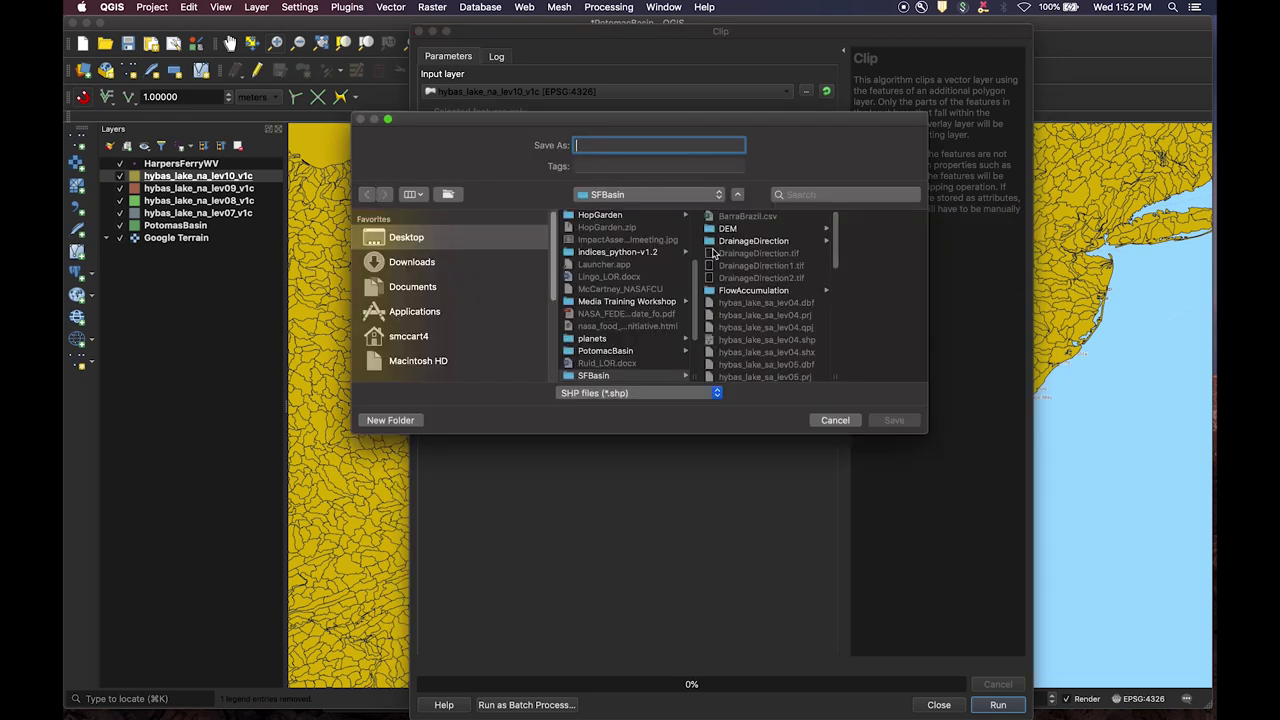
left_click(621, 194)
left_click(619, 212)
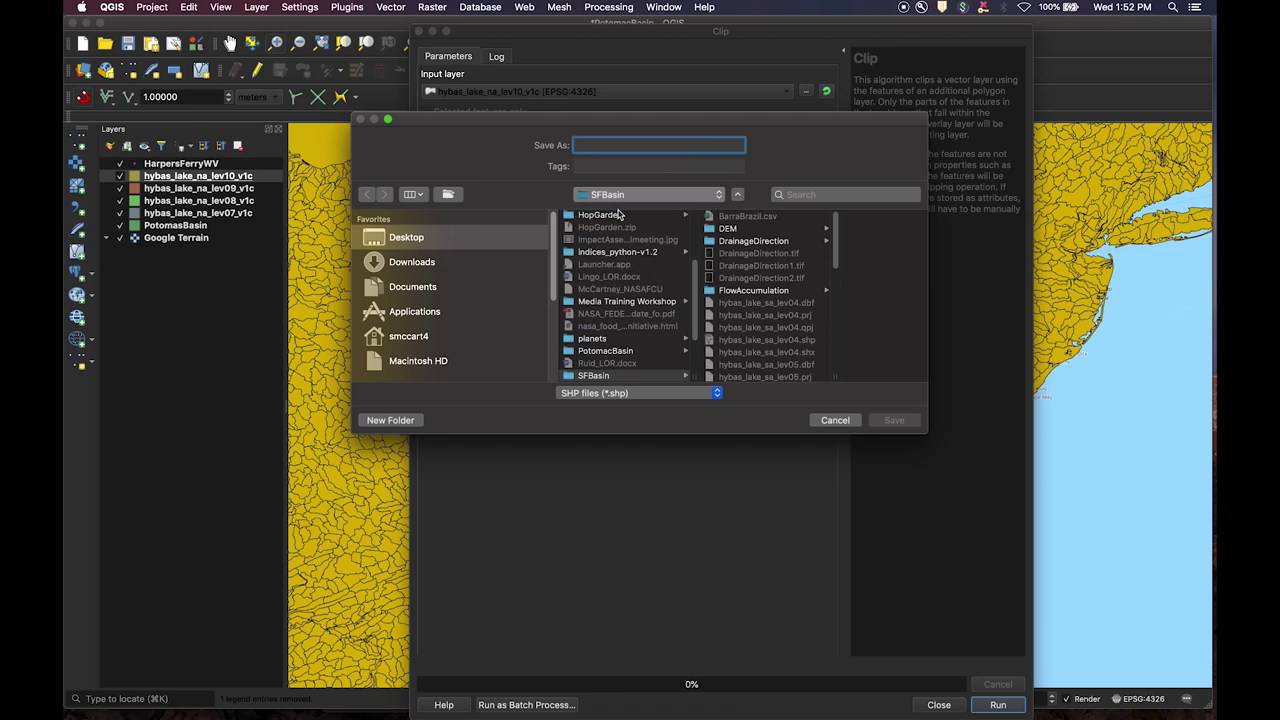
scroll(621, 225, "down", 3)
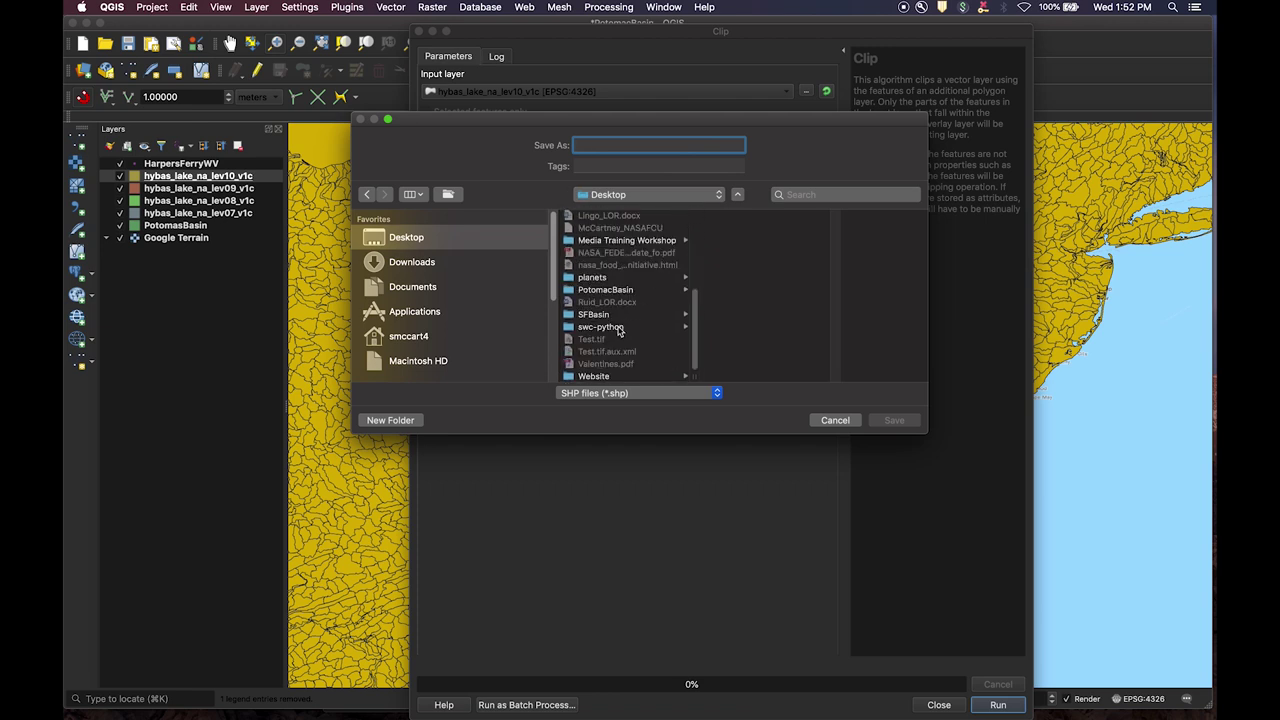
left_click(608, 290)
left_click(608, 144)
type("Lev10PotomacBasin")
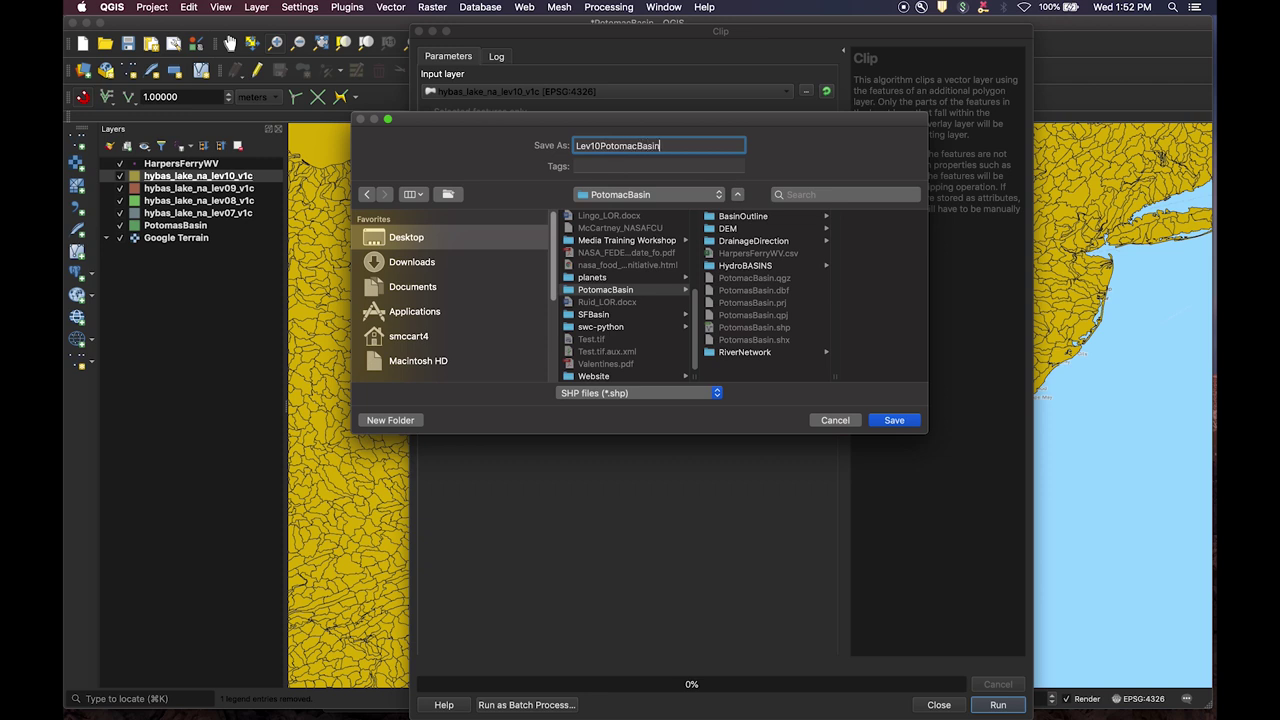
left_click(896, 422)
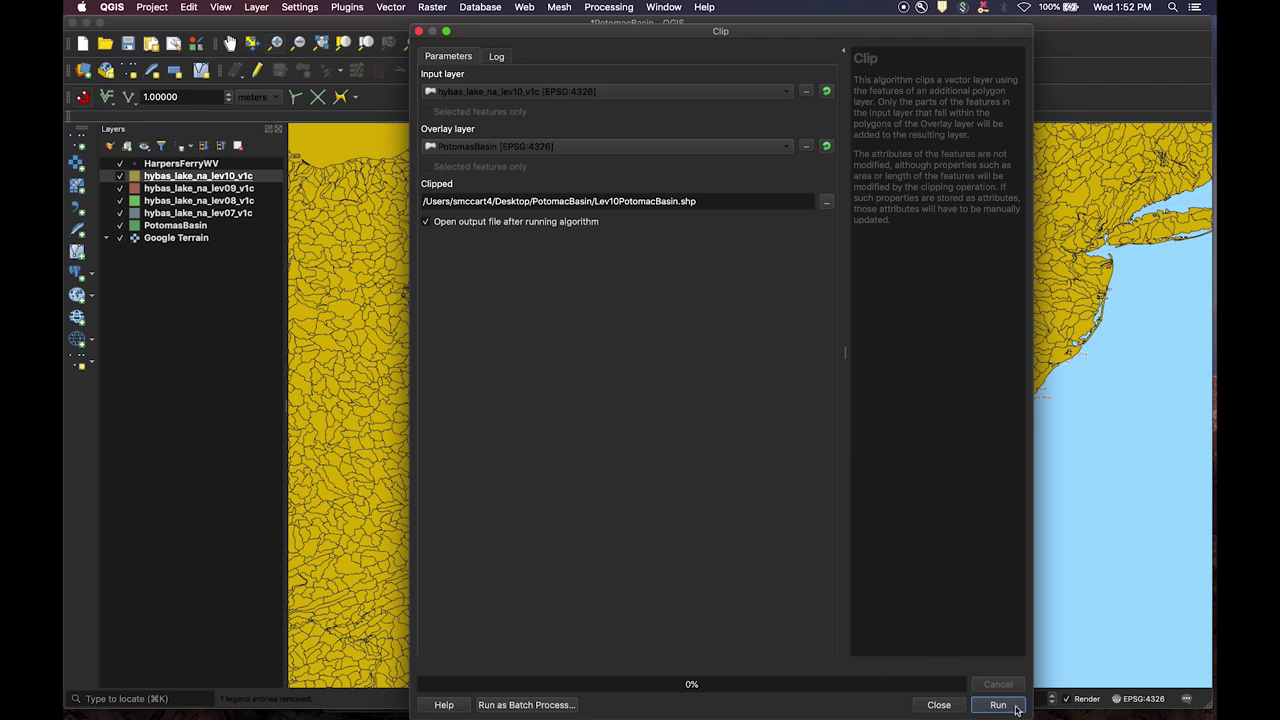
left_click(998, 705)
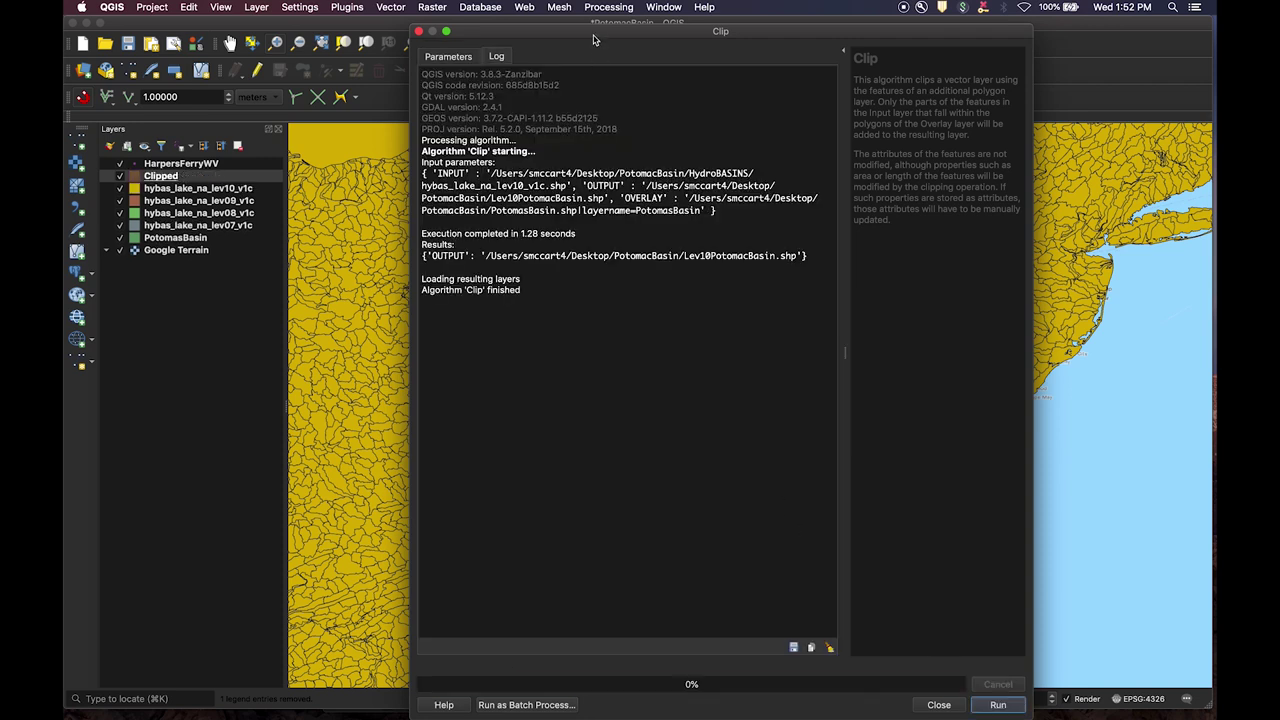
Step: Rename the Clipped layer as Lev10PotomacBasin
left_click_drag(593, 39, 108, 39)
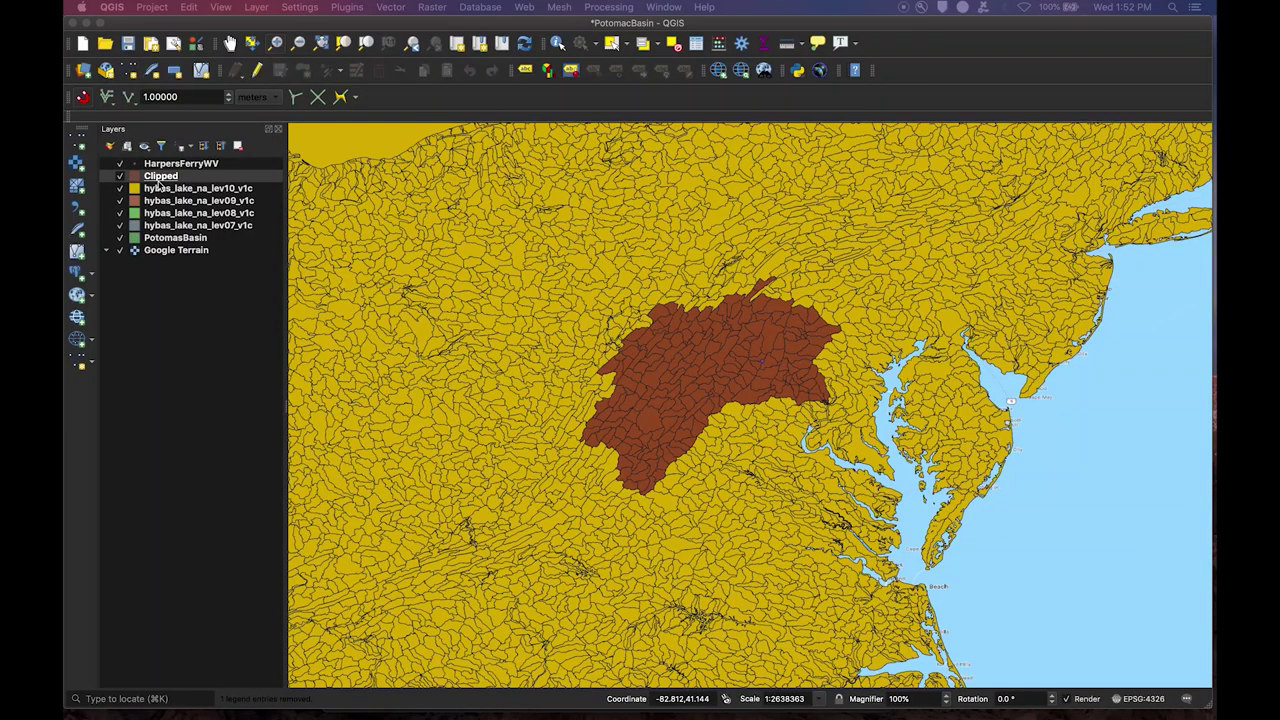
right_click(160, 179)
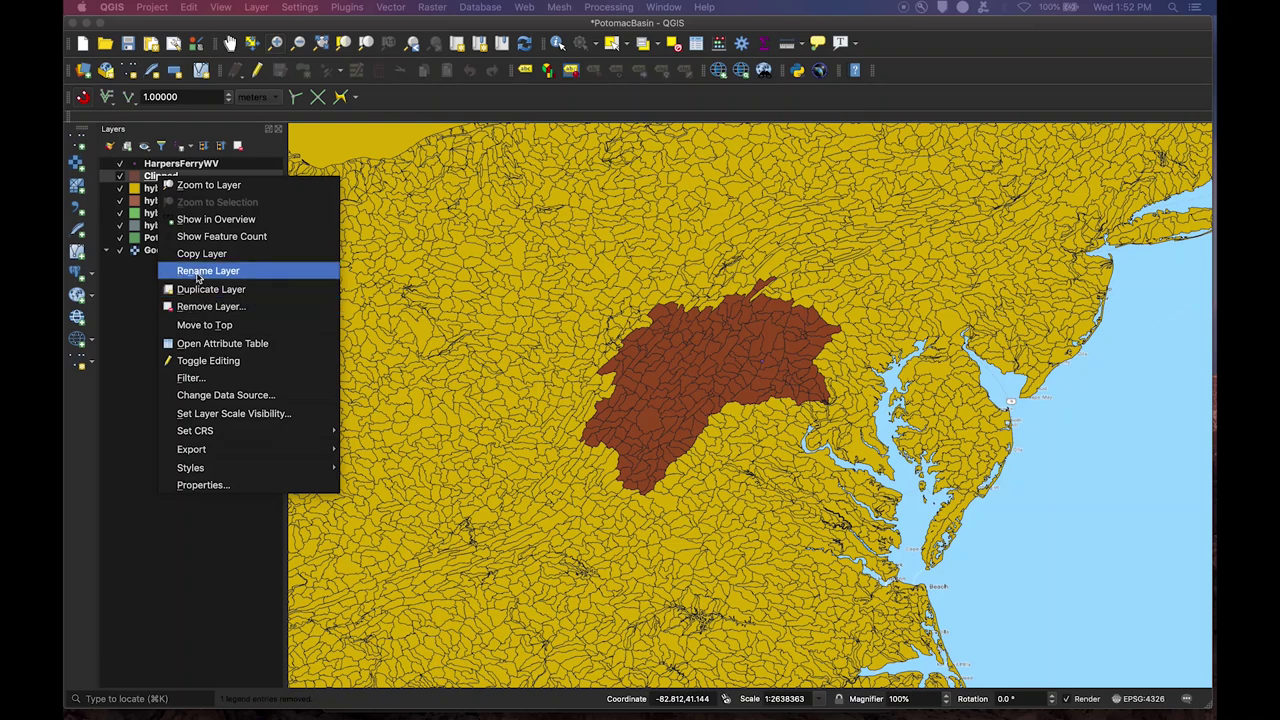
key("Escape")
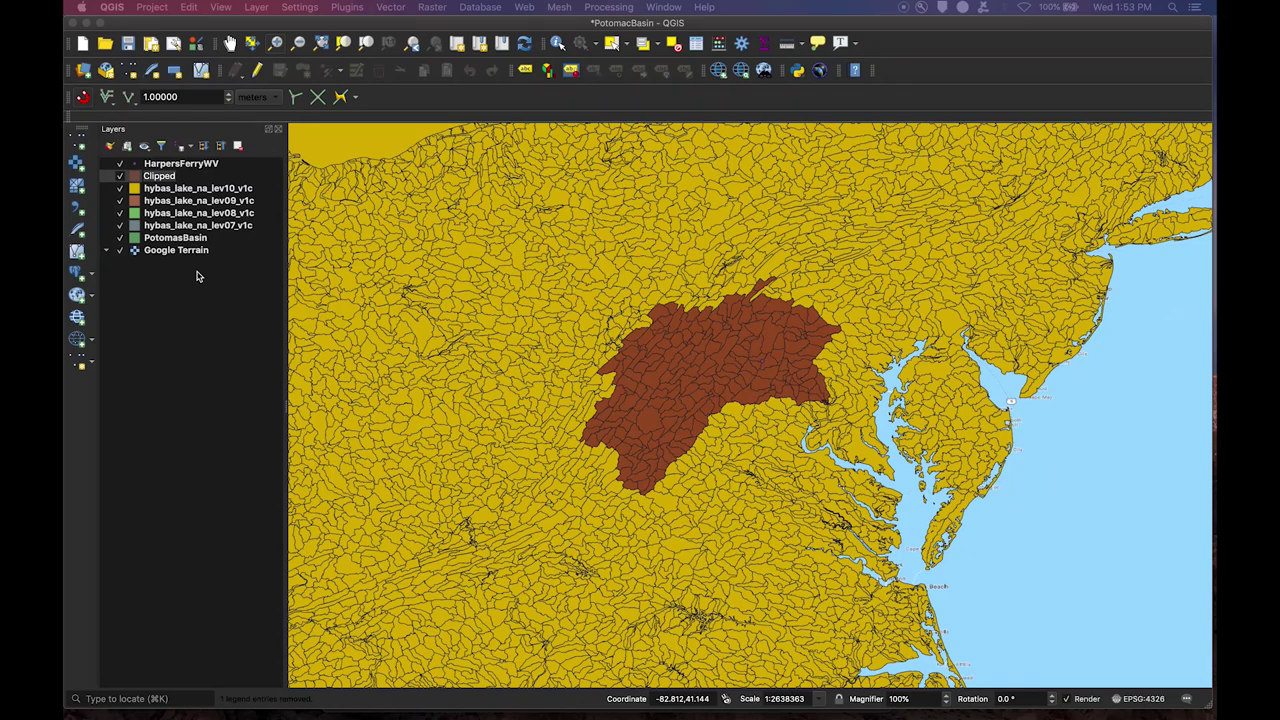
left_click(152, 177)
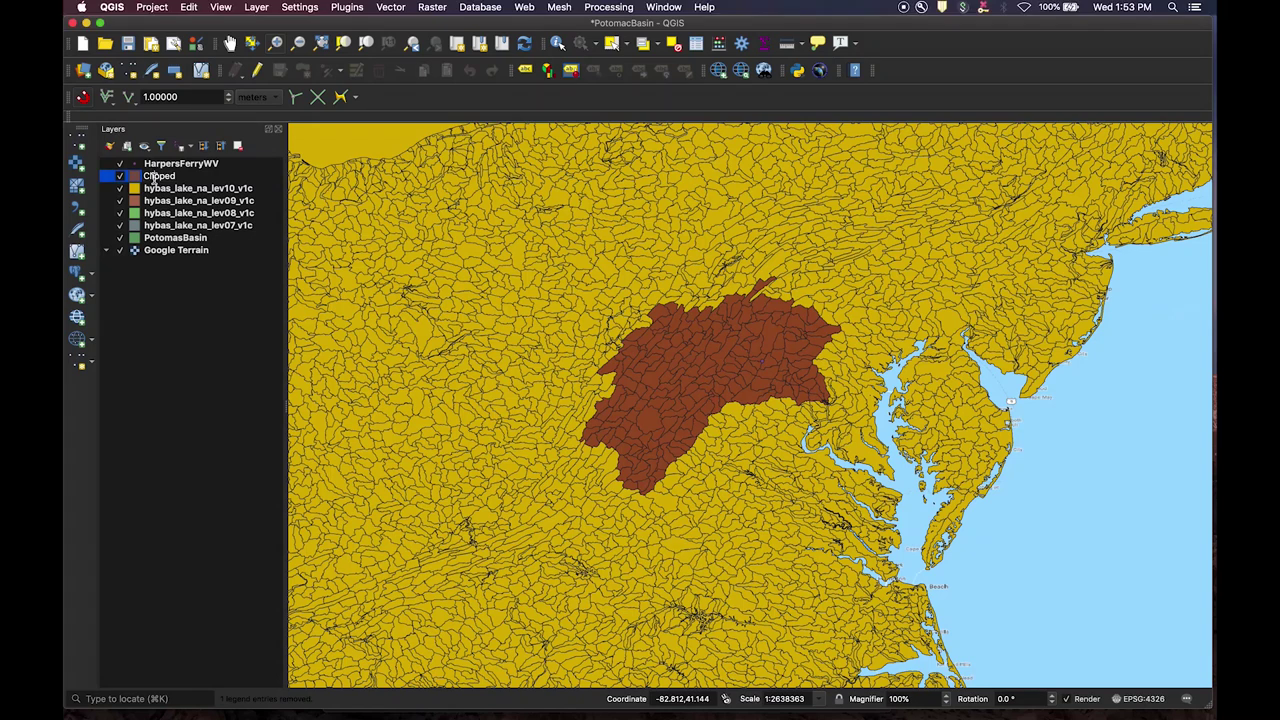
left_click(165, 176)
type("Lev10PotomacBasin")
left_click(208, 177)
key("BackSpace")
type("cBasin")
key("Return")
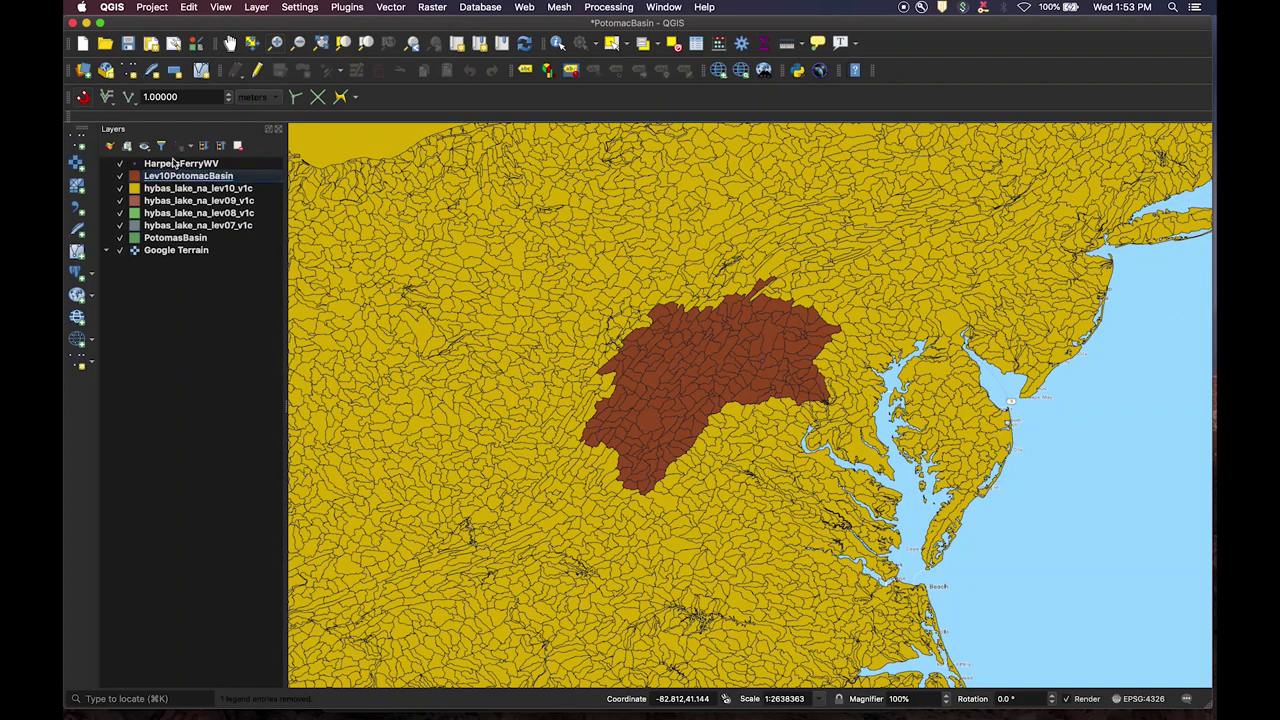
Step: Remove the hybas_lake_na_lev10_v1c layer from the project and move Lev10PotomacBasin below PotomasBasin in the layer order
right_click(191, 193)
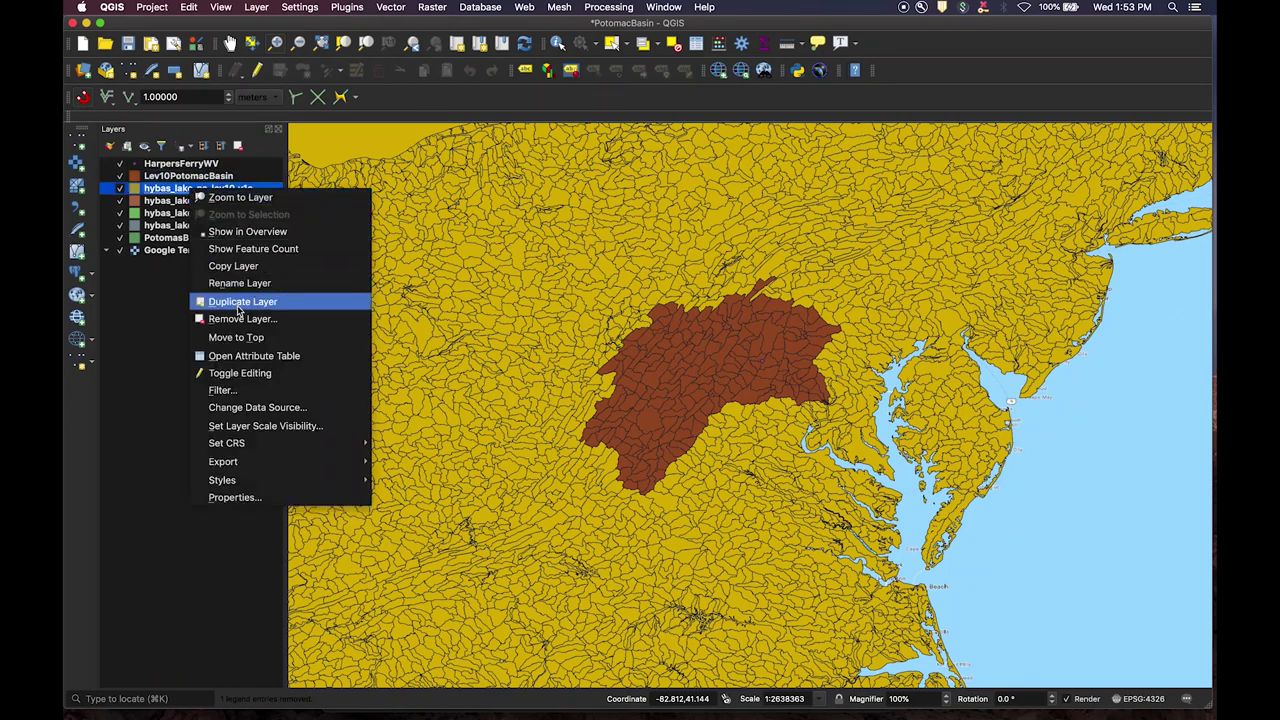
left_click(240, 318)
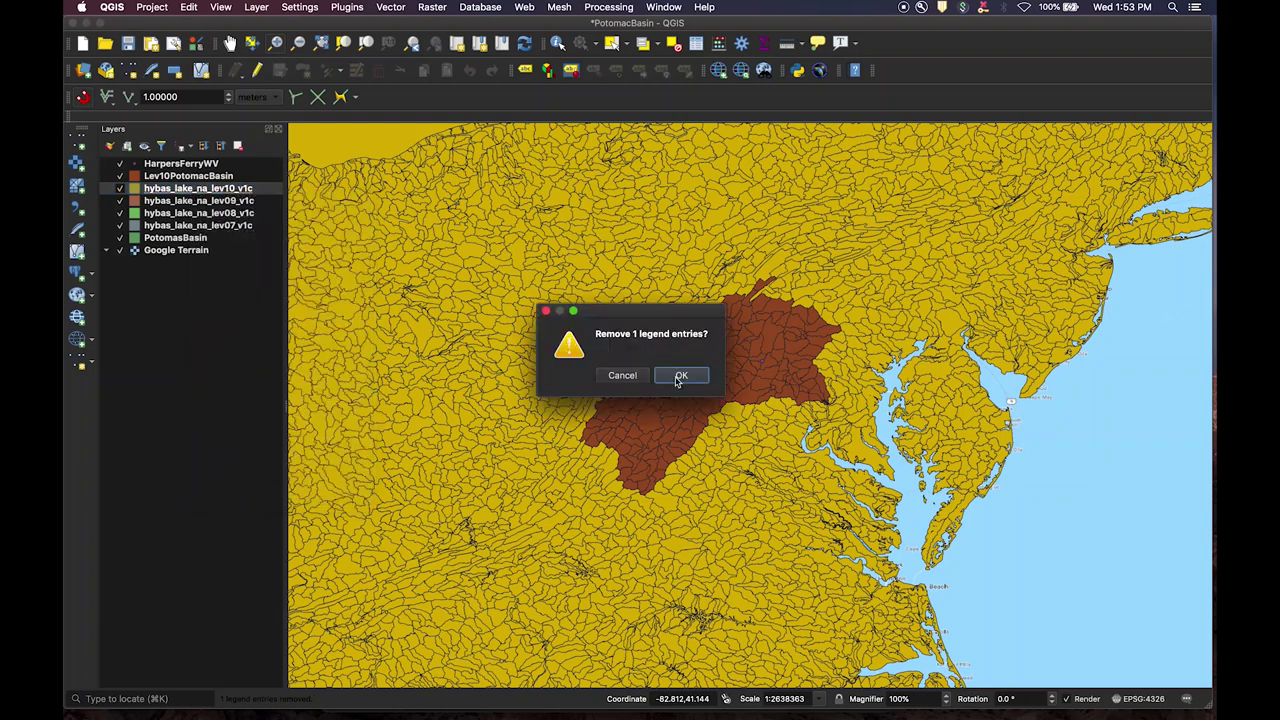
left_click(675, 375)
left_click_drag(169, 183, 180, 241)
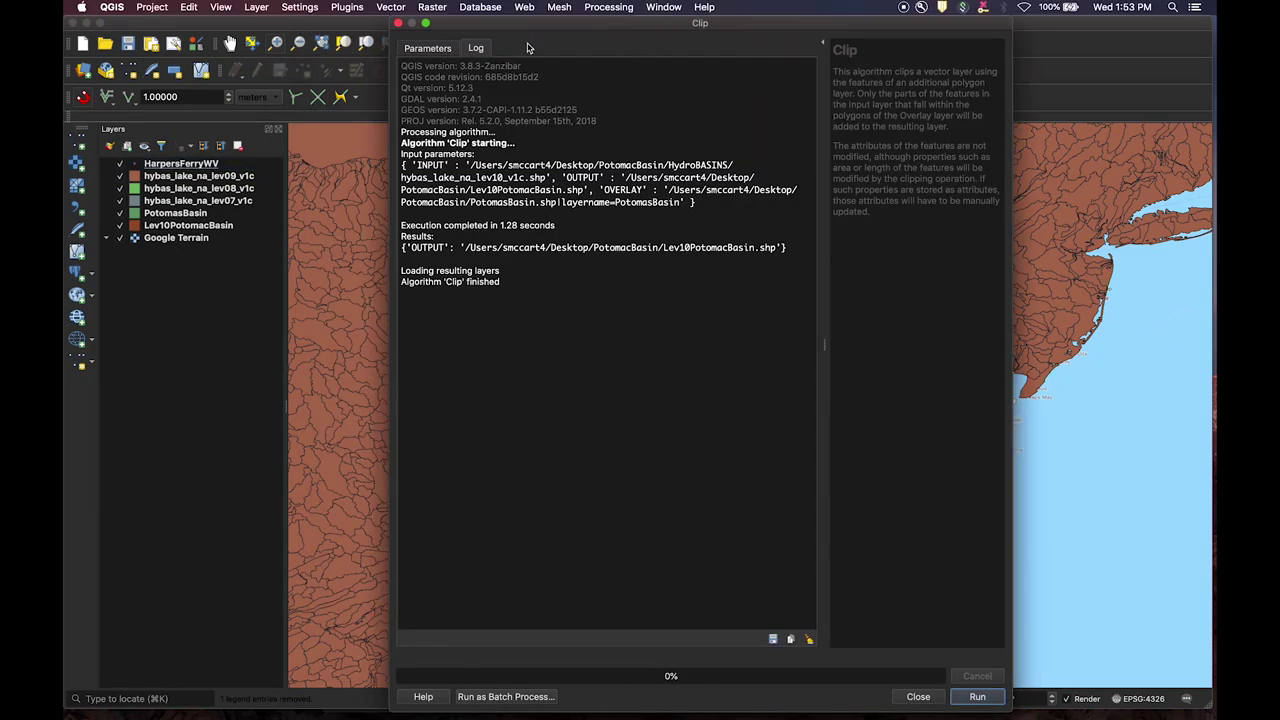
Step: Set up the Clip tool with hybas_lake_na_lev09_v1c as the input layer and PotomasBasin as the overlay layer
left_click(428, 47)
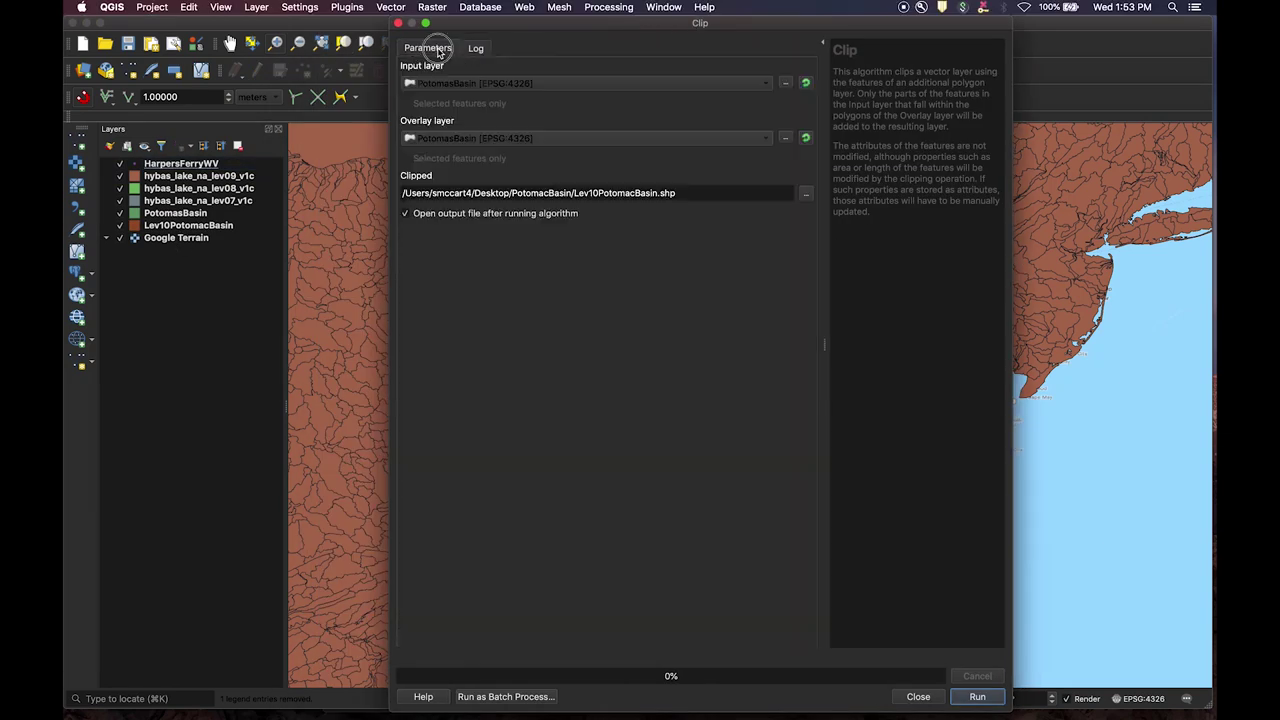
left_click(537, 83)
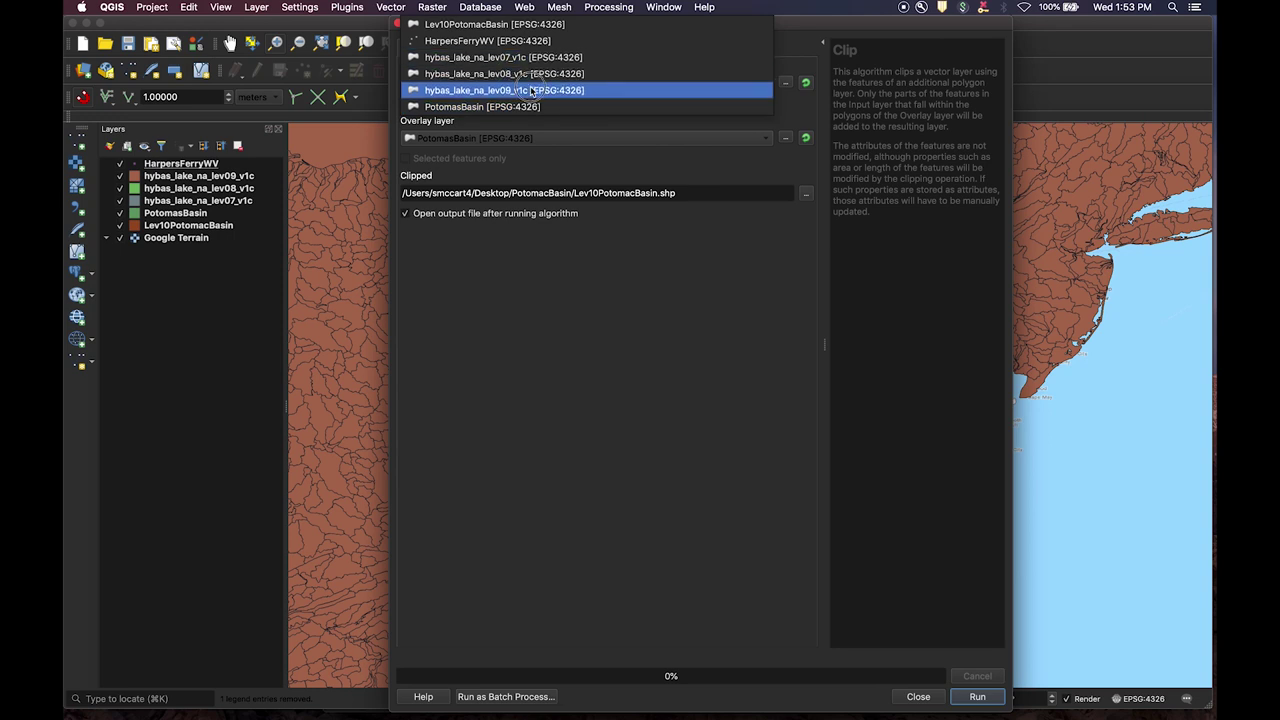
left_click(533, 92)
left_click(540, 142)
left_click(540, 142)
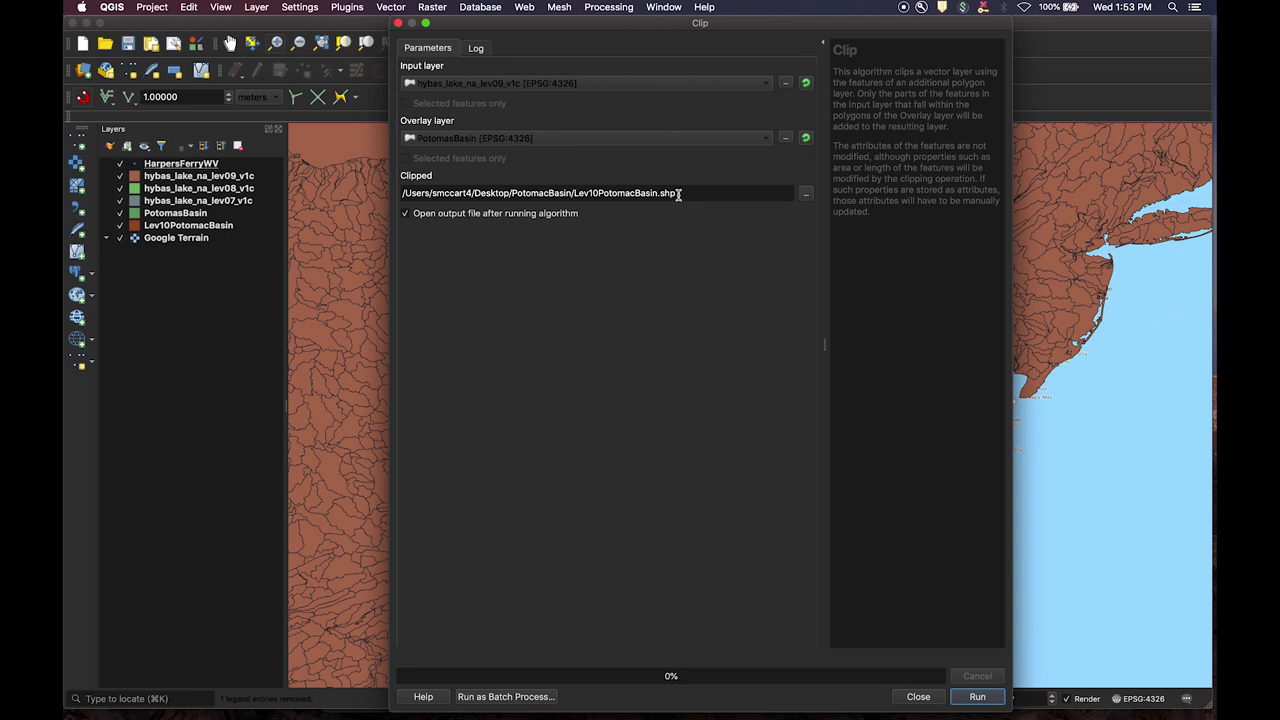
Step: Change the clip output file name to Lev9PotomacBasin.shp in the same PotomacBasin folder, run the clip and close the tool
left_click(608, 193)
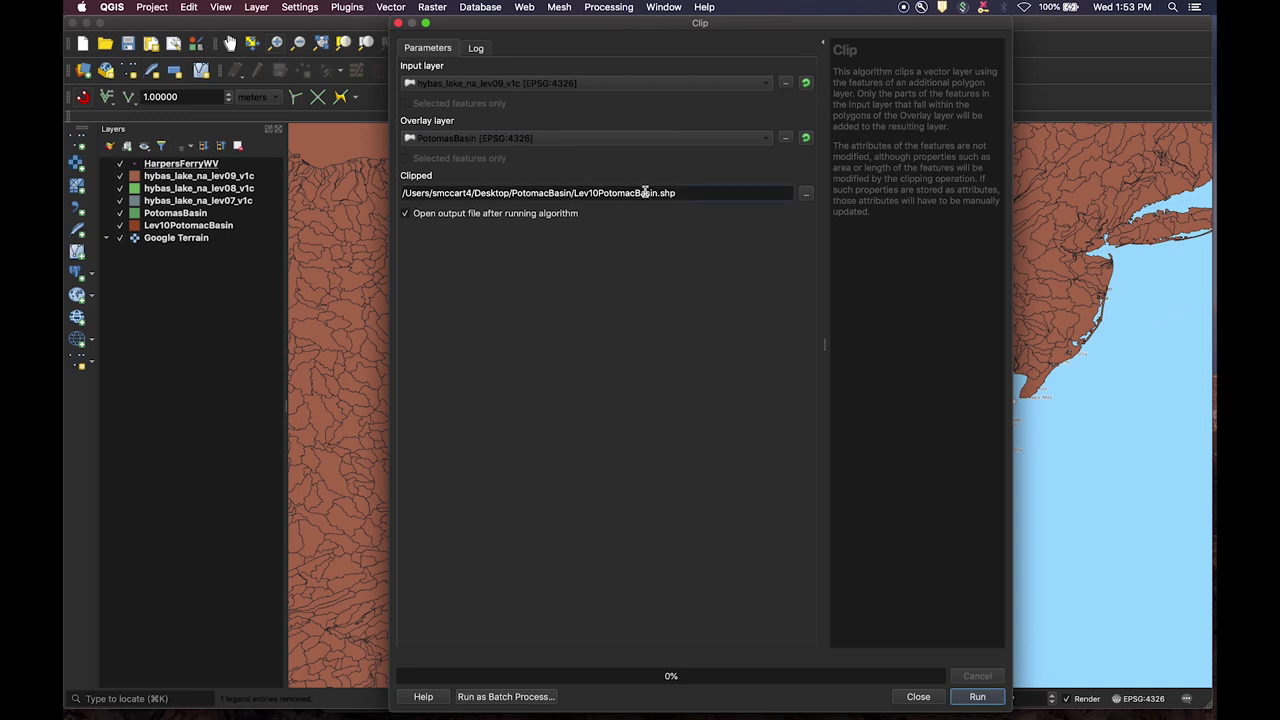
key("BackSpace")
key("BackSpace")
type("9")
left_click(980, 697)
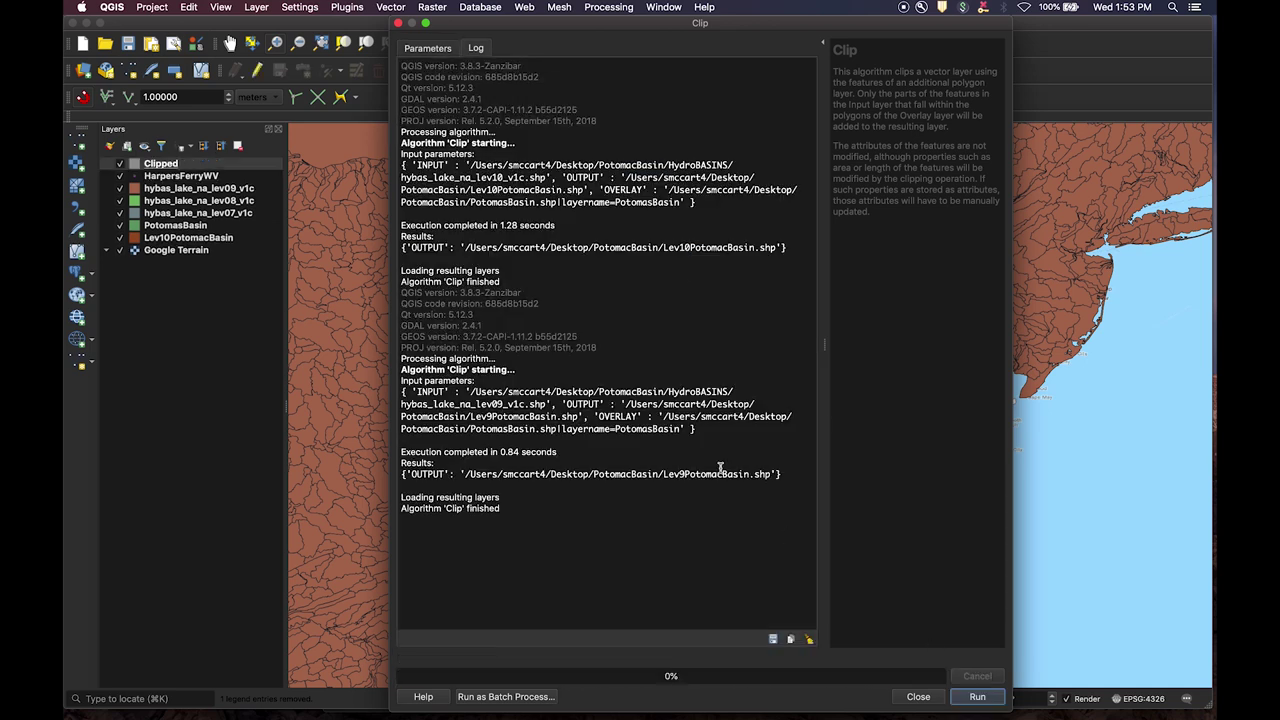
key("Escape")
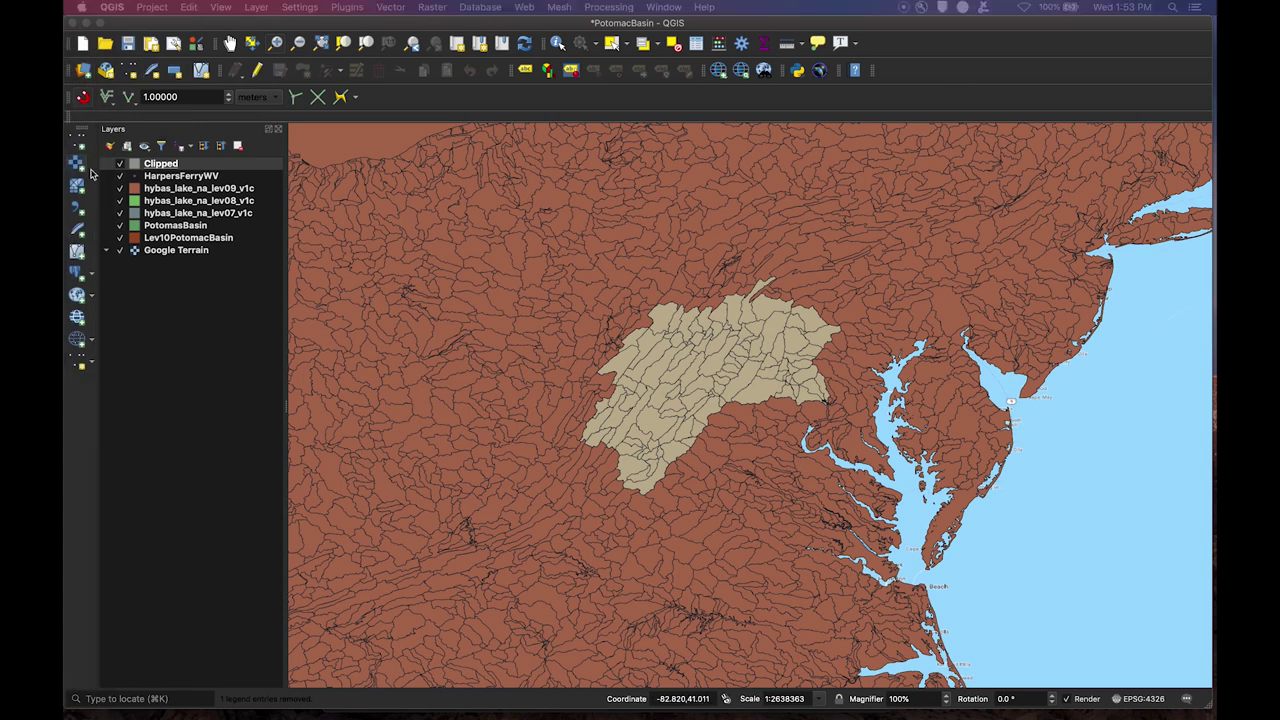
Step: Open the Clipped layer's name for editing
right_click(163, 167)
left_click(210, 259)
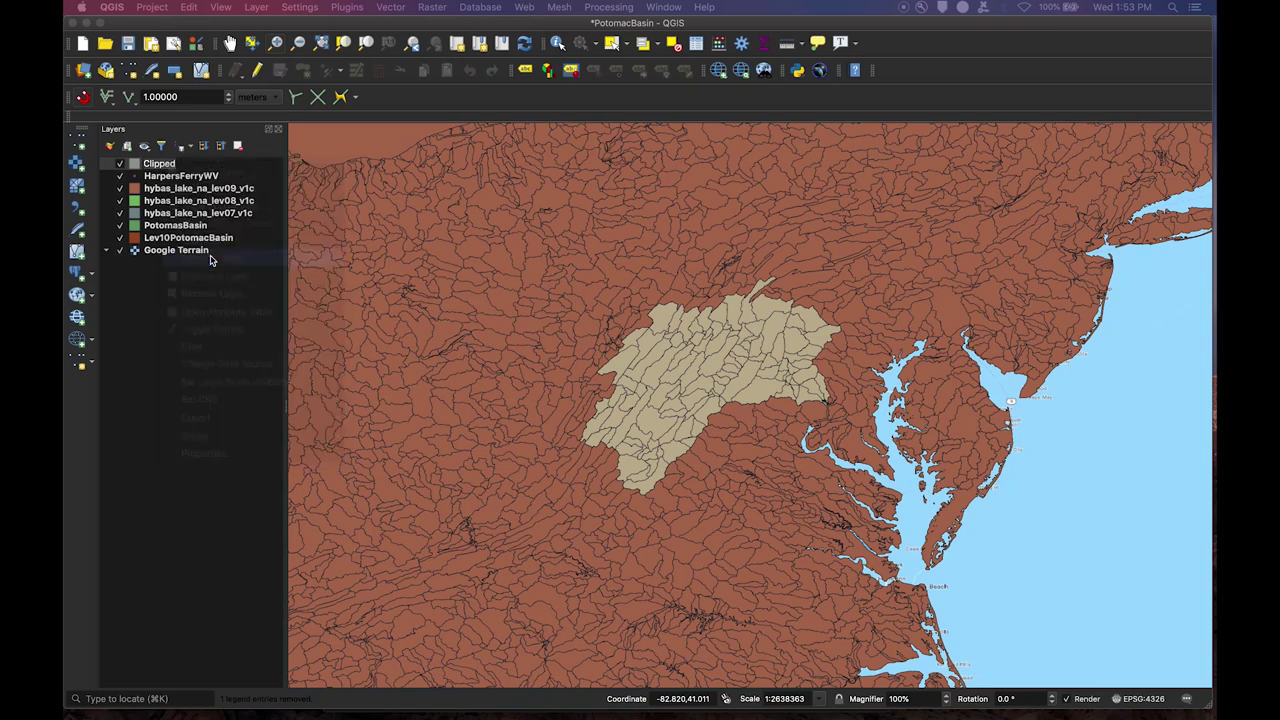